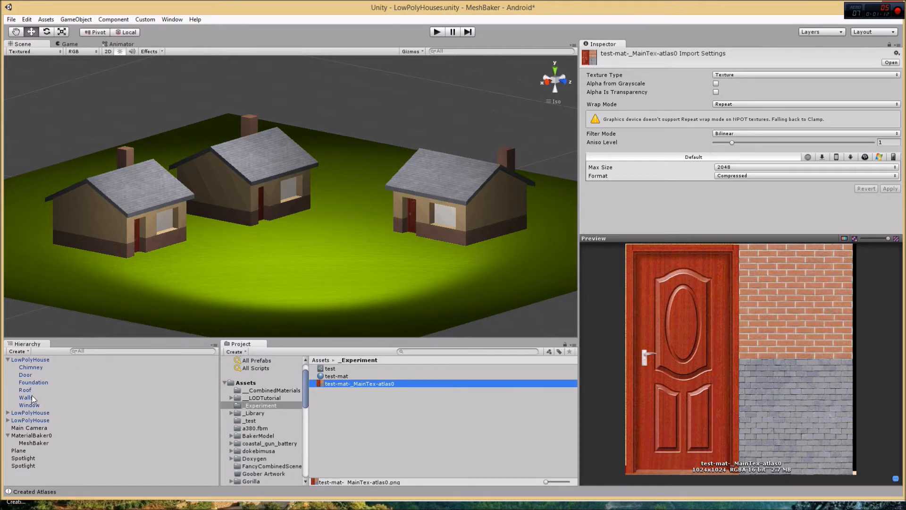
# Step: Inspect the source textures of the house's door and roof, and the BrickSmallNew0099_5_S brick texture
pyautogui.click(25, 375)
pyautogui.click(883, 239)
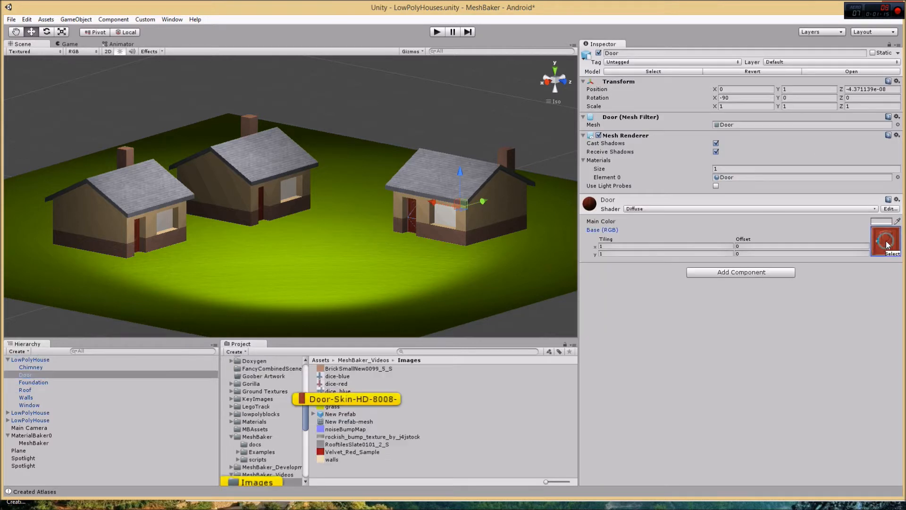
pyautogui.click(366, 400)
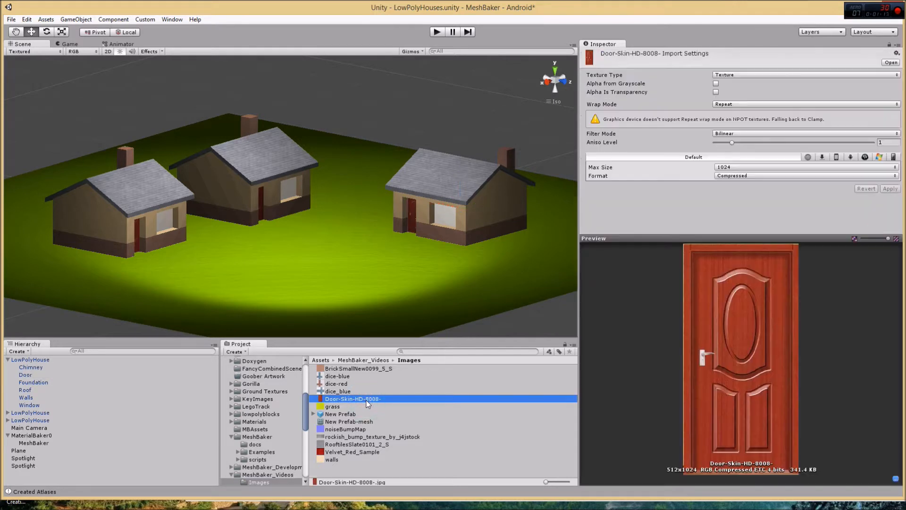
pyautogui.click(31, 389)
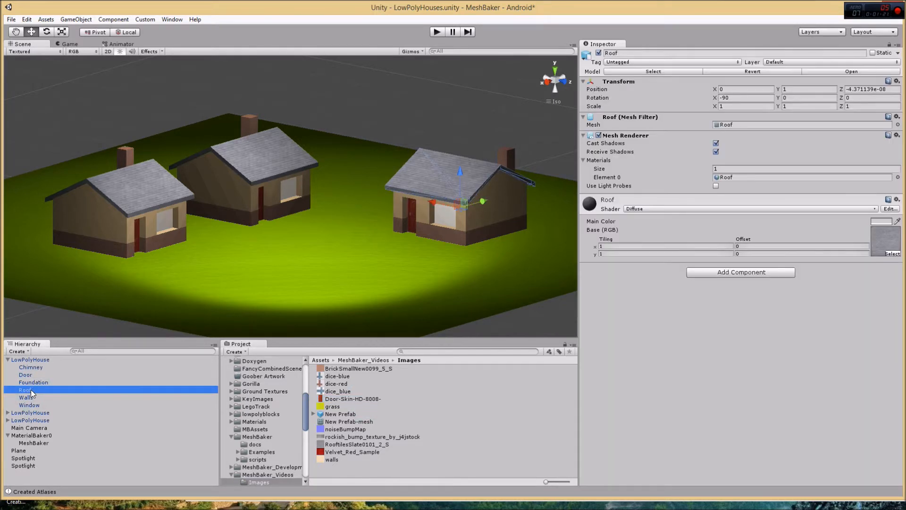
pyautogui.click(347, 444)
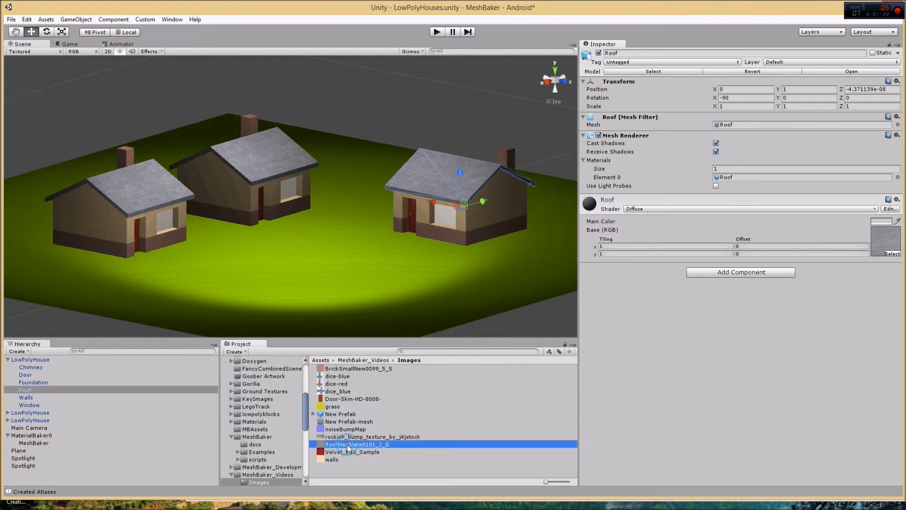
pyautogui.click(356, 368)
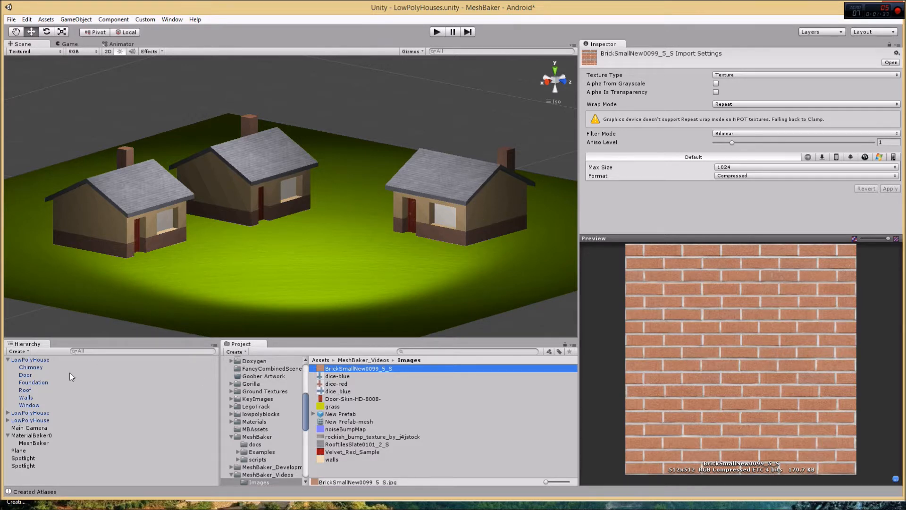
# Step: Preview the existing test-mat-_MainTex-atlas0 texture in the _Experiment folder
pyautogui.moveTo(305, 412); pyautogui.dragTo(309, 391)
pyautogui.click(259, 420)
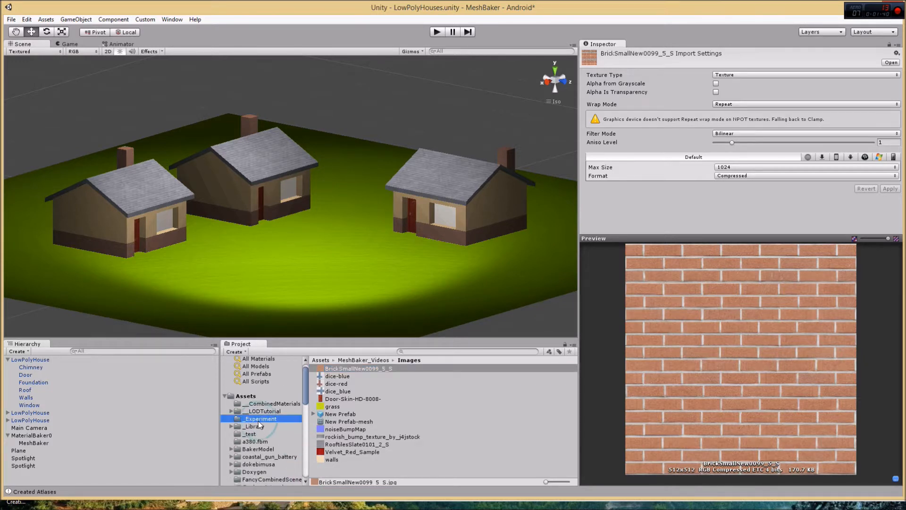
pyautogui.click(350, 383)
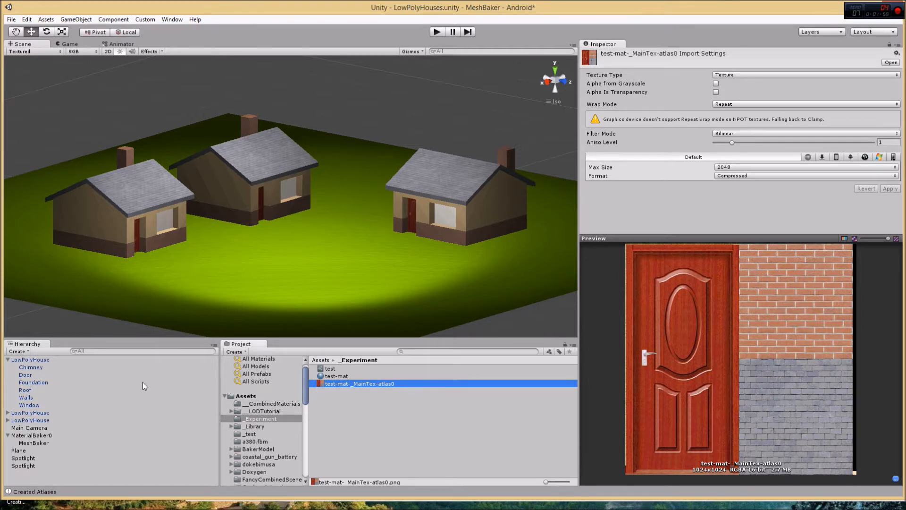
# Step: Delete the existing MaterialBaker0 object from the scene and collapse the first LowPolyHouse
pyautogui.click(32, 435)
pyautogui.rightClick(32, 436)
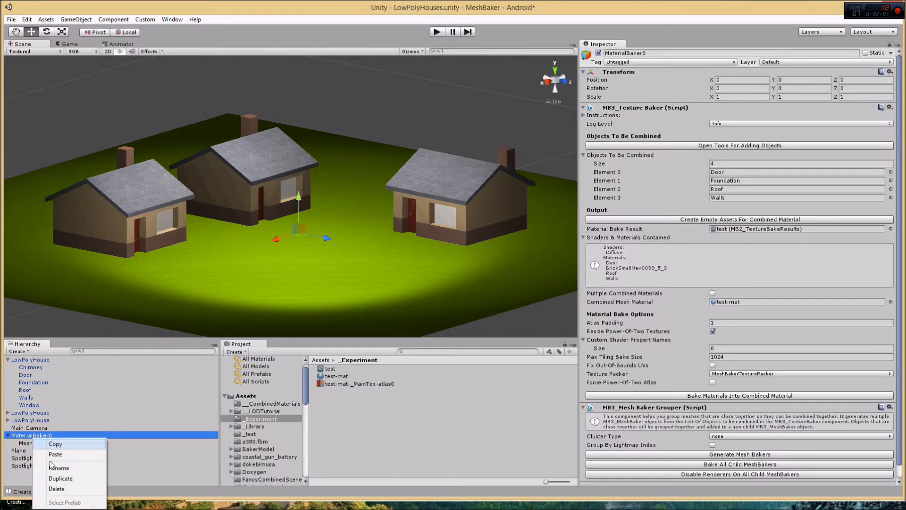
pyautogui.click(61, 490)
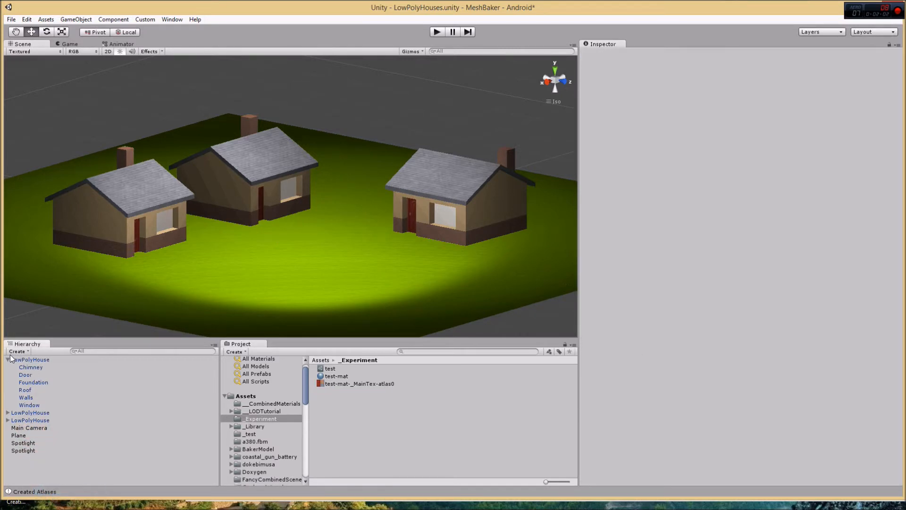
pyautogui.click(8, 359)
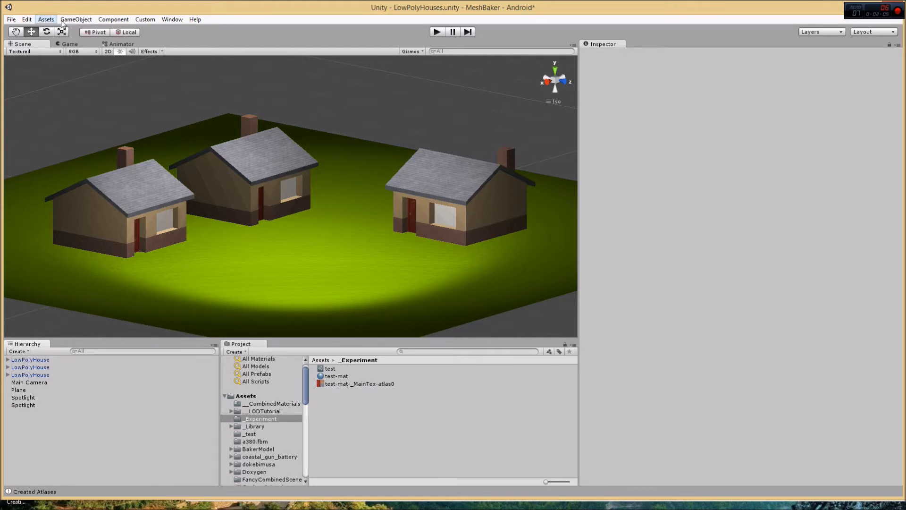
# Step: Create a new Mesh And Material Baker object in the scene
pyautogui.click(73, 20)
pyautogui.moveTo(85, 41)
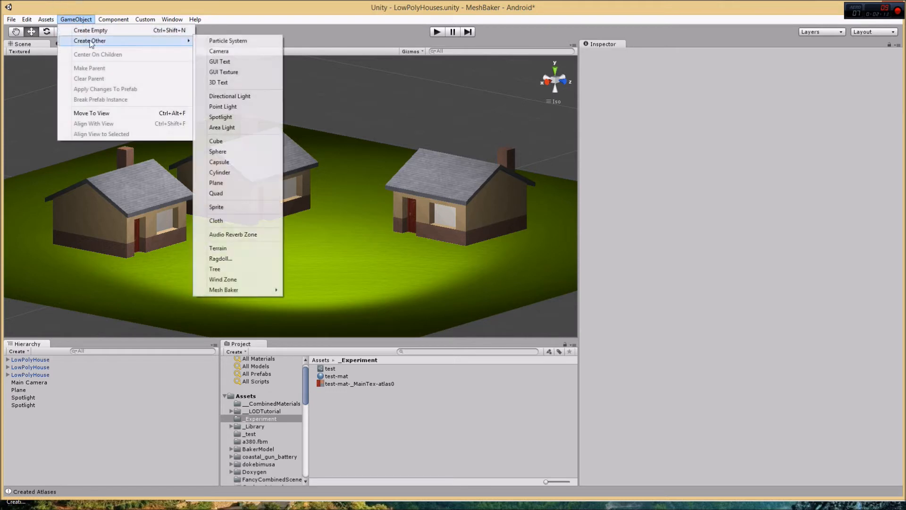
pyautogui.moveTo(236, 290)
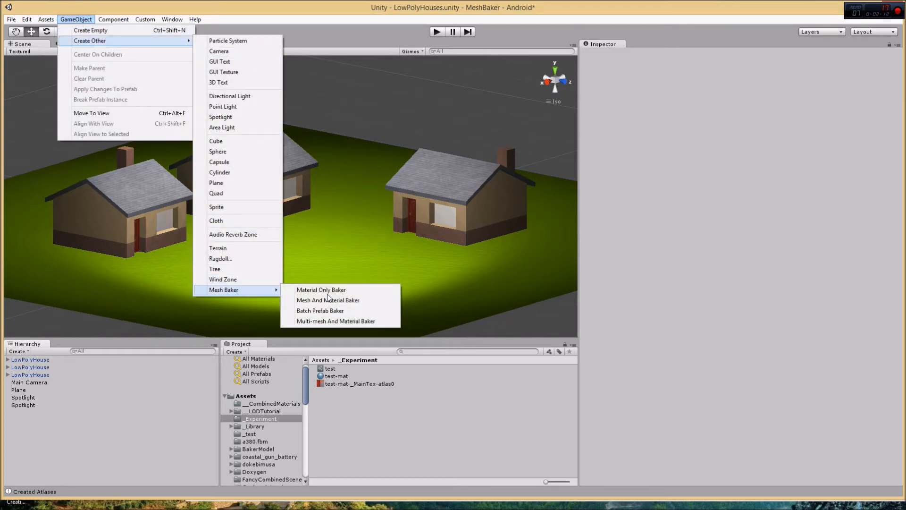
pyautogui.click(358, 302)
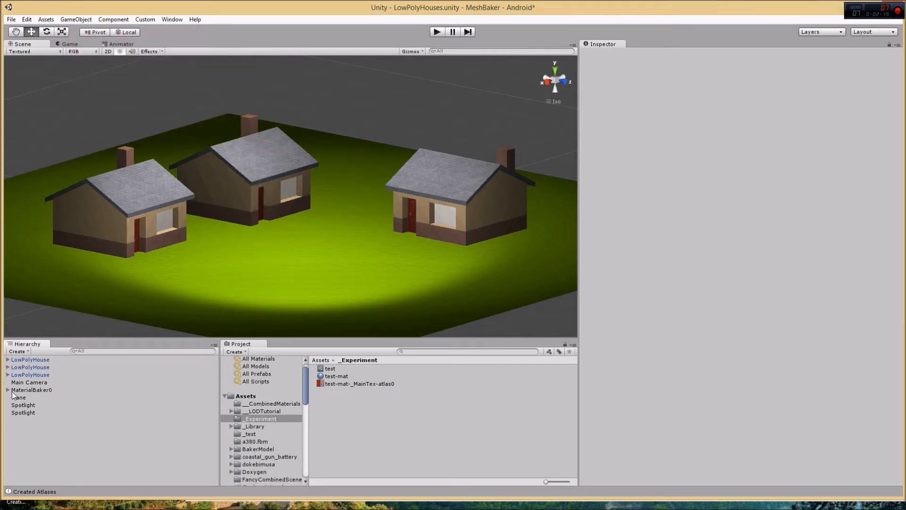
# Step: Set the size of the new material baker's Objects To Be Combined list to 5
pyautogui.click(37, 389)
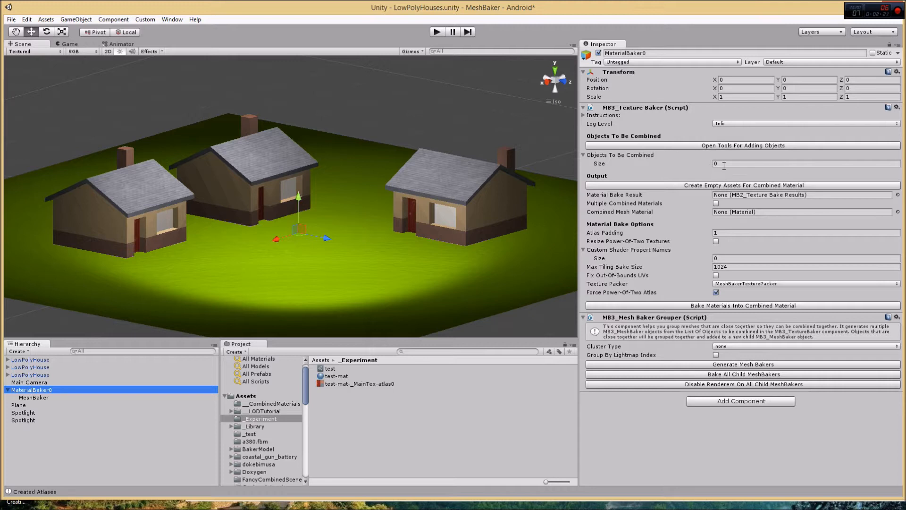
pyautogui.click(724, 164)
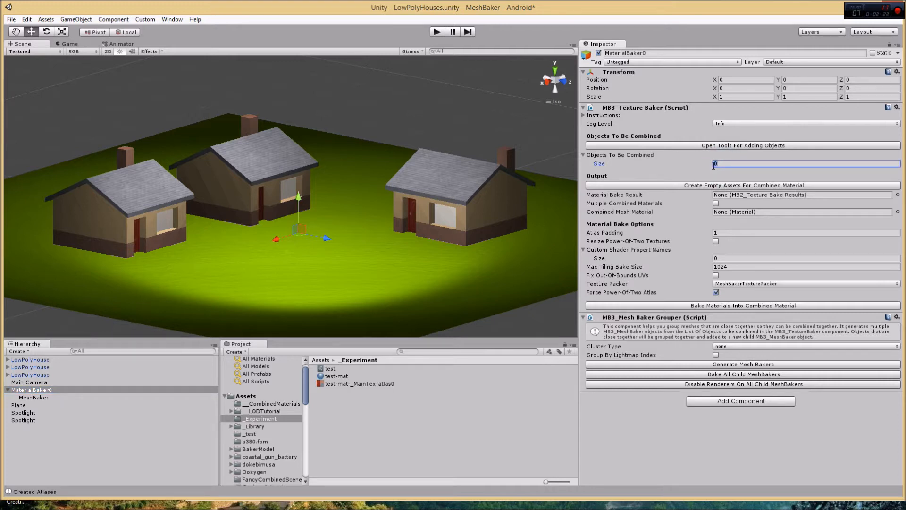
pyautogui.write('5')
pyautogui.press('Return')
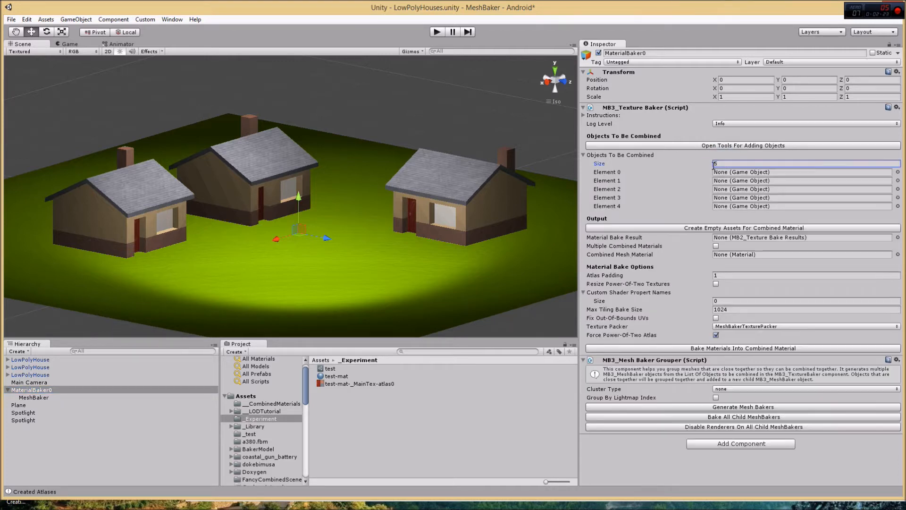
# Step: Assign the first house's Chimney, Door, Foundation, Roof and Walls to Elements 0 to 4 of the combine list
pyautogui.click(9, 360)
pyautogui.moveTo(24, 367); pyautogui.dragTo(782, 173)
pyautogui.moveTo(73, 374); pyautogui.dragTo(760, 181)
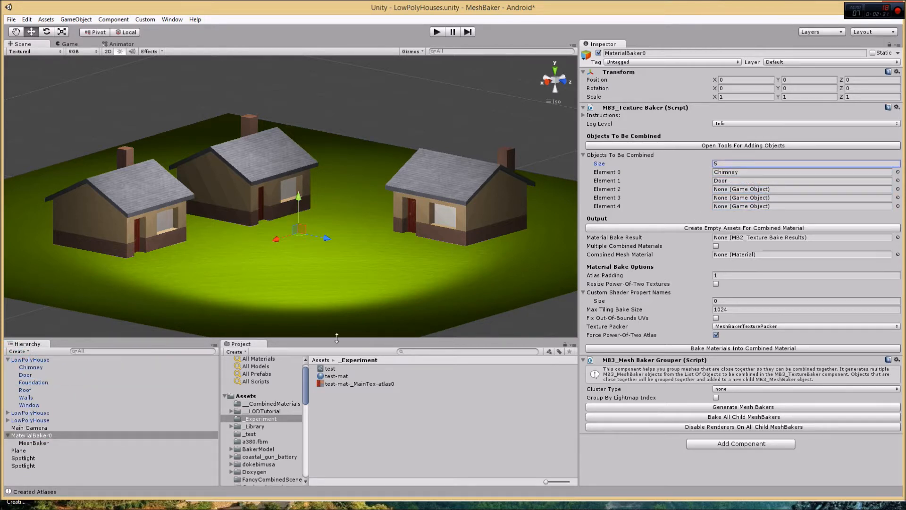
pyautogui.moveTo(57, 383); pyautogui.dragTo(764, 190)
pyautogui.moveTo(45, 390); pyautogui.dragTo(735, 201)
pyautogui.moveTo(40, 398); pyautogui.dragTo(755, 207)
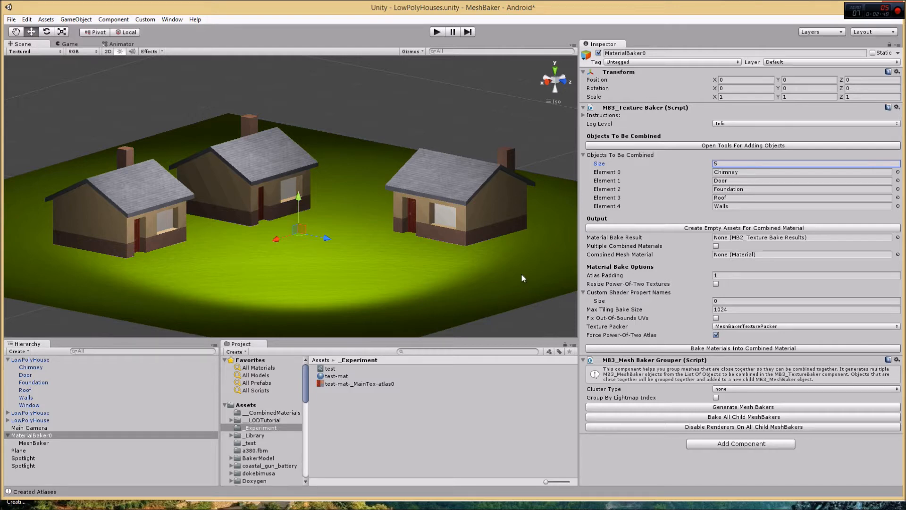
# Step: Create empty assets for the combined material, saved as test1 in the _Experiment folder
pyautogui.click(739, 229)
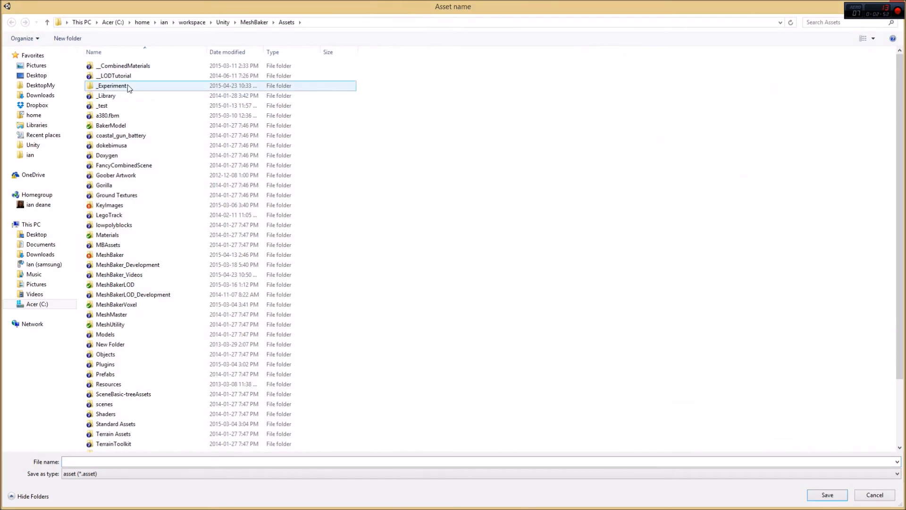
pyautogui.doubleClick(127, 85)
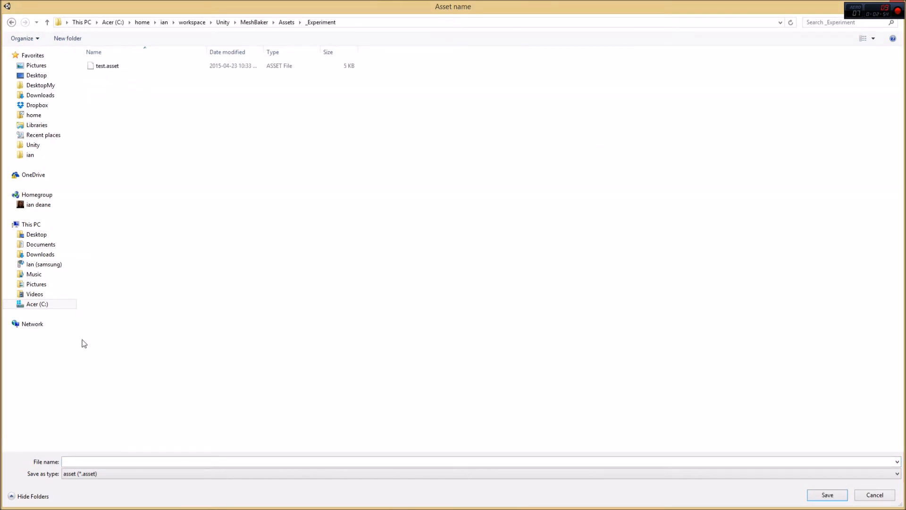
pyautogui.click(104, 460)
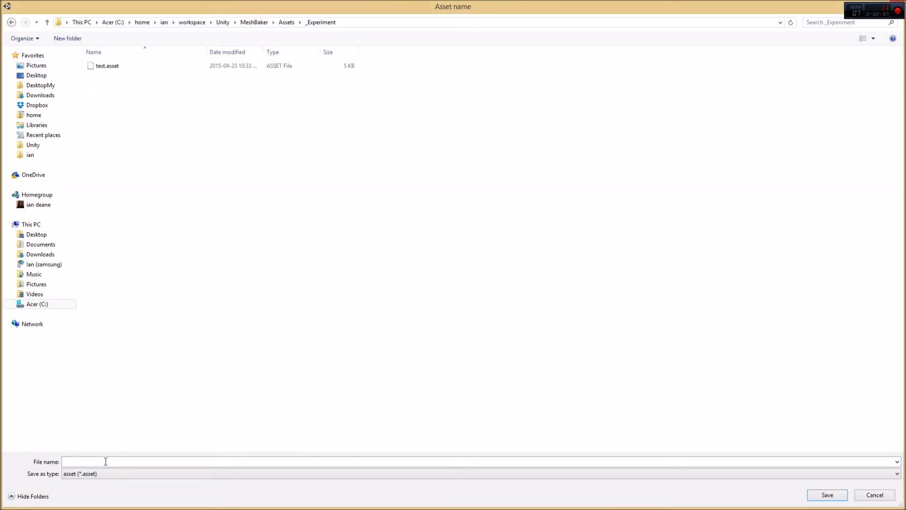
pyautogui.write('test1')
pyautogui.press('Return')
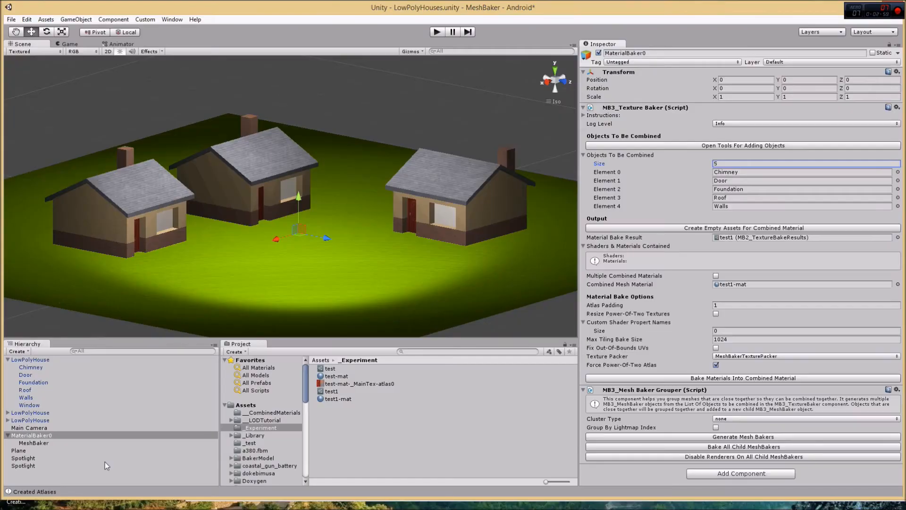
# Step: Bake the materials into the combined material, and bake the combined mesh with the MeshBaker child object
pyautogui.click(740, 378)
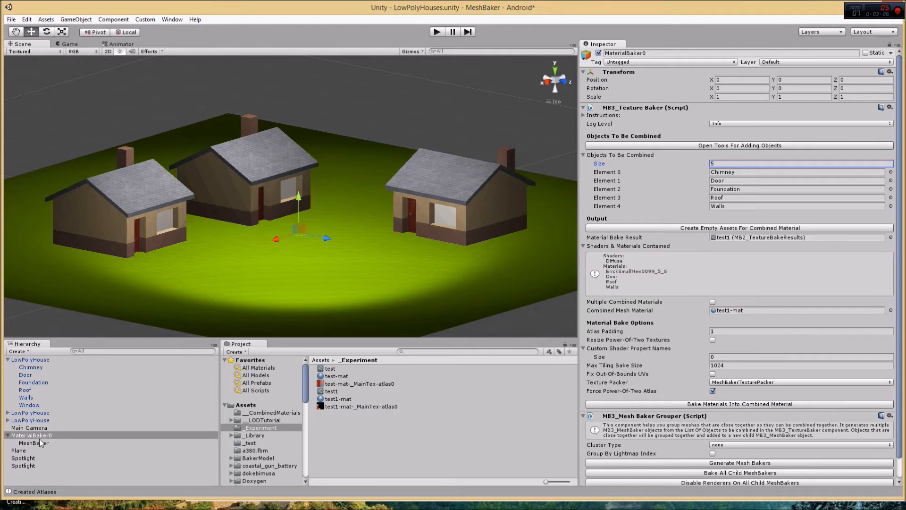
pyautogui.click(41, 443)
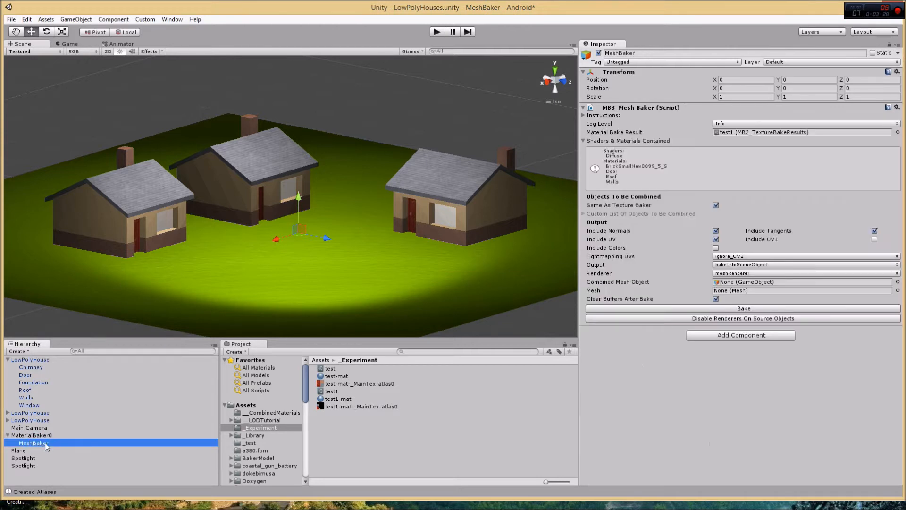
pyautogui.click(751, 308)
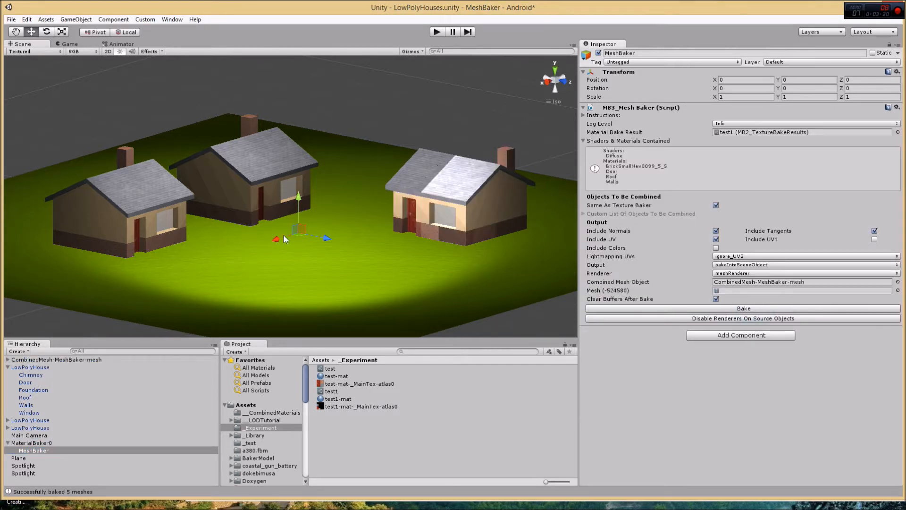
# Step: Move the CombinedMesh-MeshBaker-mesh object along X to about 37.6, away from the original house
pyautogui.moveTo(278, 240); pyautogui.dragTo(161, 290)
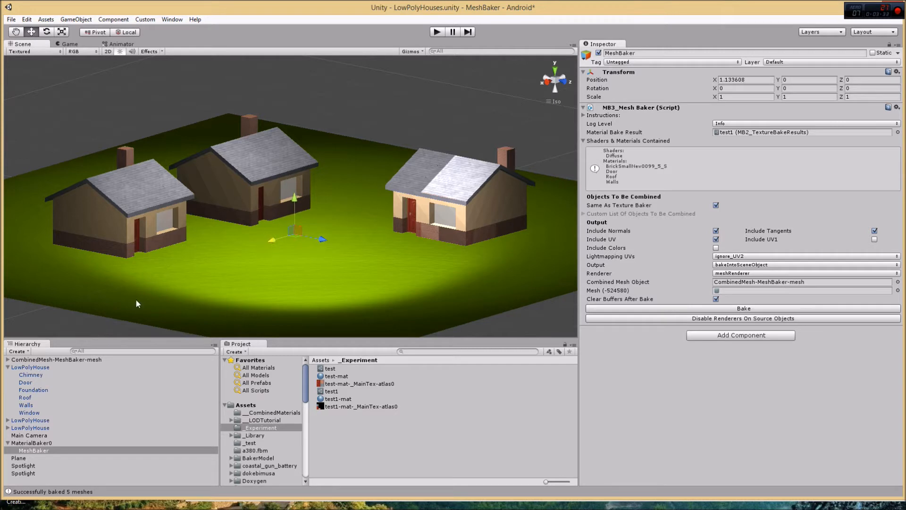
pyautogui.click(36, 361)
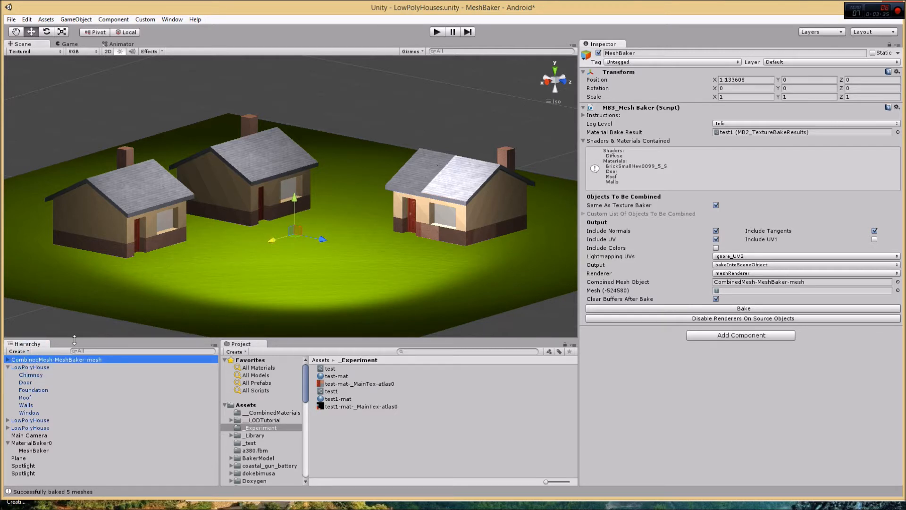
pyautogui.moveTo(275, 238); pyautogui.dragTo(139, 281)
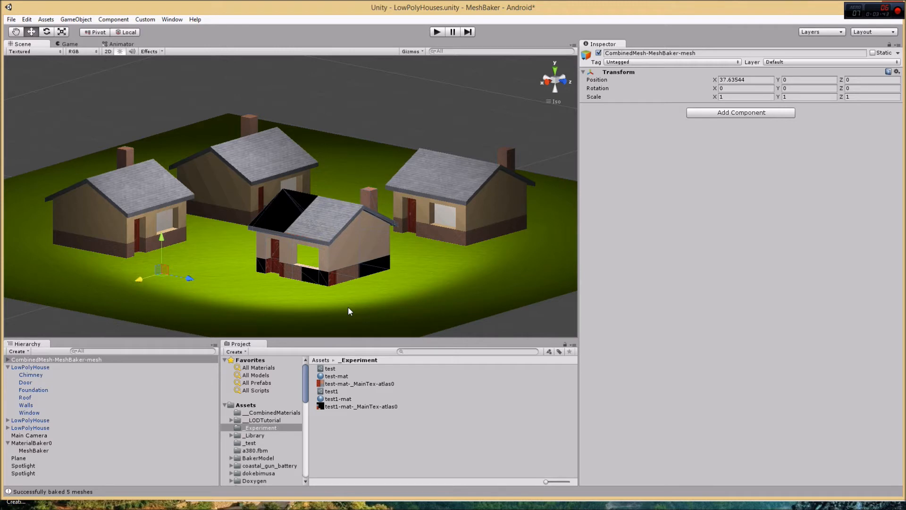
# Step: Check the test1-mat-_MainTex-atlas0 texture and enable Resize Power-Of-Two Textures on MaterialBaker0
pyautogui.click(361, 407)
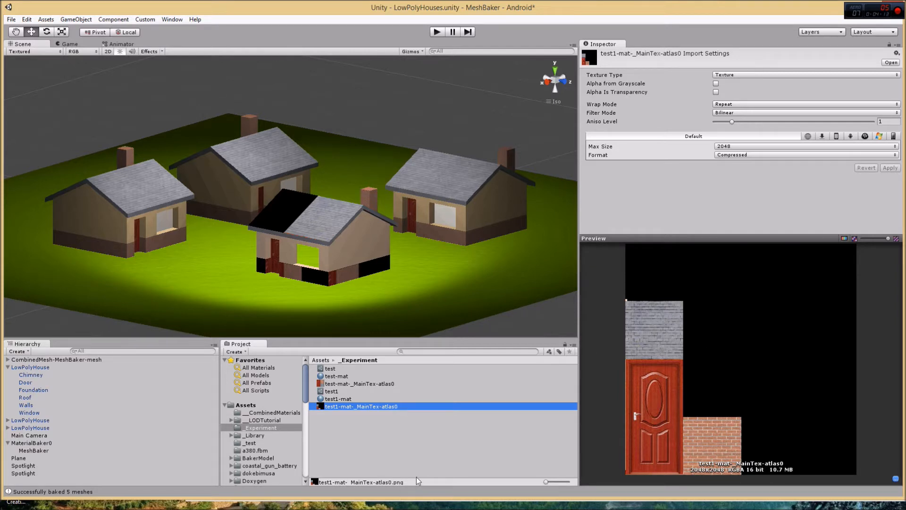
pyautogui.click(49, 443)
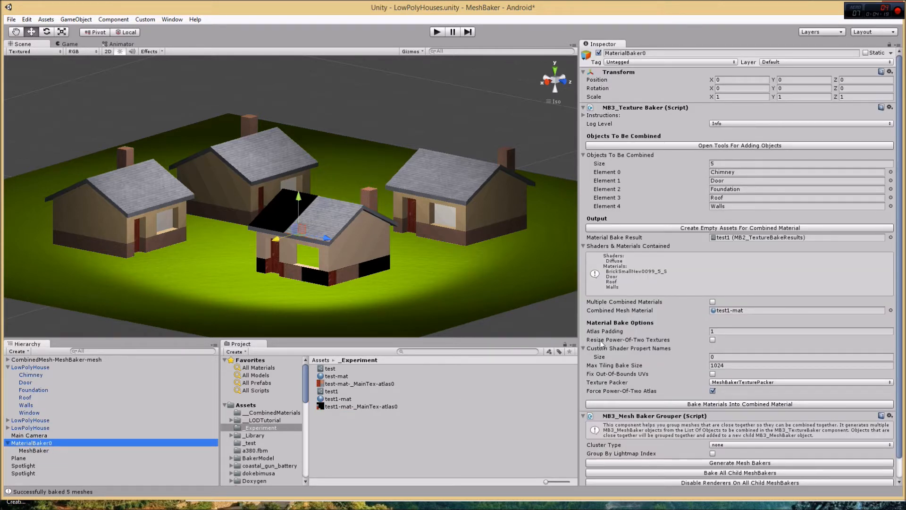
pyautogui.click(712, 341)
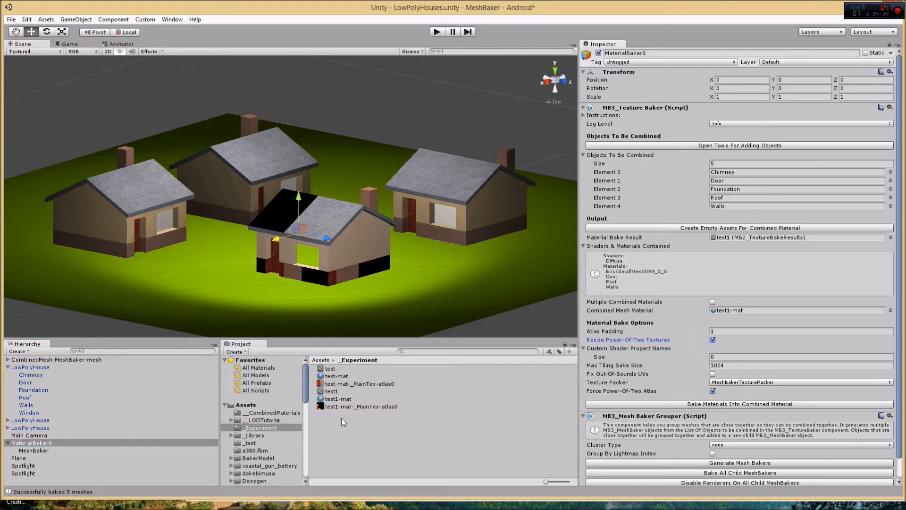
# Step: Recheck the test1 atlas texture and rebake the materials into the combined material from MaterialBaker0
pyautogui.click(340, 406)
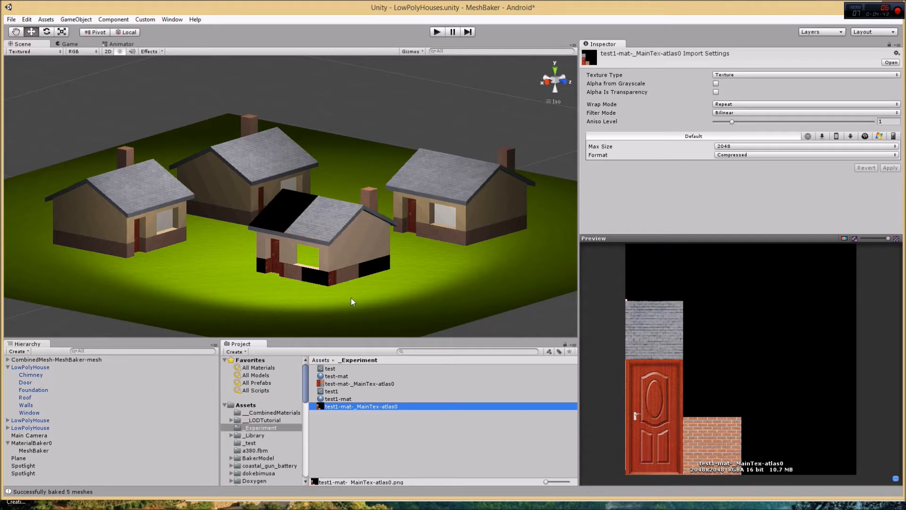
pyautogui.click(46, 442)
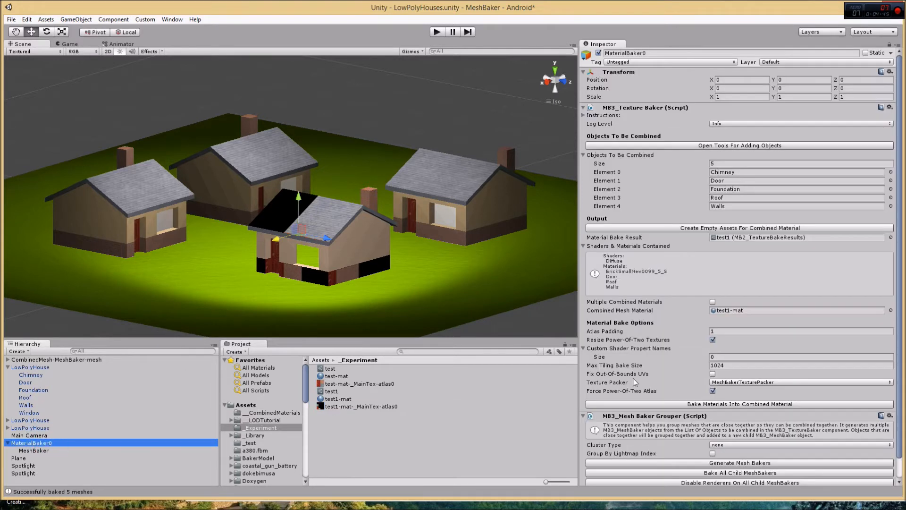
pyautogui.click(721, 405)
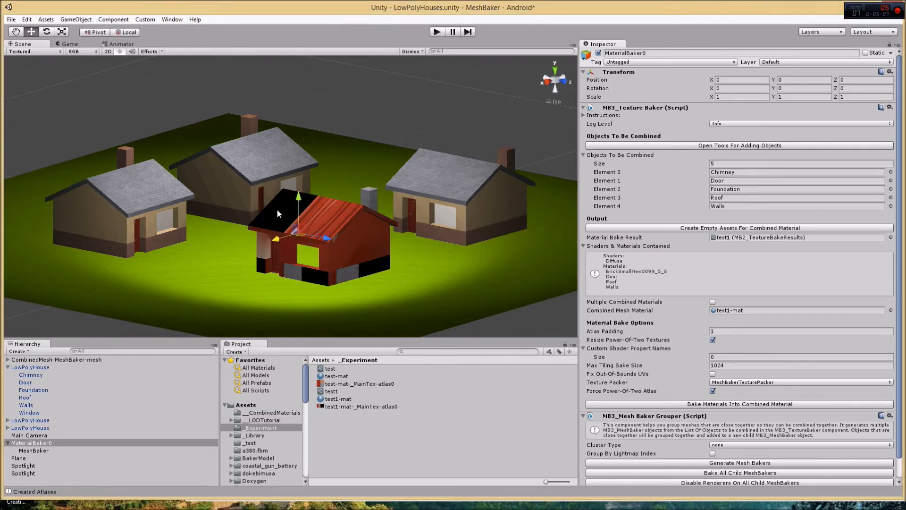
# Step: Rebake the combined mesh from the MeshBaker child object
pyautogui.click(36, 450)
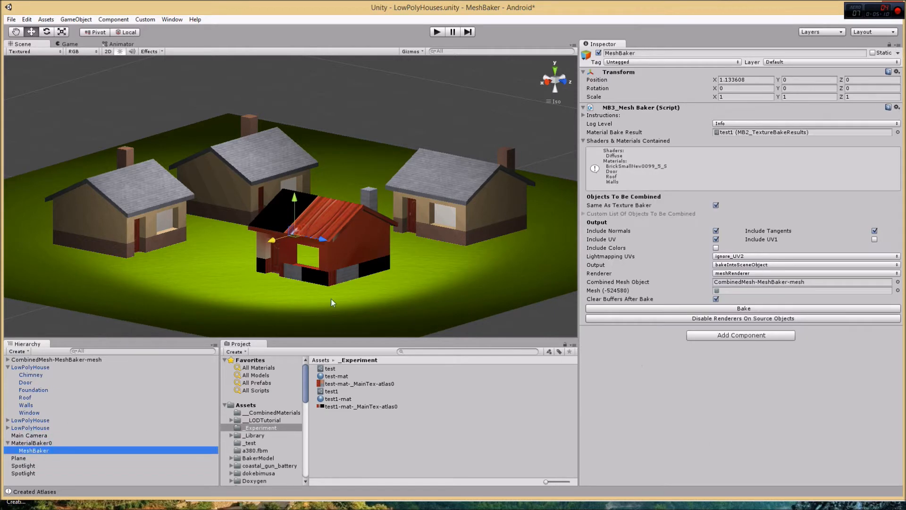
pyautogui.click(758, 309)
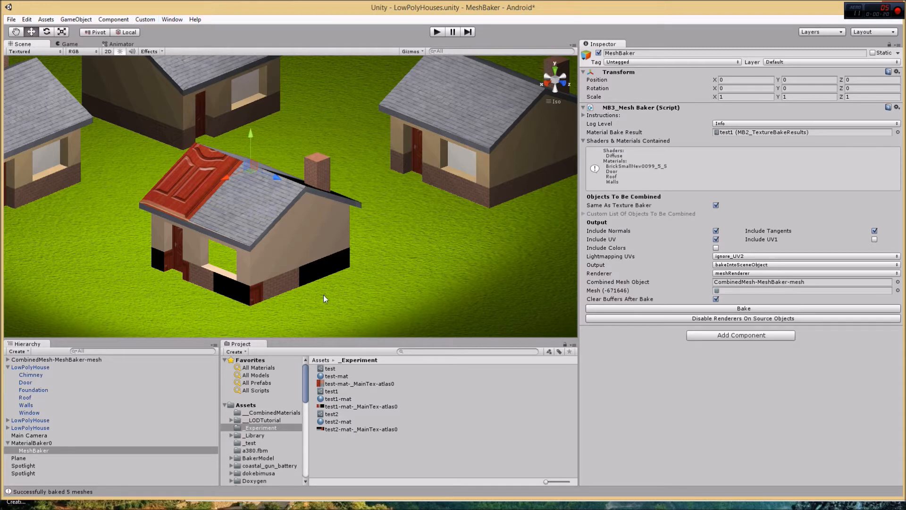
# Step: Open the Console and read the full treatment suggestions for meshes that may not combine well, enlarging the message area
pyautogui.click(174, 19)
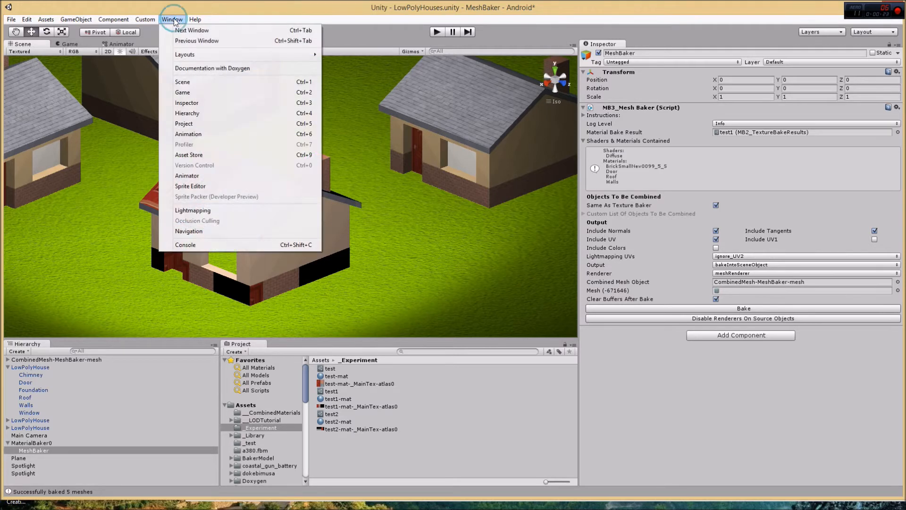
pyautogui.click(237, 243)
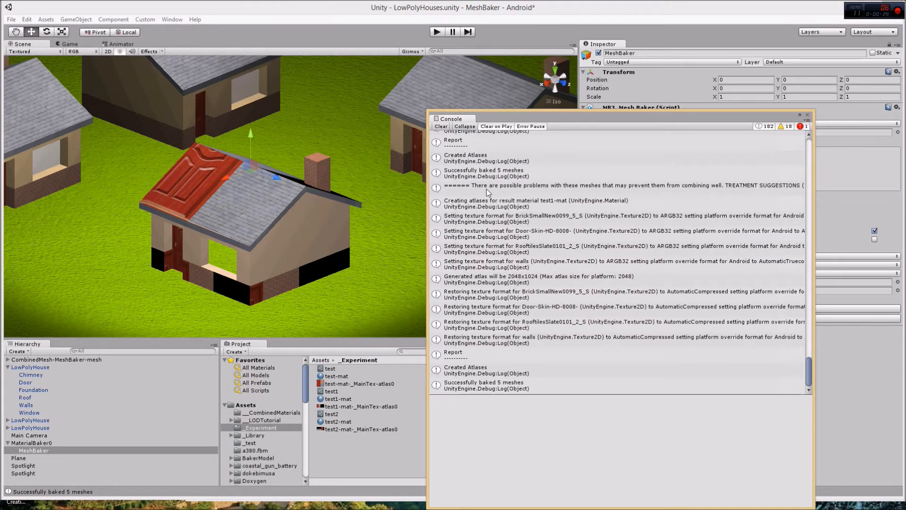
pyautogui.click(456, 189)
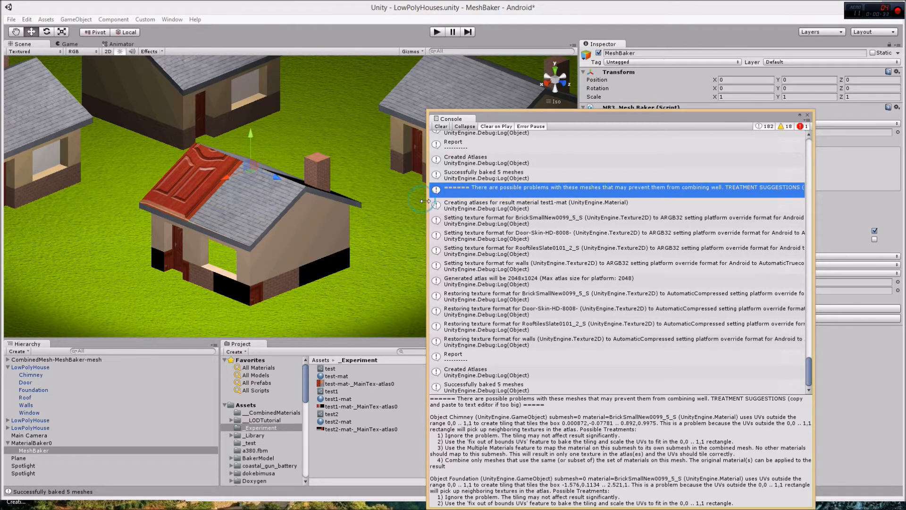
pyautogui.moveTo(428, 205); pyautogui.dragTo(339, 207)
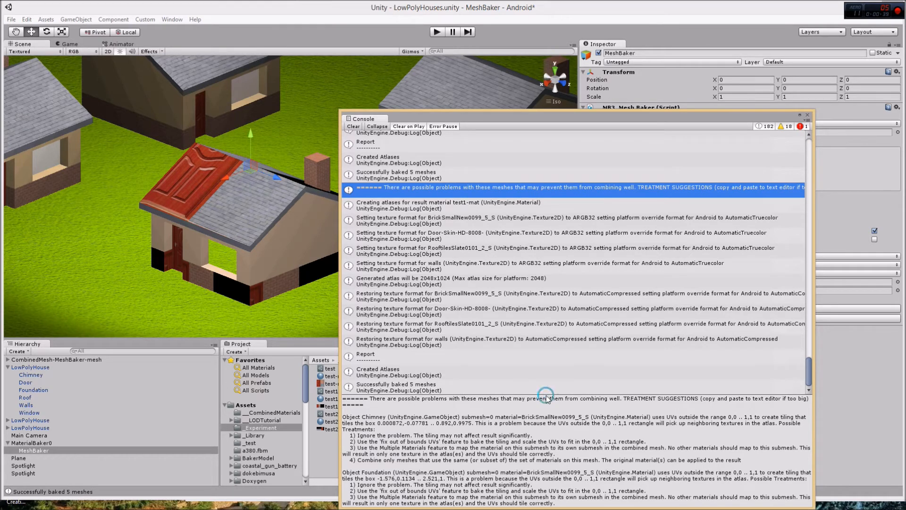
pyautogui.moveTo(547, 398); pyautogui.dragTo(549, 323)
pyautogui.moveTo(588, 394); pyautogui.dragTo(596, 300)
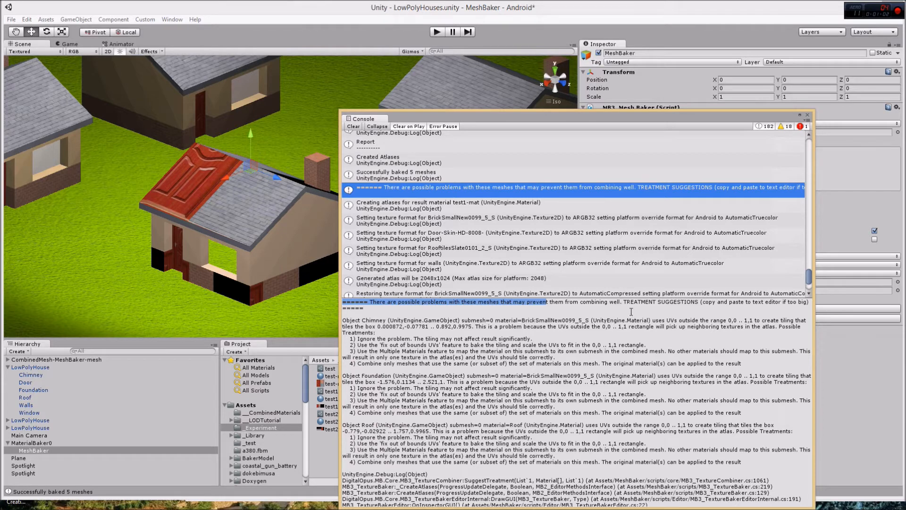
# Step: Move the Console aside, review the texture tiling methods in UV Tiling approaches.rtf in WordPad, and return to Unity
pyautogui.moveTo(680, 119); pyautogui.dragTo(691, 84)
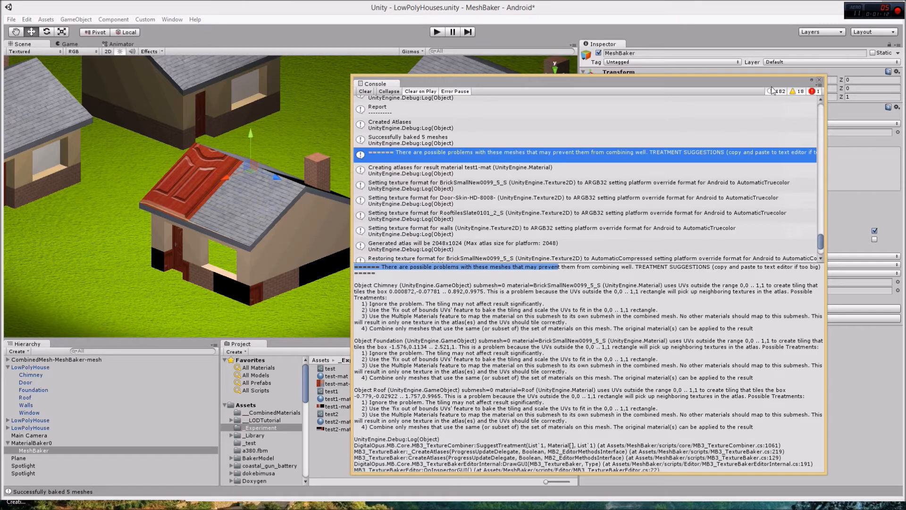
pyautogui.moveTo(772, 86); pyautogui.dragTo(901, 273)
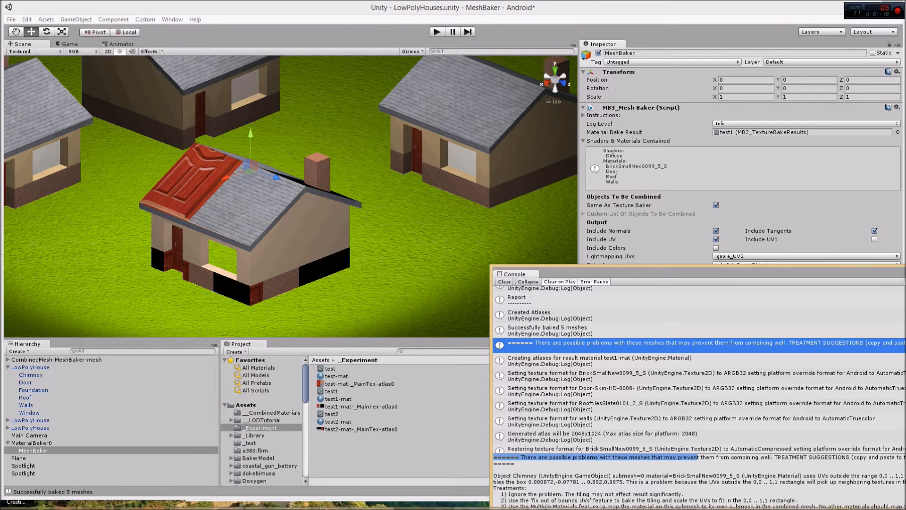
pyautogui.moveTo(543, 506)
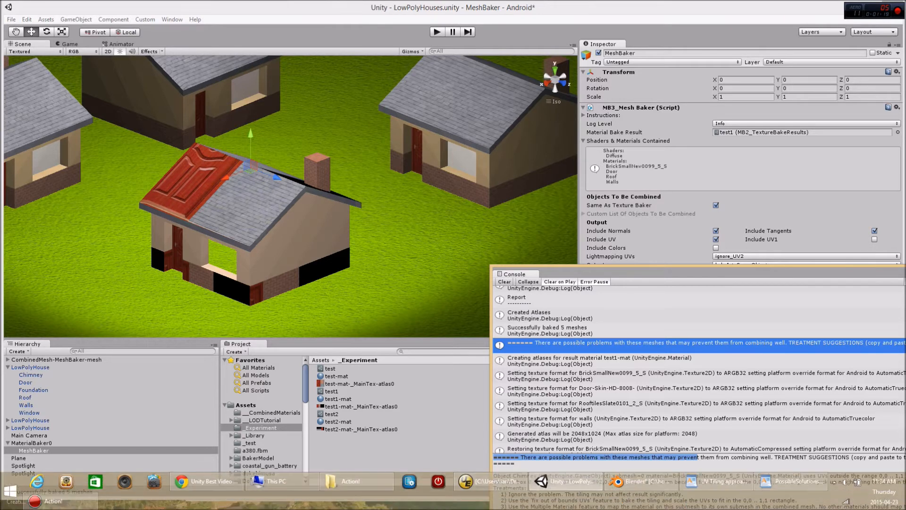
pyautogui.click(713, 482)
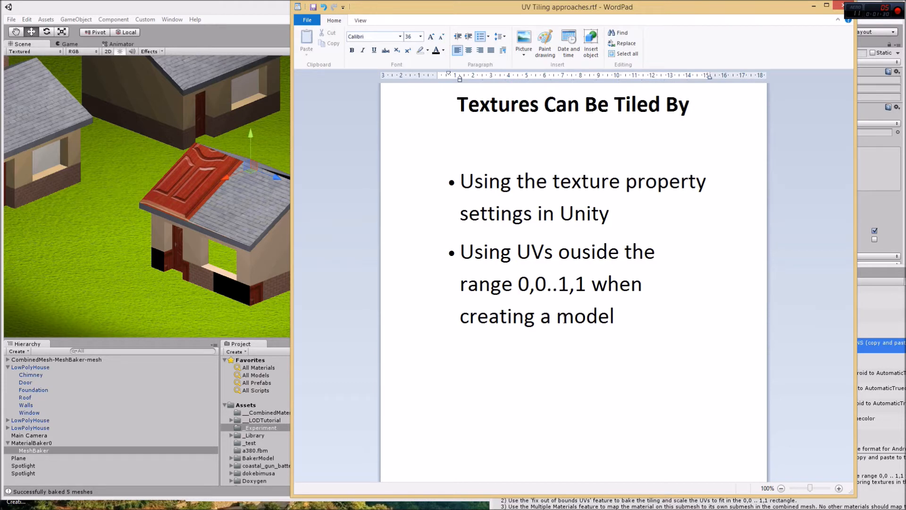
pyautogui.click(279, 10)
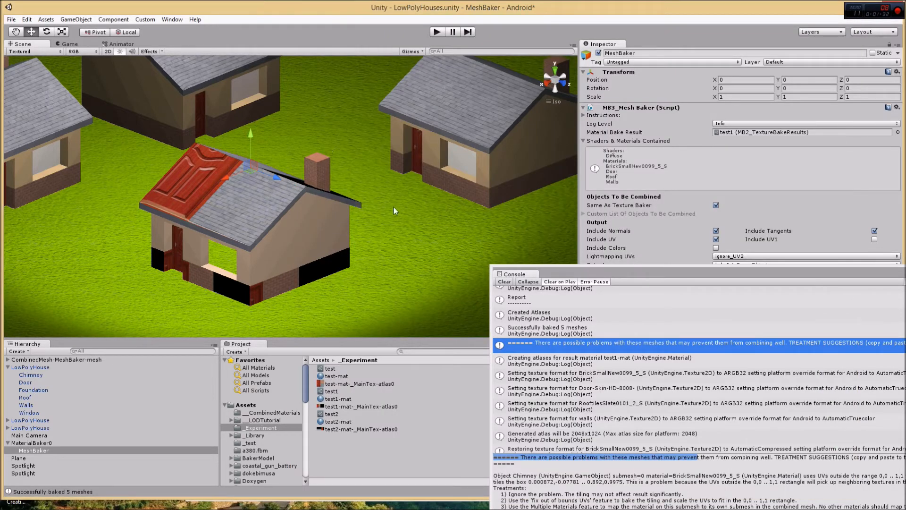
# Step: Inspect the Normalmap X and Y tiling of the grass material on the Plane object
pyautogui.click(33, 459)
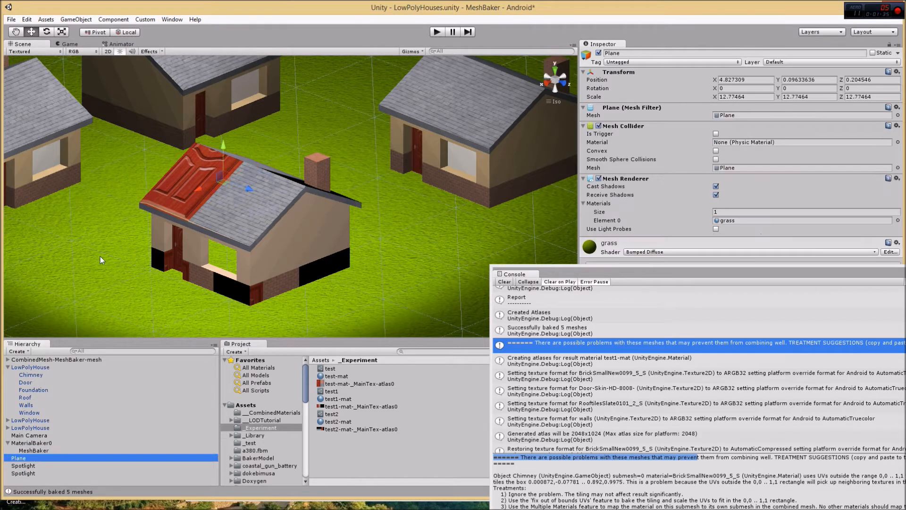
pyautogui.moveTo(599, 272); pyautogui.dragTo(611, 417)
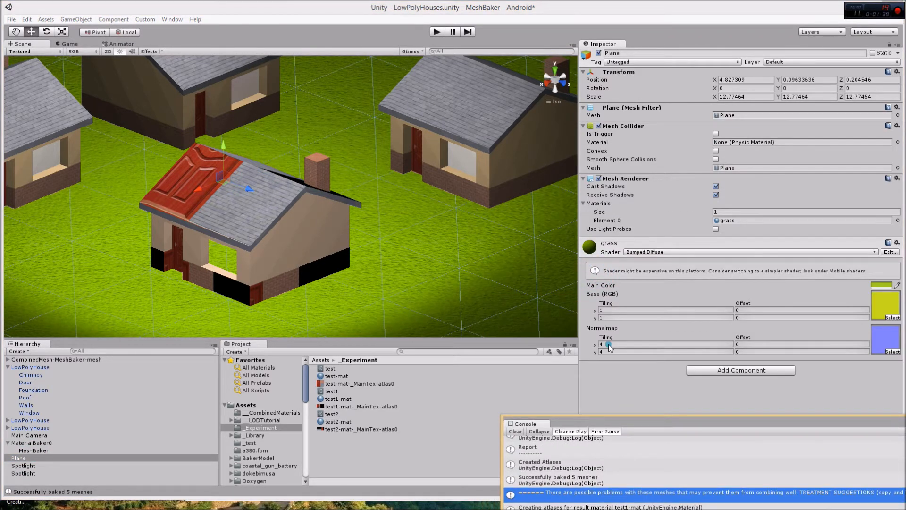
pyautogui.click(609, 344)
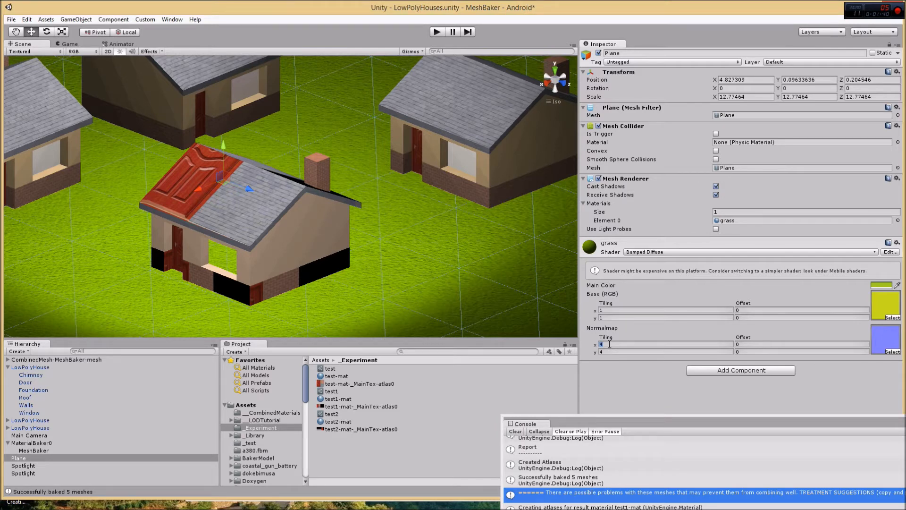
pyautogui.click(608, 353)
# Step: Switch to Blender to examine the Foundation's UV layout, and return to Unity to compare it with the test1-mat-_MainTex-atlas0 texture
pyautogui.moveTo(645, 486)
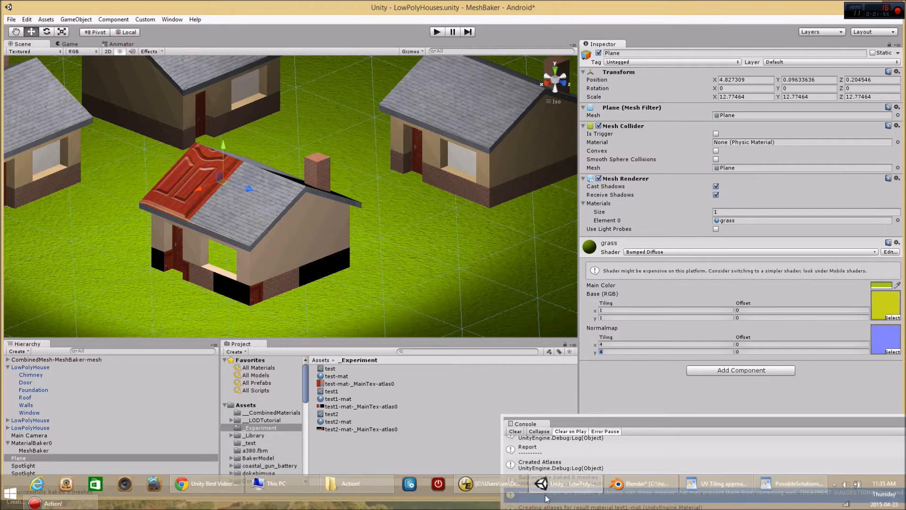
pyautogui.click(633, 482)
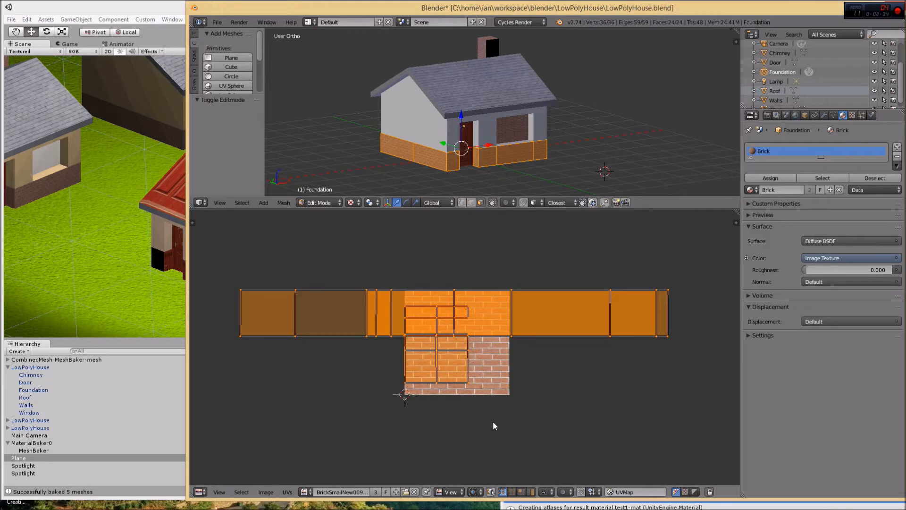
pyautogui.click(165, 8)
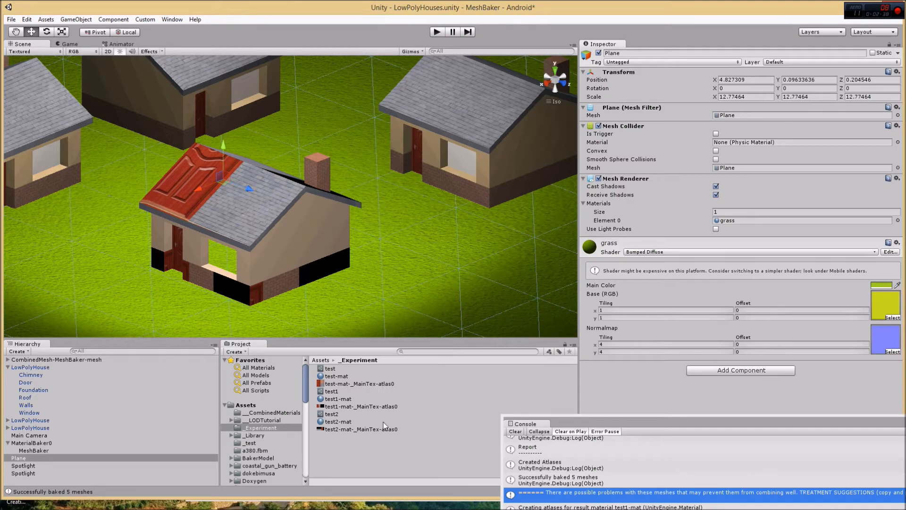
pyautogui.click(358, 408)
pyautogui.moveTo(646, 425); pyautogui.dragTo(616, 483)
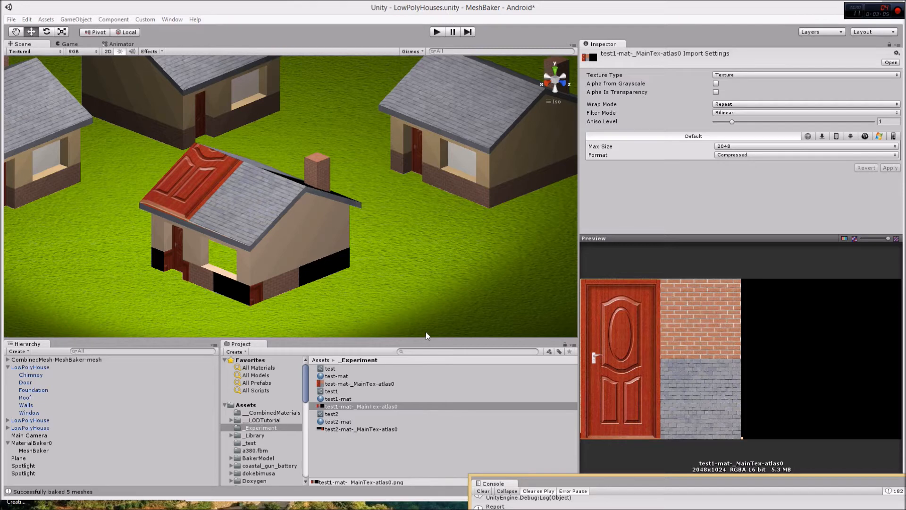
# Step: Review the ways to deal with tiling and atlases in PossibleSolutions.rtf in WordPad, and return to Unity
pyautogui.moveTo(678, 508)
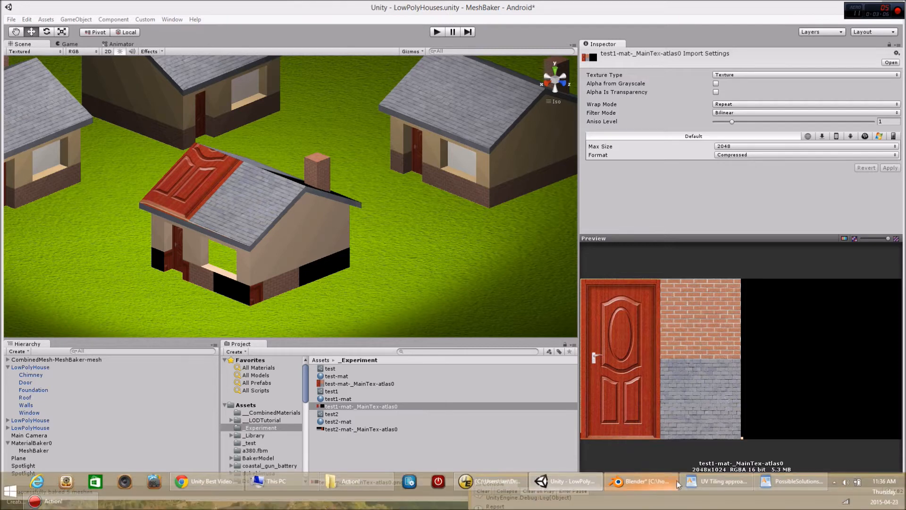
pyautogui.click(787, 482)
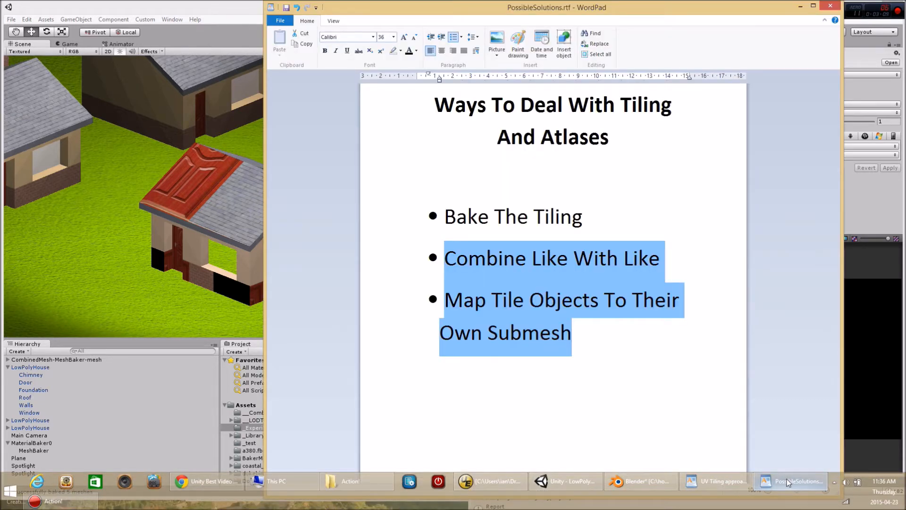
pyautogui.click(583, 336)
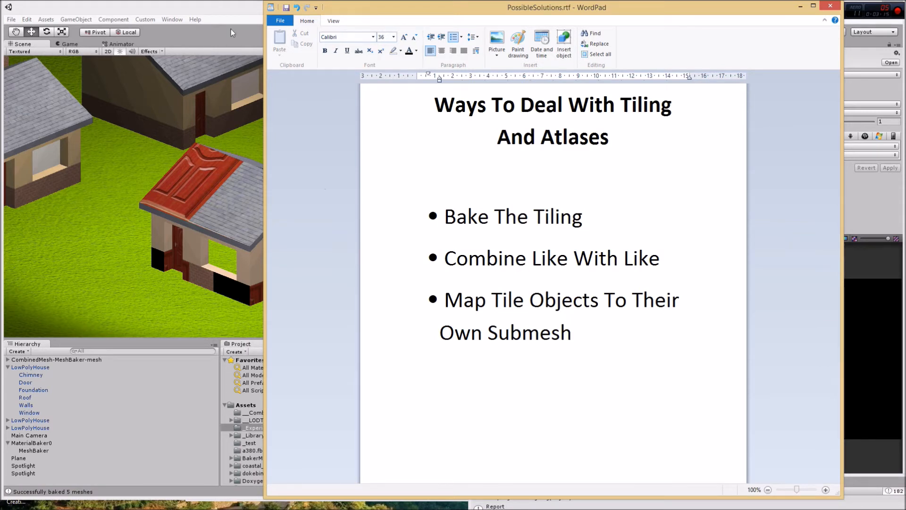
pyautogui.click(231, 16)
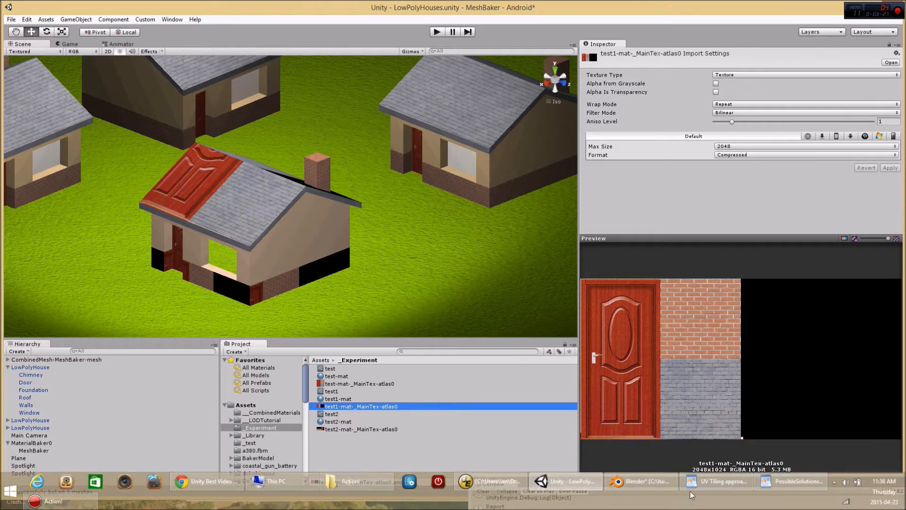
pyautogui.click(793, 480)
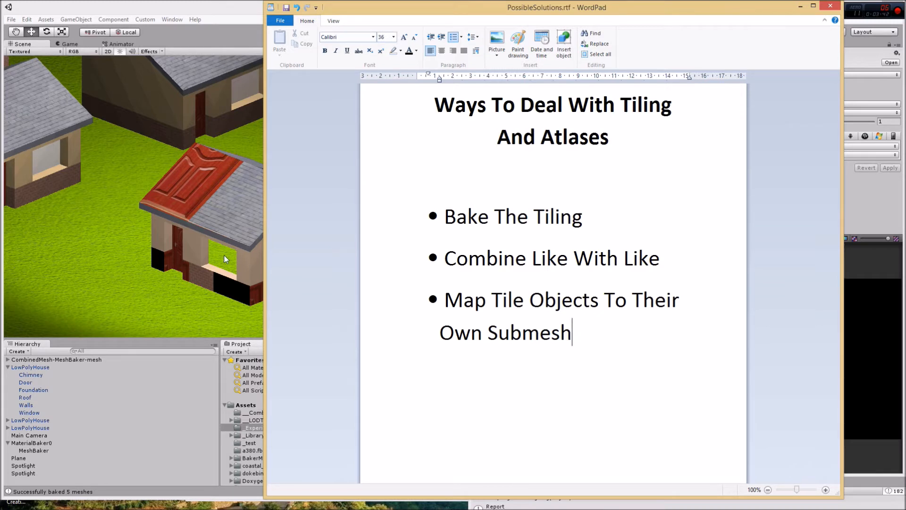
pyautogui.click(801, 8)
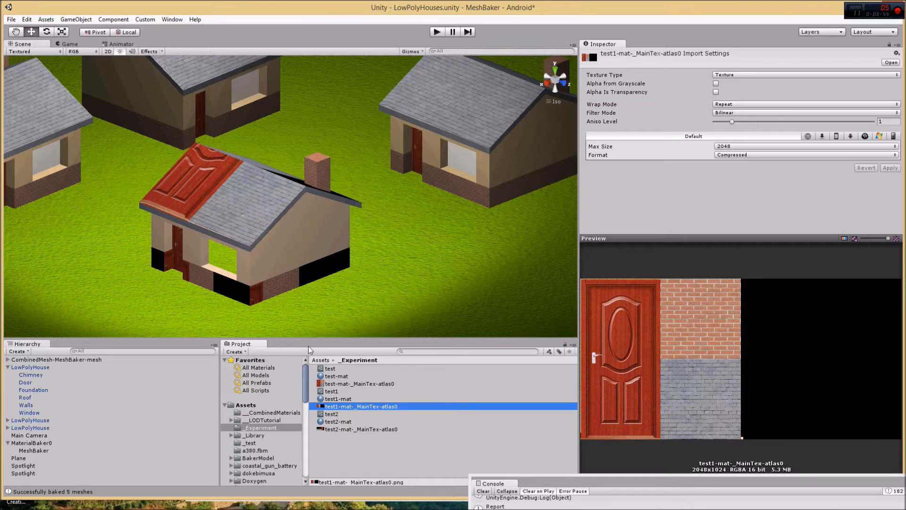
# Step: Recheck the Plane's Normalmap tiling as an example of tiling set through texture properties
pyautogui.click(29, 456)
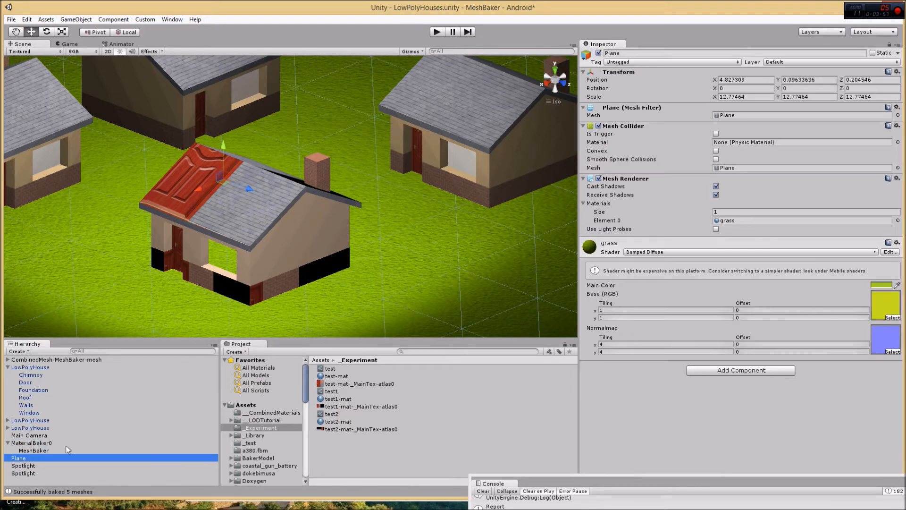
pyautogui.click(606, 346)
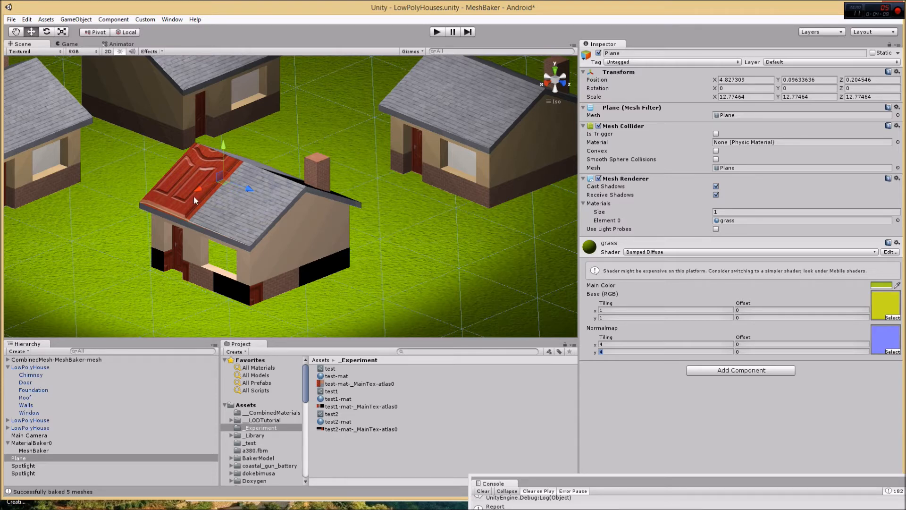
# Step: Rebake the materials on MaterialBaker0 with Fix Out-of-Bounds UVs enabled, and rebake the combined mesh from MeshBaker
pyautogui.click(40, 442)
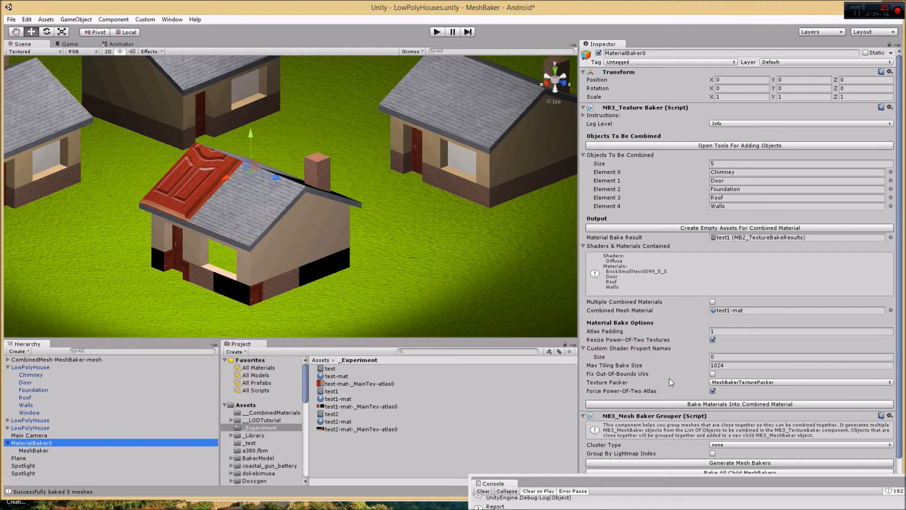
pyautogui.click(712, 374)
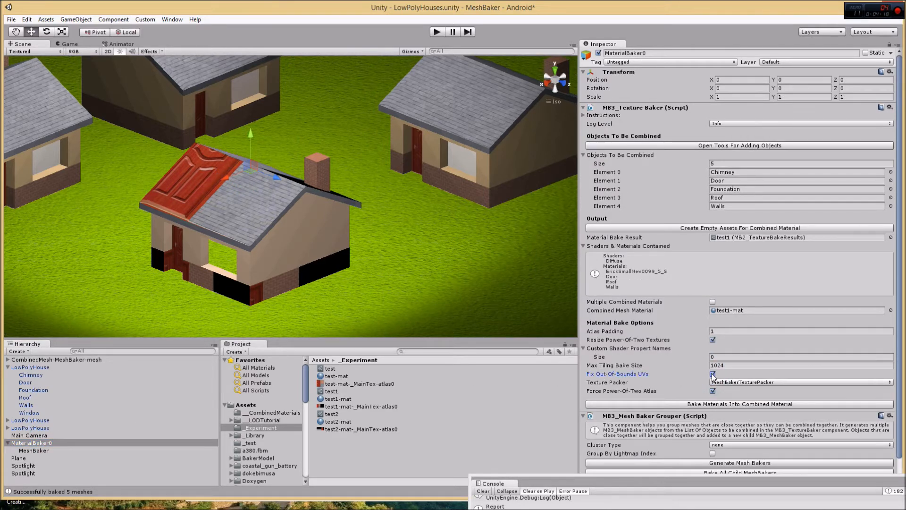
pyautogui.click(728, 404)
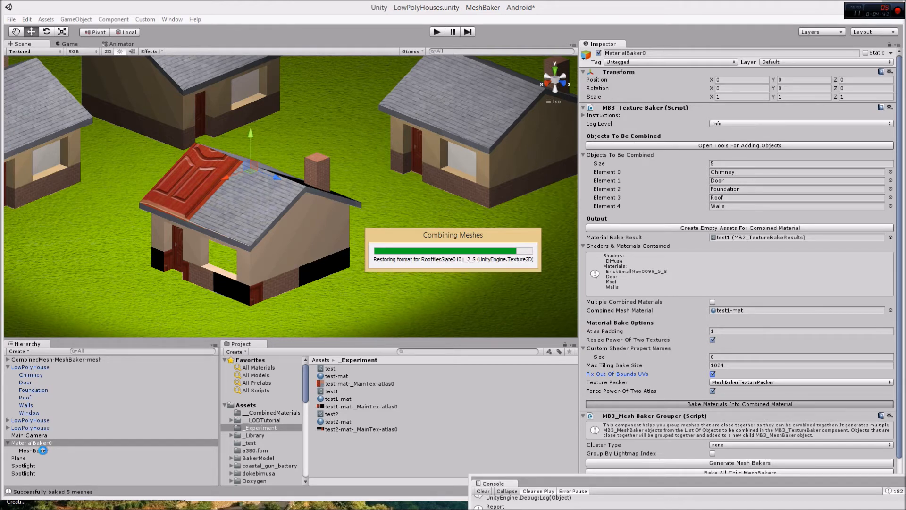
pyautogui.click(44, 451)
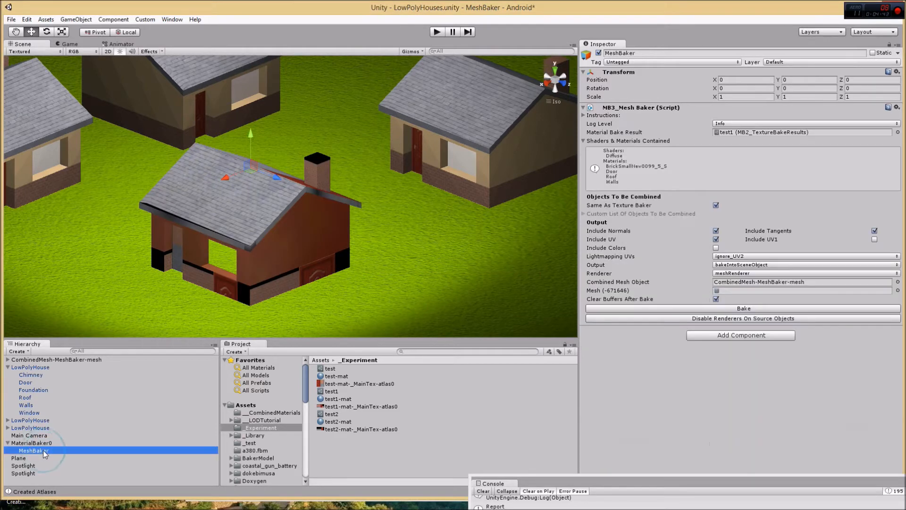
pyautogui.click(774, 308)
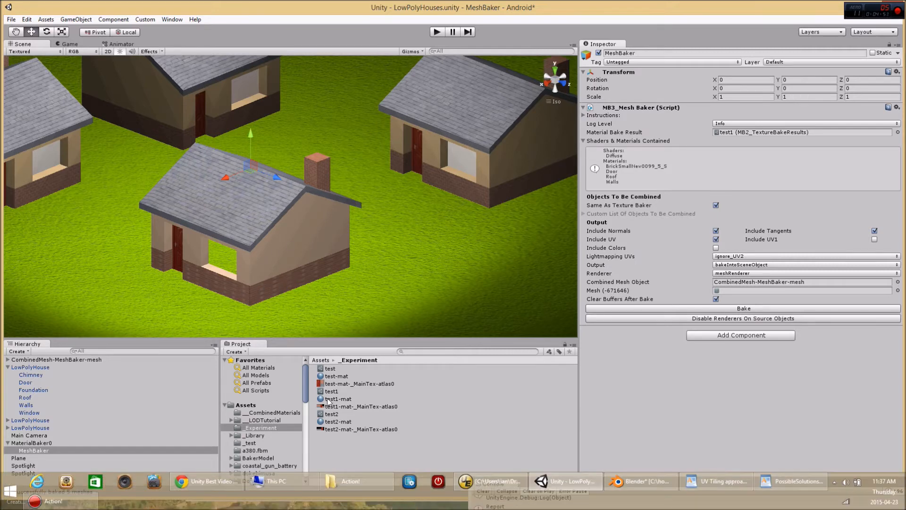
# Step: Examine the rebaked test1-mat-_MainTex-atlas0 texture and the combined house's foundation and roof up close
pyautogui.click(357, 406)
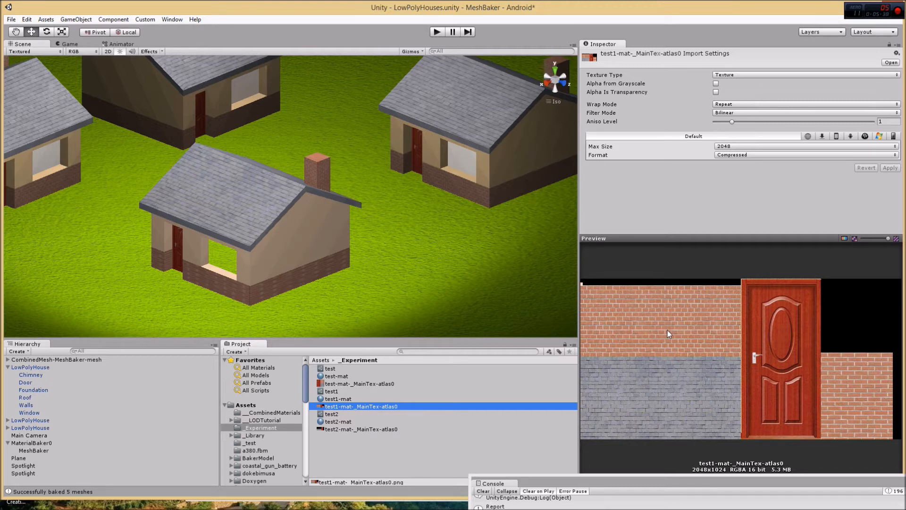
pyautogui.scroll(8, 378, 295)
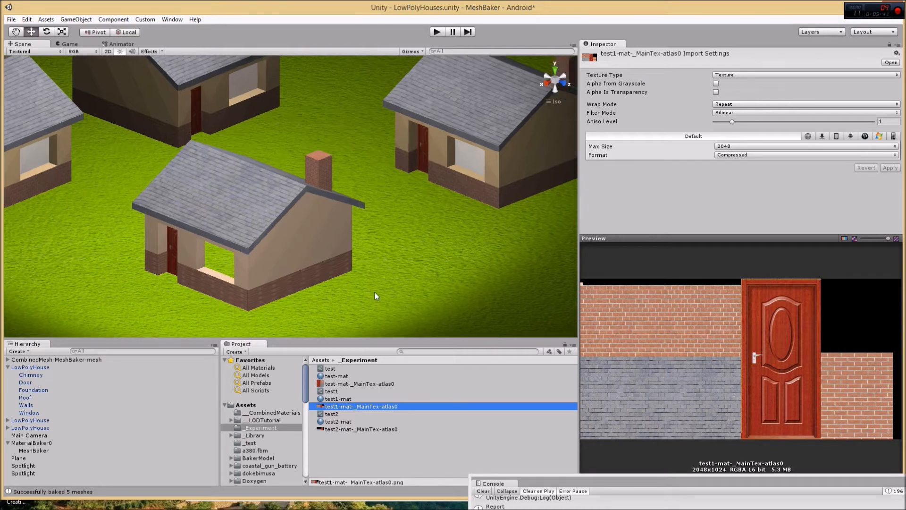
pyautogui.scroll(3, 385, 292)
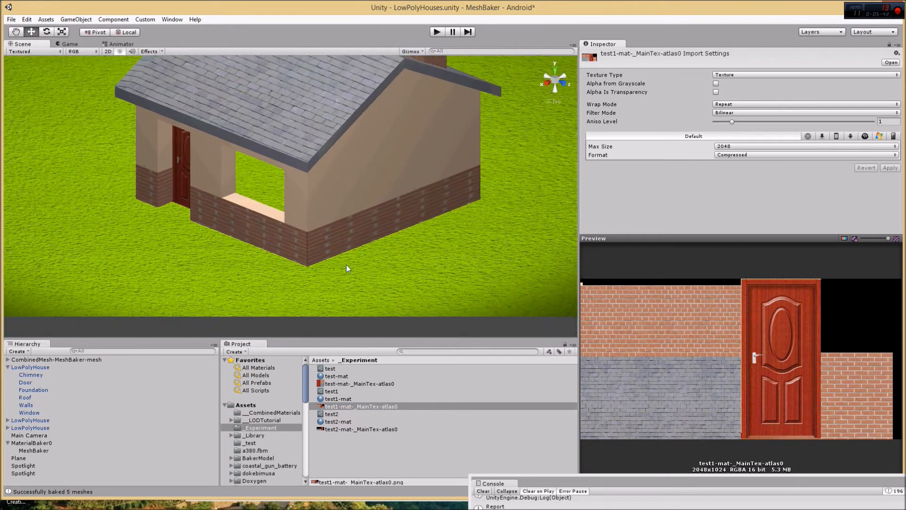
# Step: Set Max Tiling Bake Size to 2048 on MaterialBaker0 and rebake its materials into the combined material
pyautogui.scroll(-5, 402, 253)
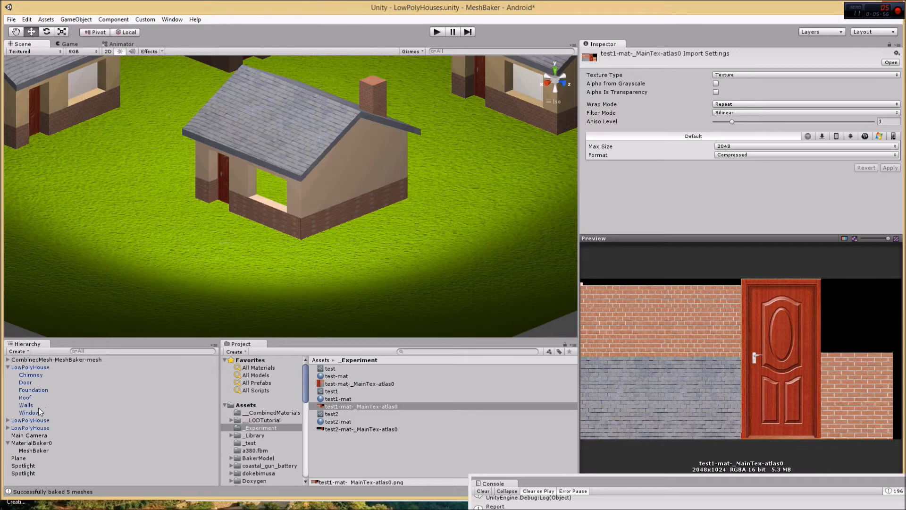
pyautogui.click(41, 444)
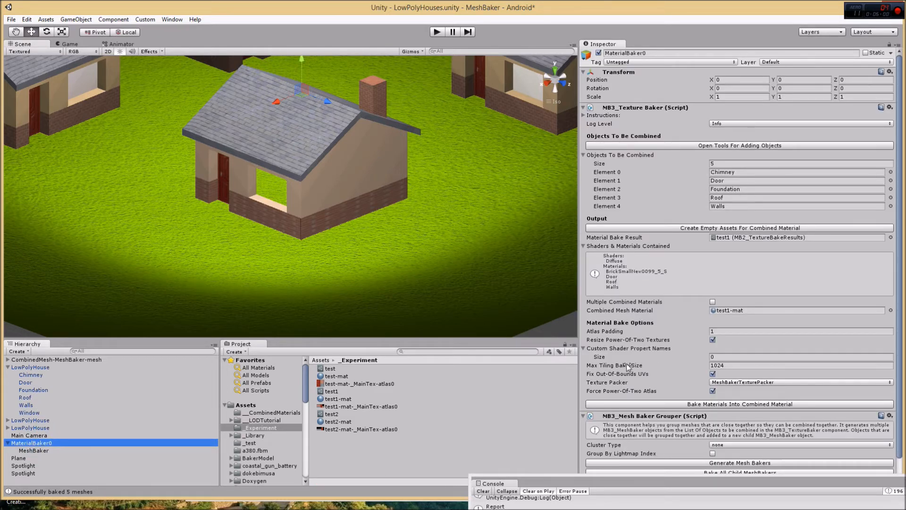
pyautogui.click(722, 364)
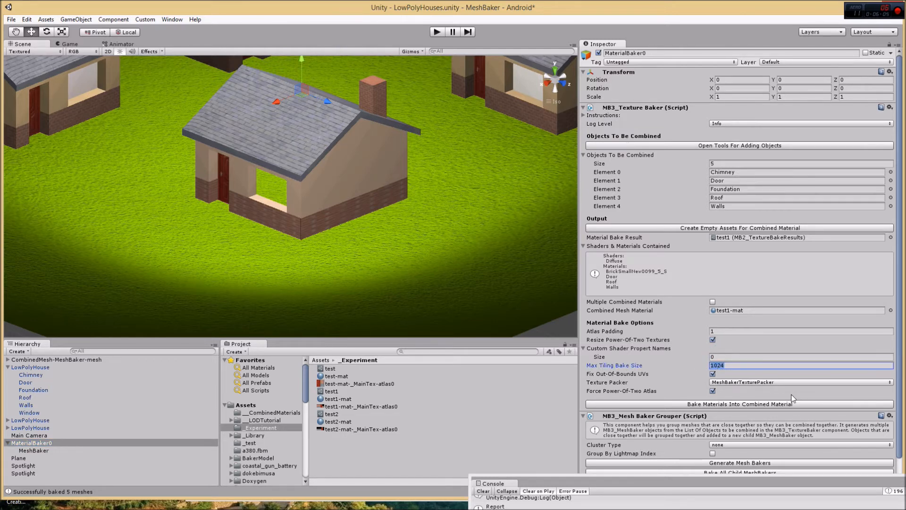
pyautogui.write('2048')
pyautogui.click(793, 405)
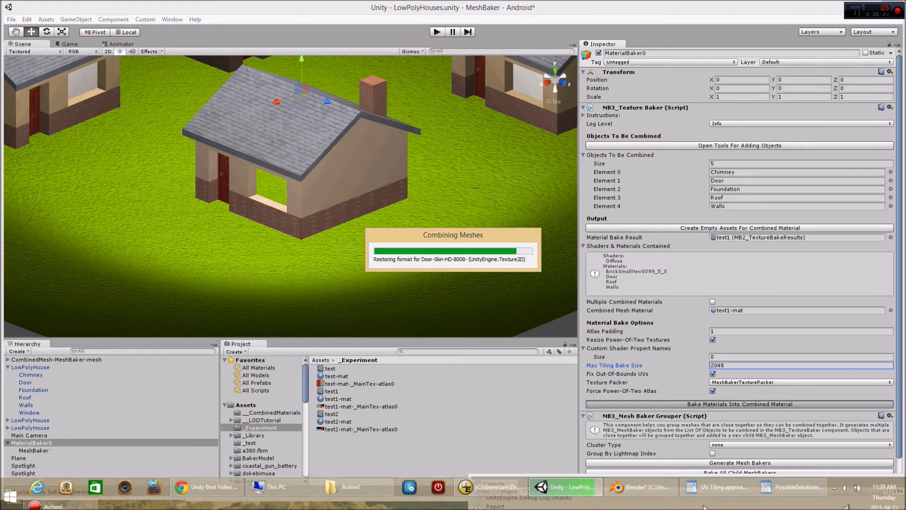
# Step: Switch to Blender, inspect the Chimney's UV layout over the brick texture in Edit Mode, and return to Unity
pyautogui.click(650, 482)
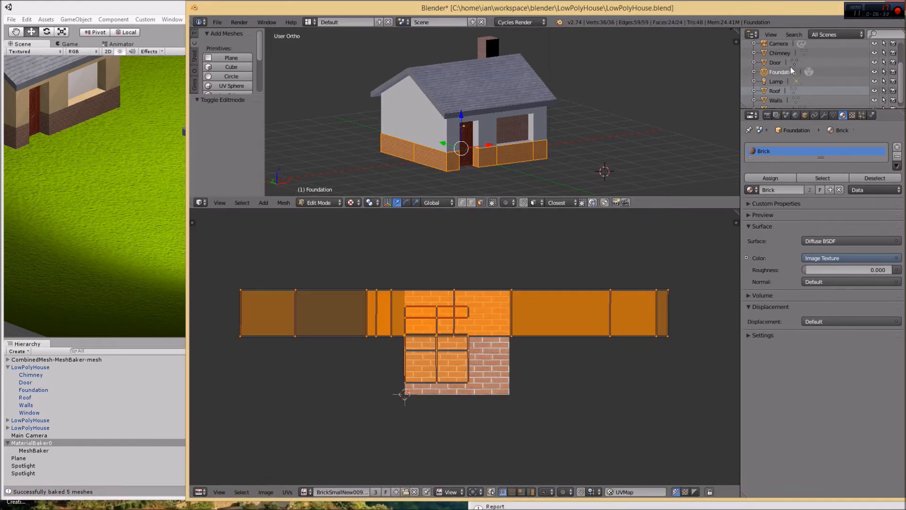
pyautogui.click(780, 53)
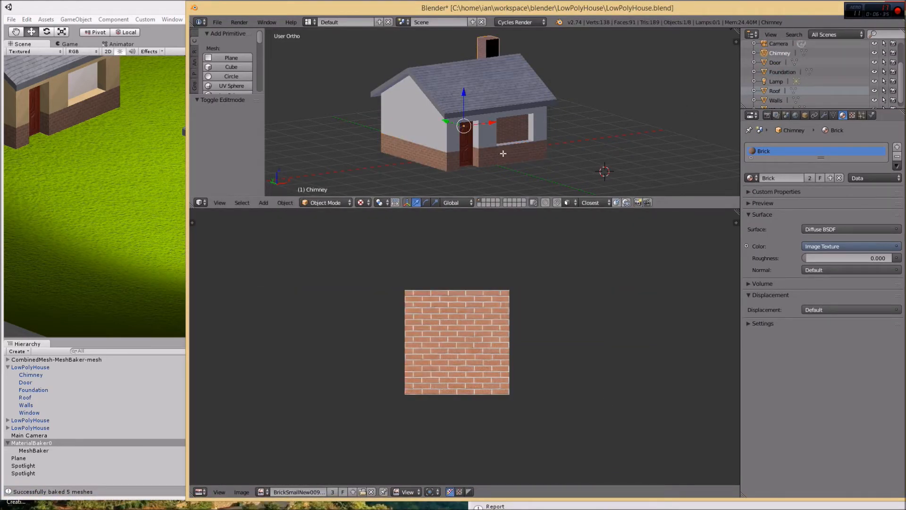
pyautogui.press('Tab')
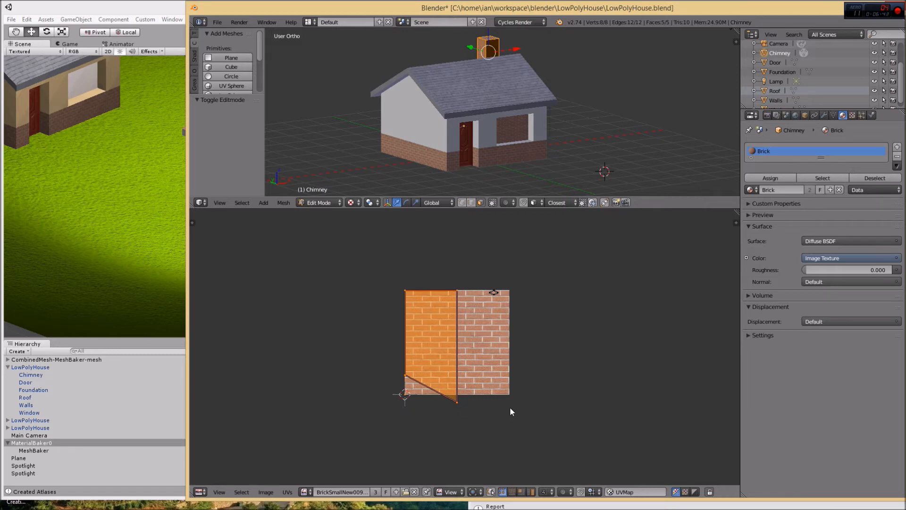
pyautogui.click(169, 7)
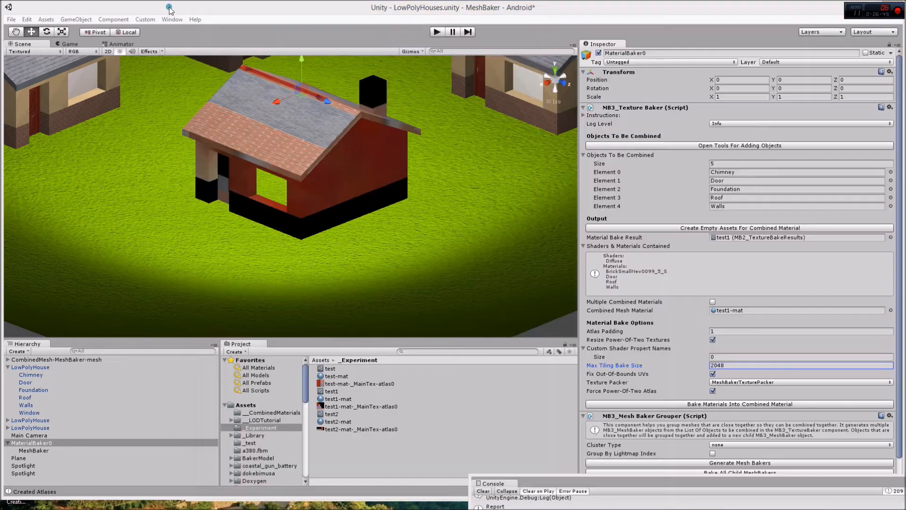
# Step: Rebake the combined mesh from MeshBaker and check the house's textures up close
pyautogui.click(41, 450)
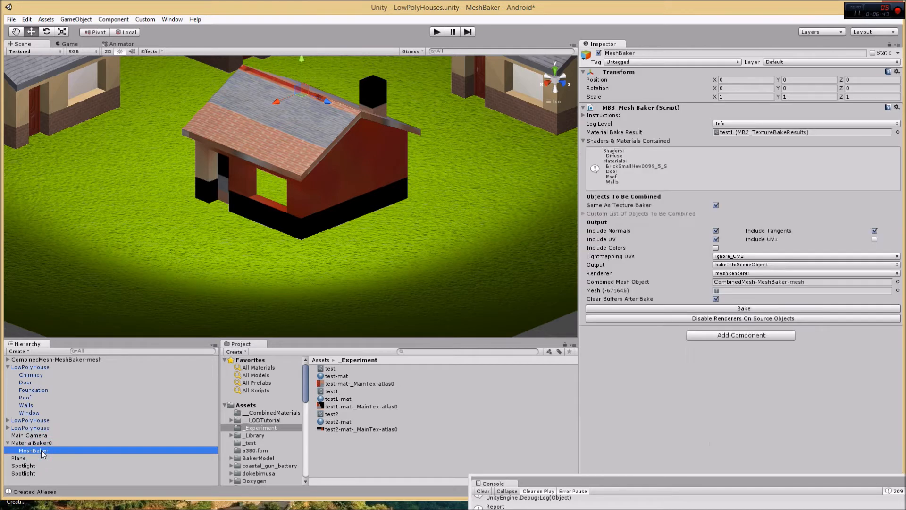
pyautogui.click(732, 308)
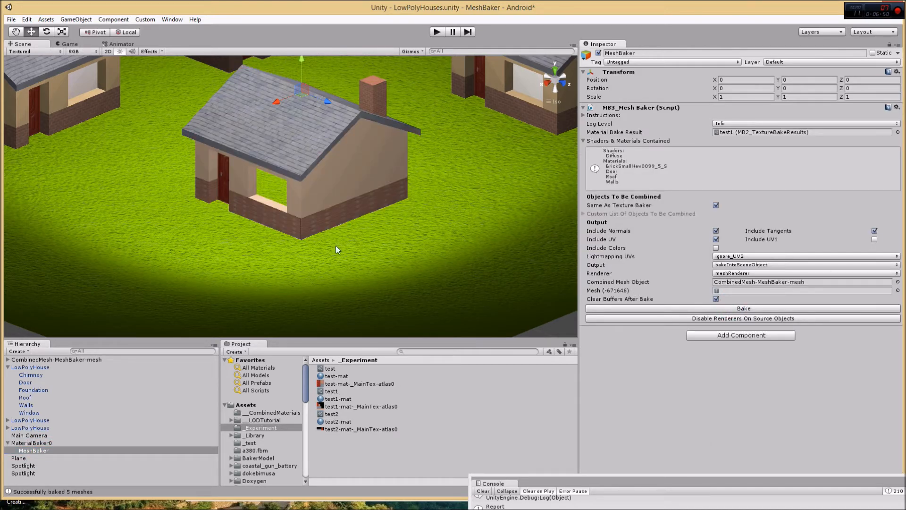
pyautogui.scroll(6, 335, 245)
pyautogui.scroll(-4, 336, 245)
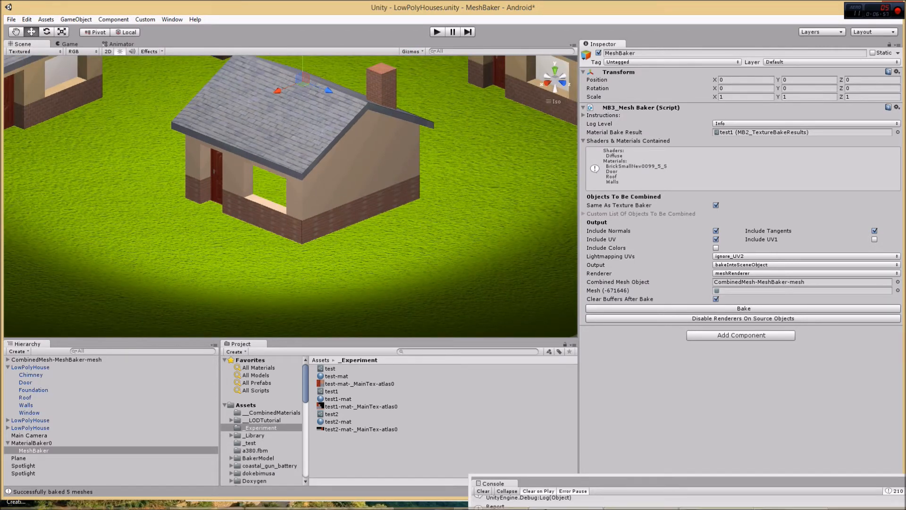
# Step: Review the "Combine Like With Like" solution in PossibleSolutions.rtf in WordPad, and return to Unity
pyautogui.click(792, 482)
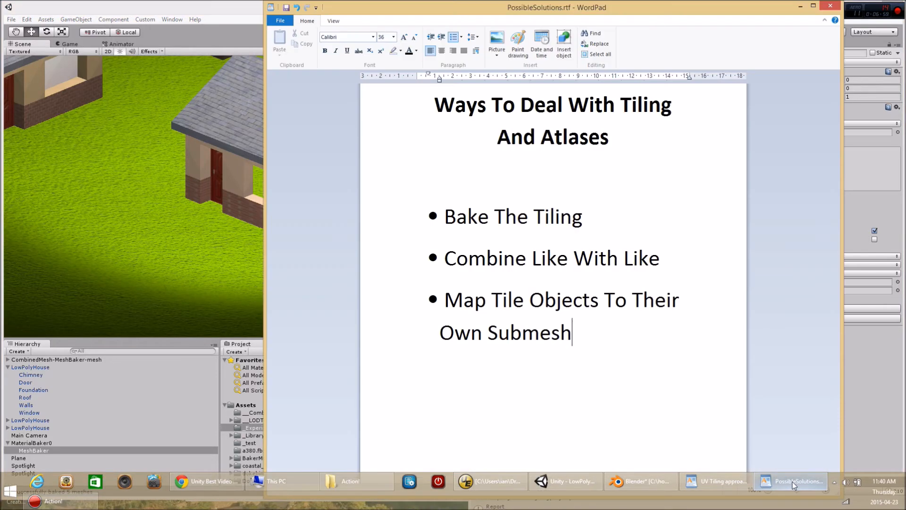
pyautogui.moveTo(445, 257); pyautogui.dragTo(660, 260)
pyautogui.click(231, 9)
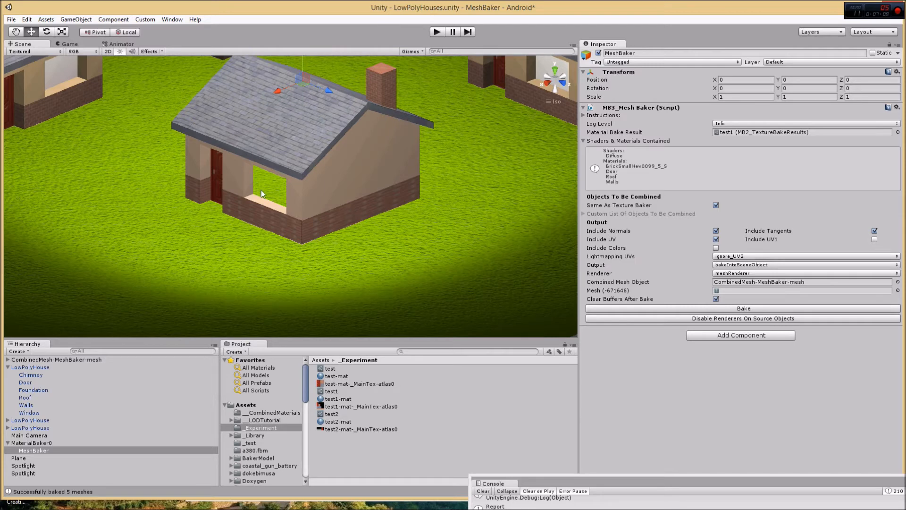
# Step: Duplicate MaterialBaker0, collapse the copy in the hierarchy, and rename it MaterialBakerChiomney
pyautogui.scroll(-5, 387, 225)
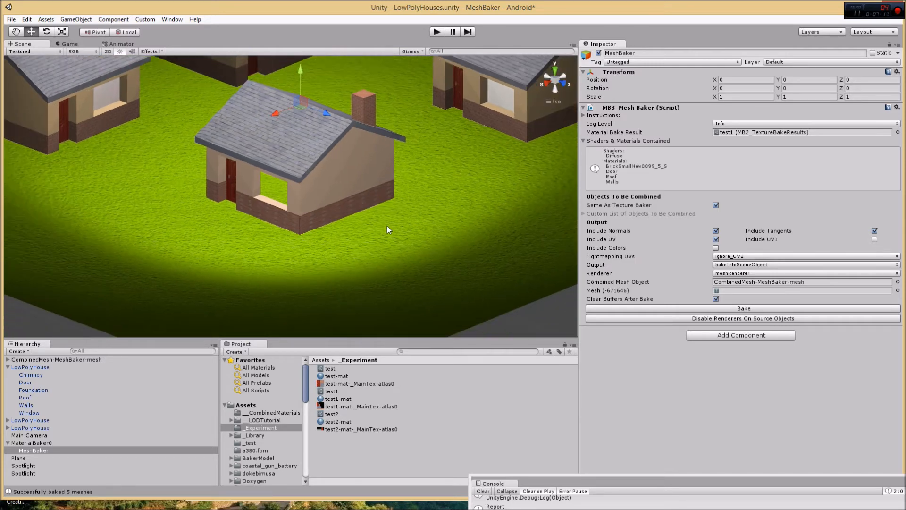
pyautogui.moveTo(422, 193); pyautogui.dragTo(376, 225, button='middle')
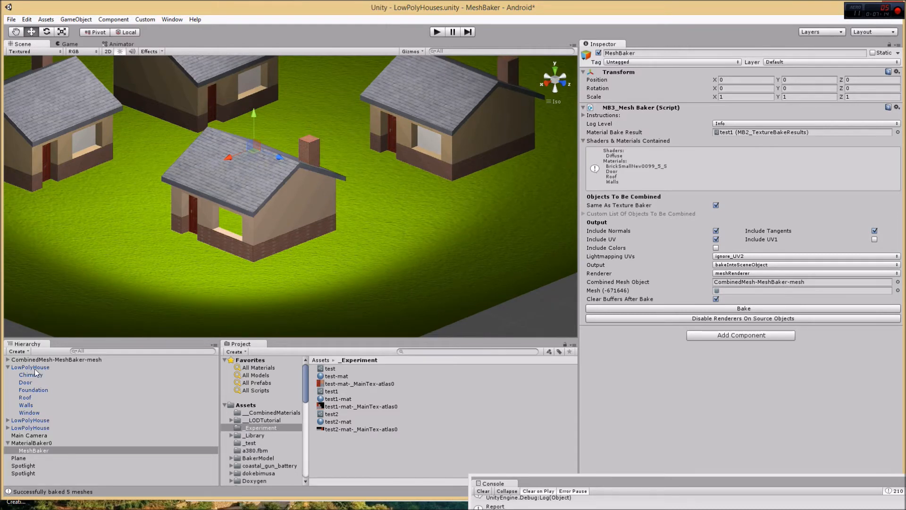
pyautogui.click(31, 442)
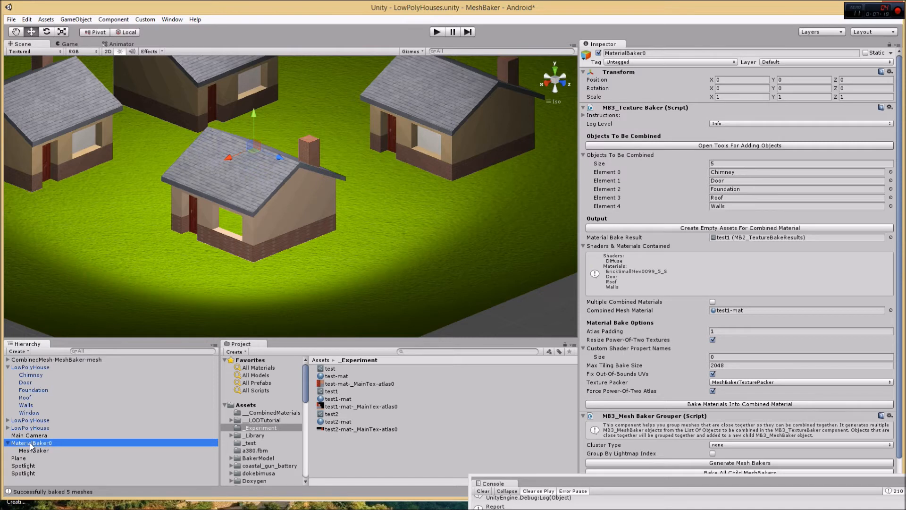
pyautogui.hotkey('ctrl', 'd')
pyautogui.click(34, 452)
pyautogui.press('Left')
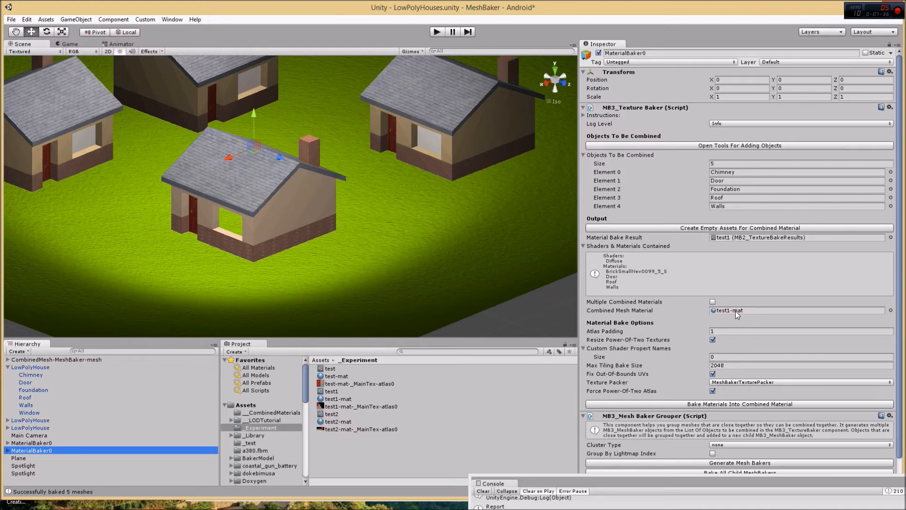
pyautogui.click(42, 448)
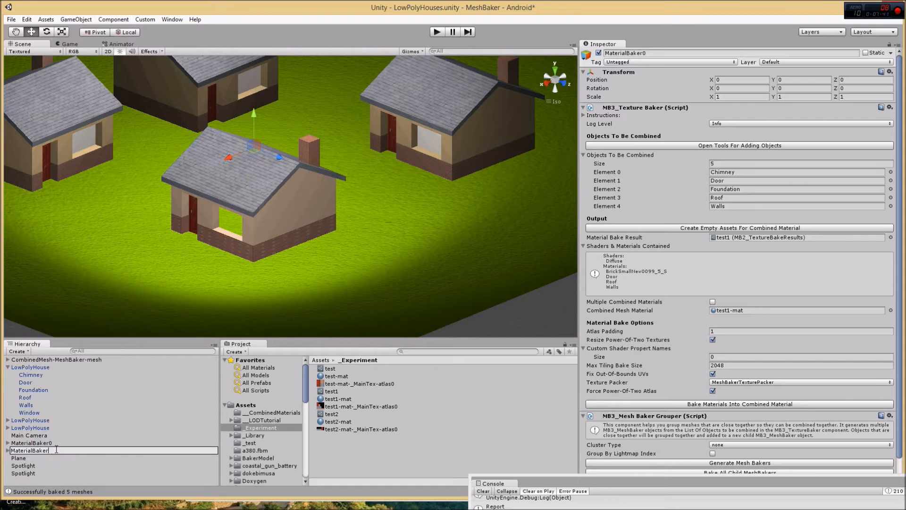
pyautogui.write('Chimney')
pyautogui.press('Return')
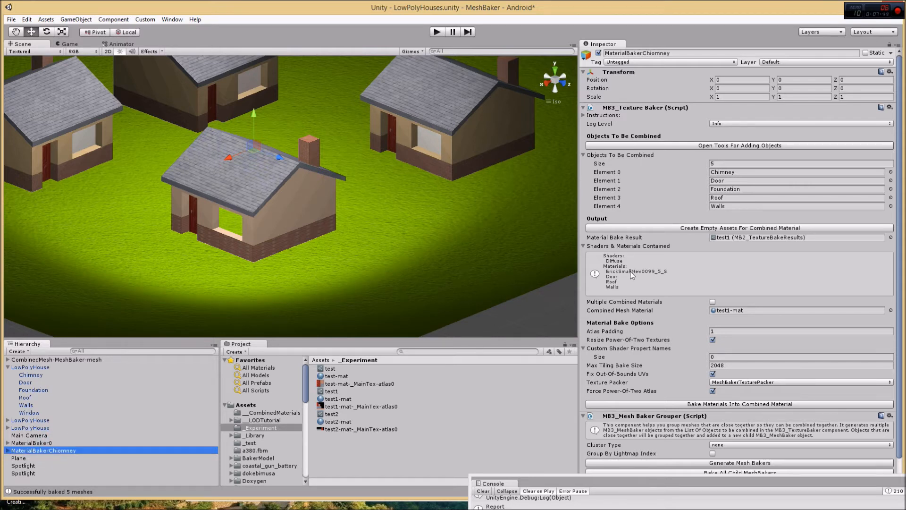
# Step: Create empty assets for MaterialBakerChiomney's combined material, saved as test3 in the _Experiment folder
pyautogui.click(687, 227)
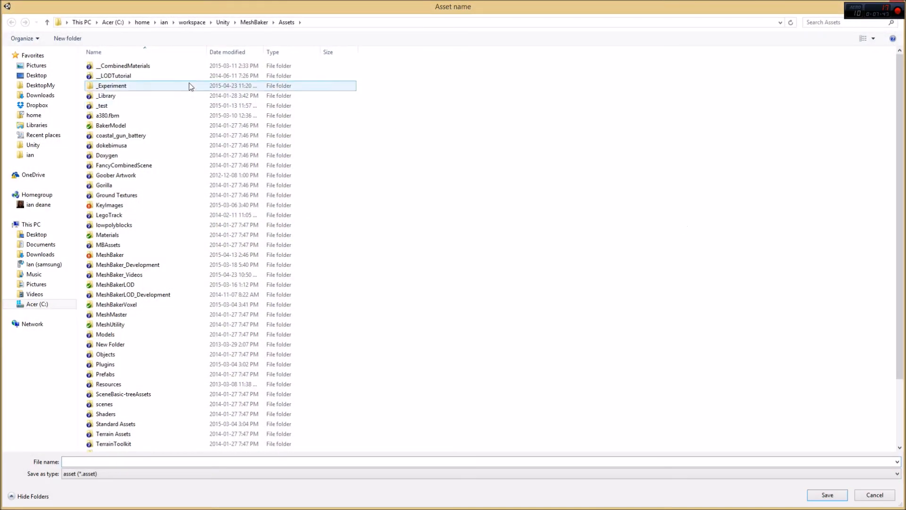
pyautogui.doubleClick(129, 86)
pyautogui.click(186, 460)
pyautogui.write('test')
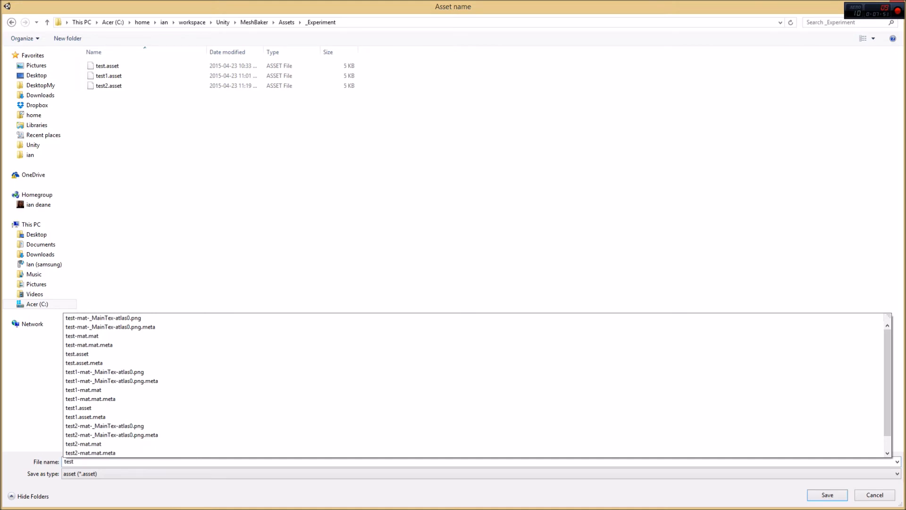
pyautogui.write('3')
pyautogui.press('Return')
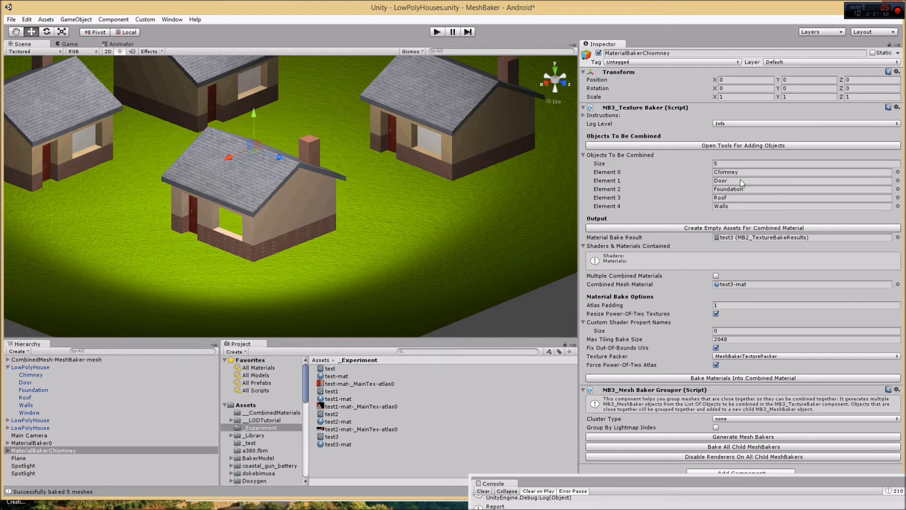
# Step: Reduce MaterialBakerChiomney's Objects To Be Combined to 2 and assign the Foundation as Element 1 in place of the Door
pyautogui.click(715, 163)
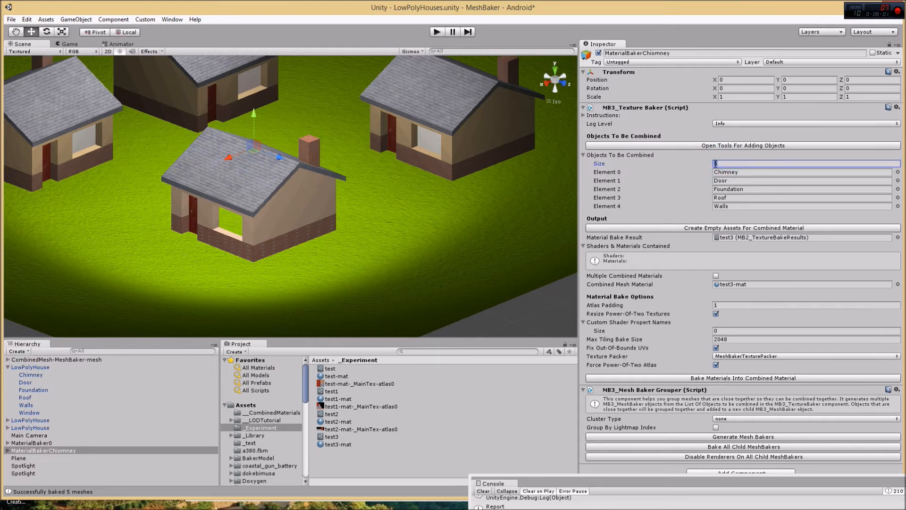
pyautogui.write('2')
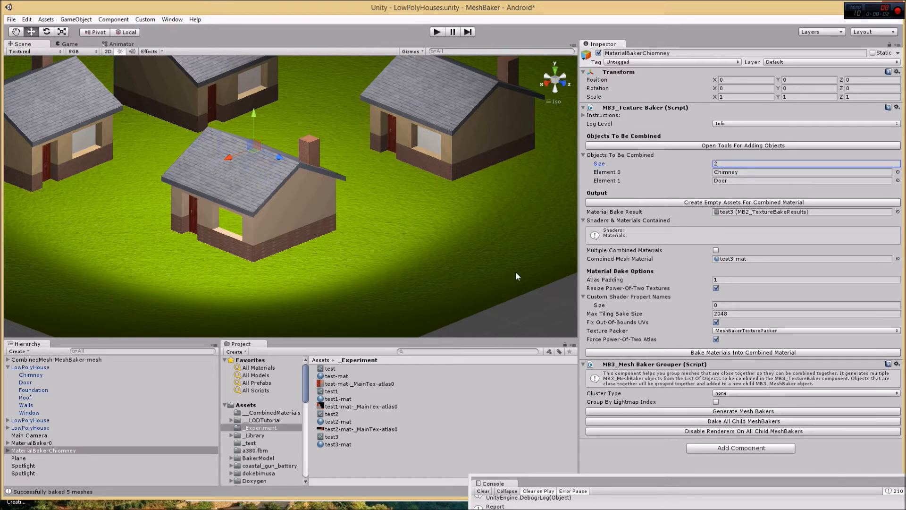
pyautogui.moveTo(32, 391); pyautogui.dragTo(730, 179)
# Step: Remove the Chimney and Foundation from MaterialBaker0's Objects To Be Combined, keeping the Door, Roof and Walls
pyautogui.click(53, 441)
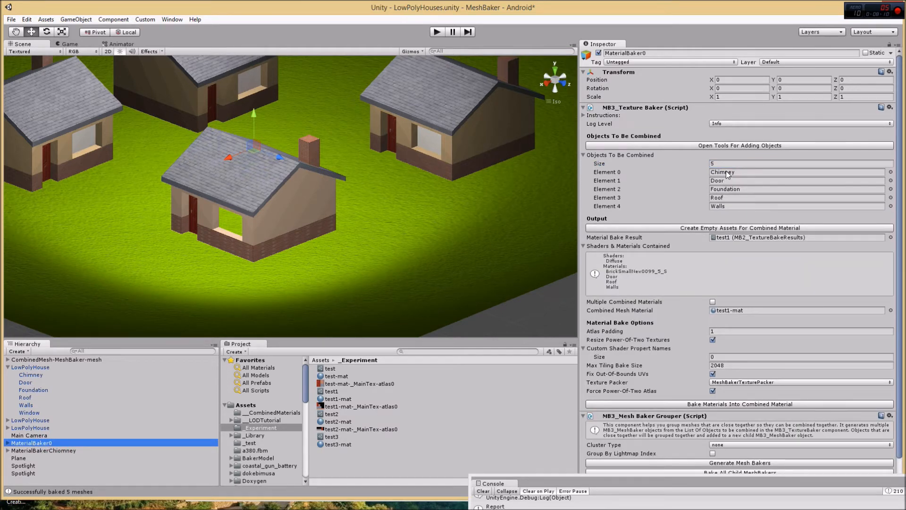
pyautogui.press('Delete')
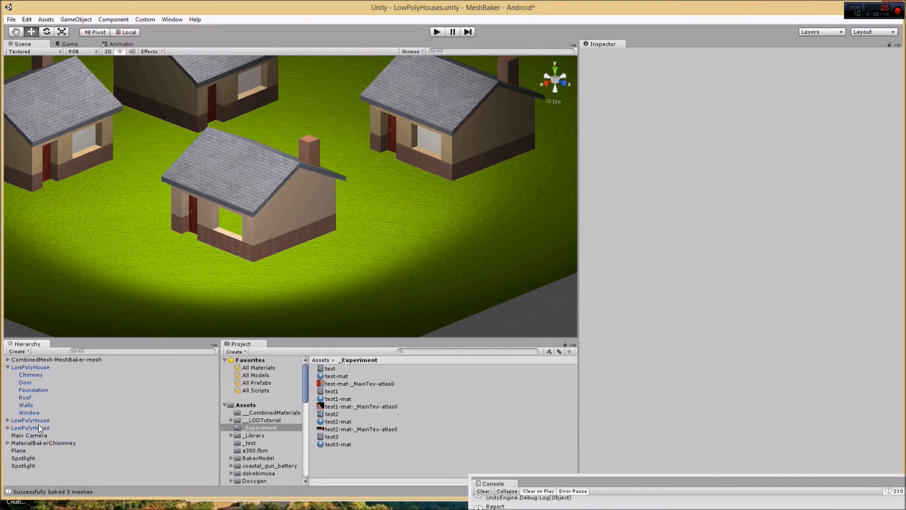
pyautogui.hotkey('ctrl', 'z')
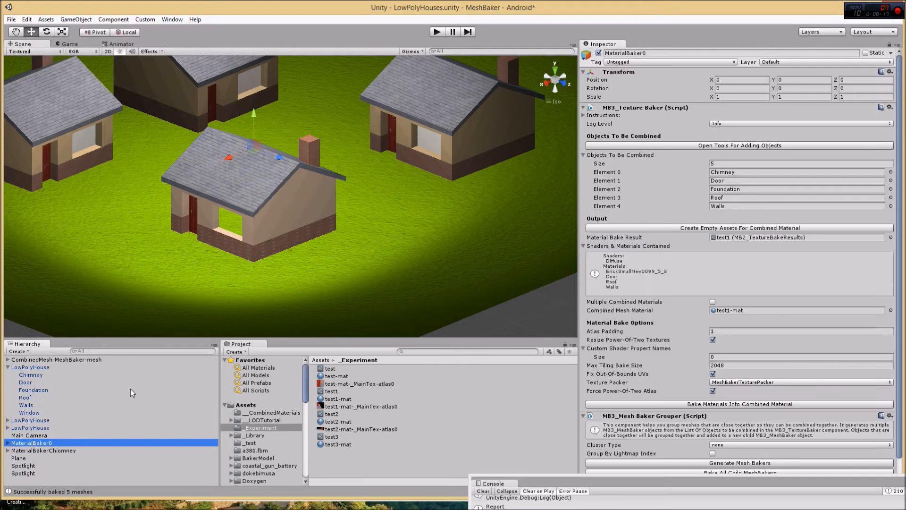
pyautogui.click(731, 174)
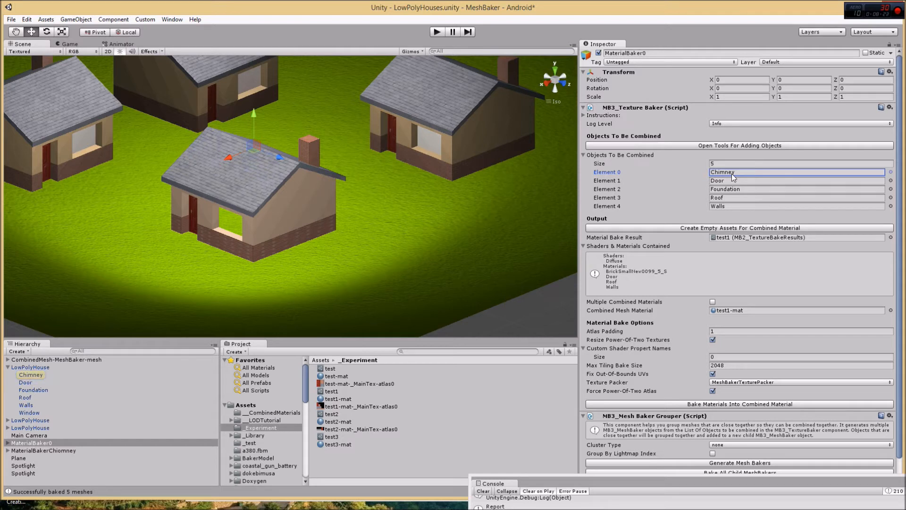
pyautogui.press('Delete')
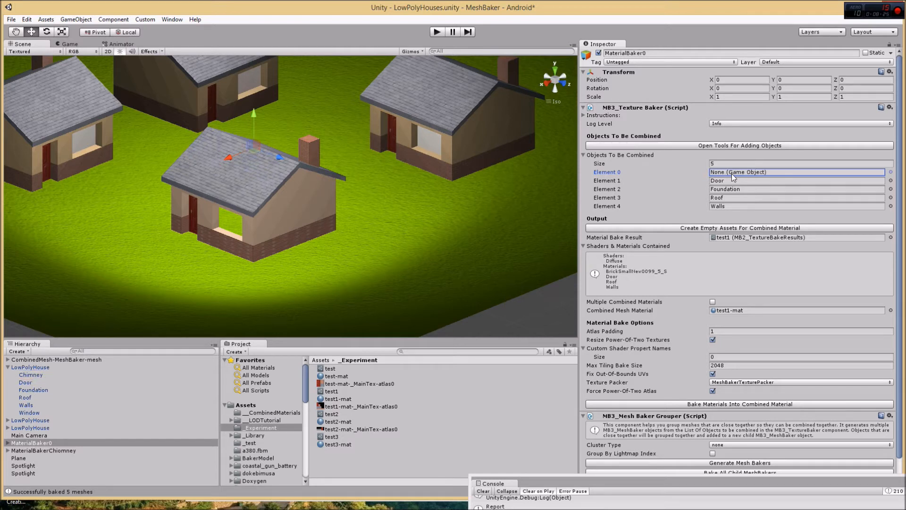
pyautogui.press('Delete')
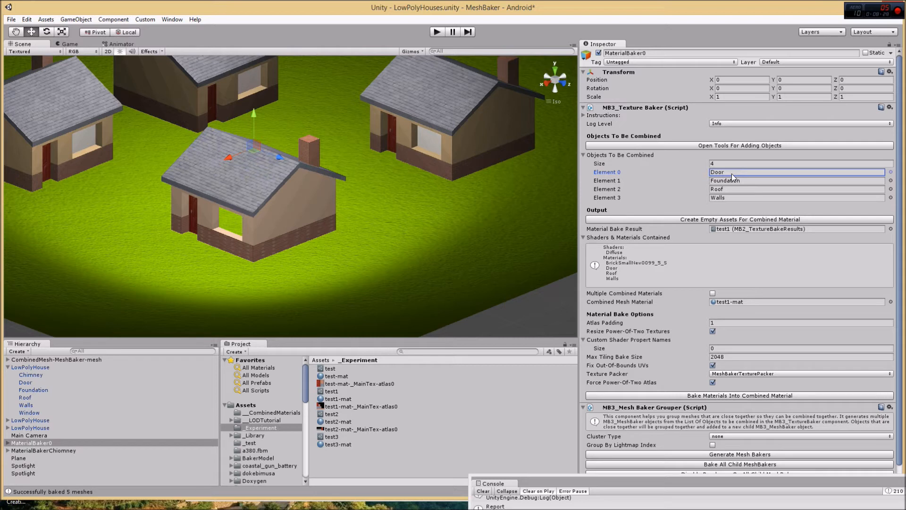
pyautogui.click(733, 181)
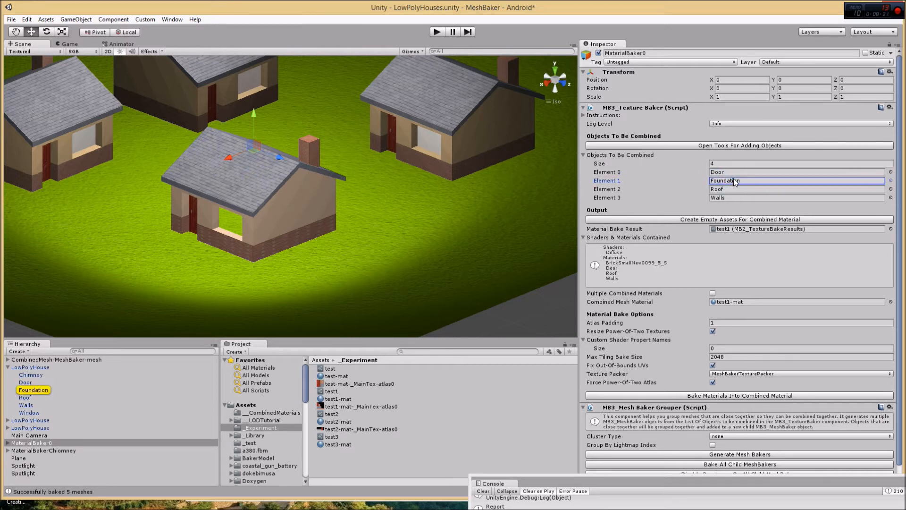
pyautogui.press('Delete')
pyautogui.press('Delete')
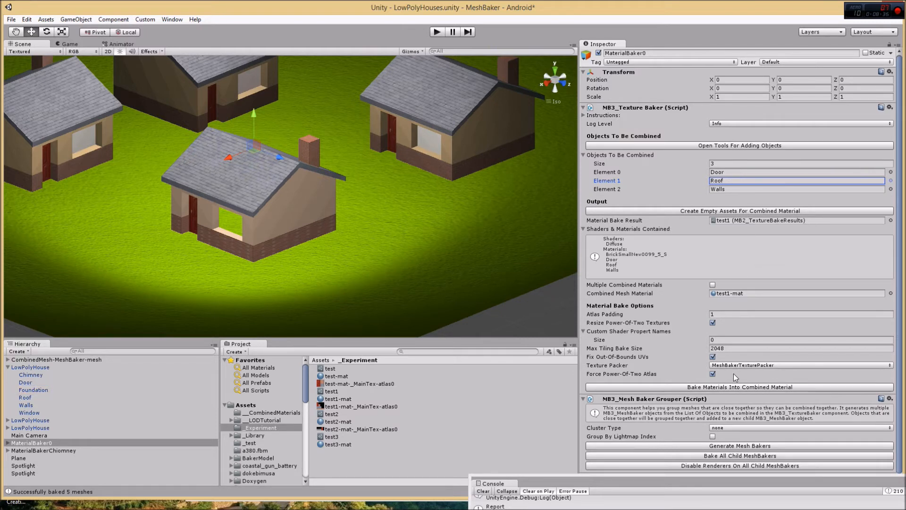
# Step: Rebake the materials on MaterialBaker0 for the reduced object list, and rebake the combined mesh from its MeshBaker
pyautogui.click(730, 389)
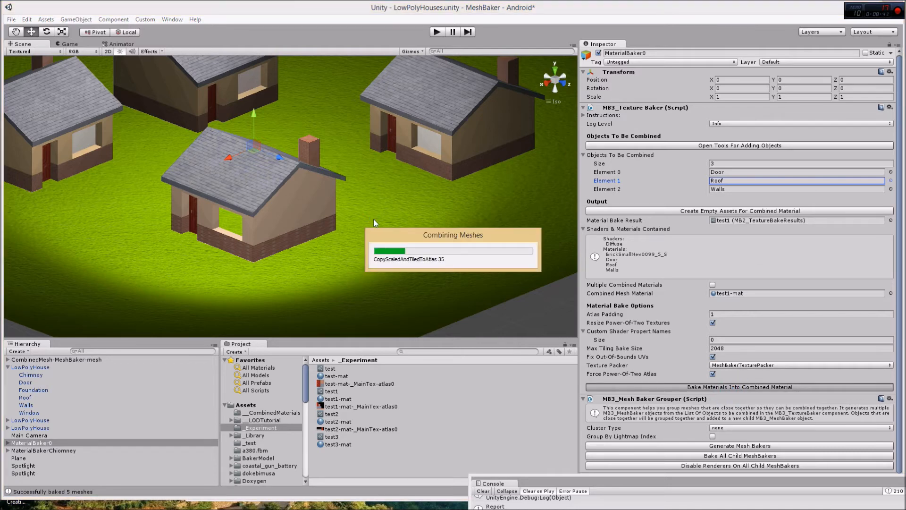
pyautogui.click(11, 444)
pyautogui.click(7, 443)
pyautogui.click(41, 451)
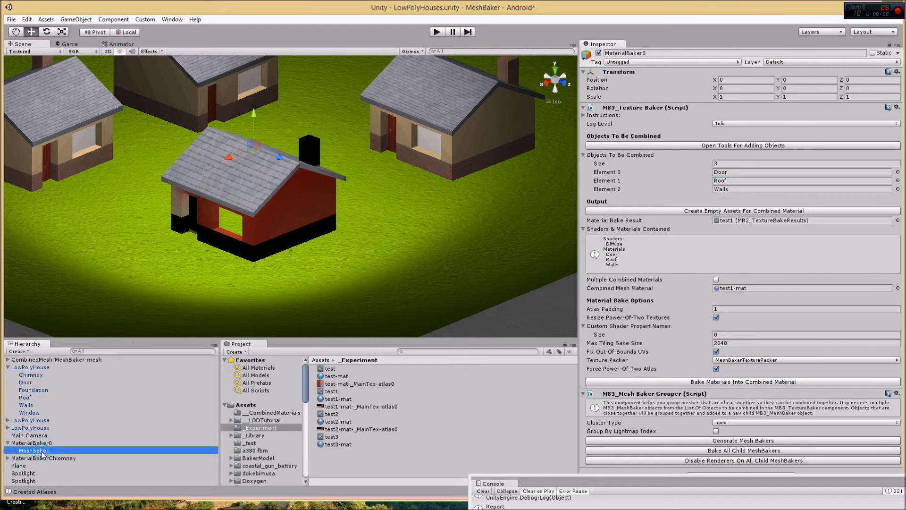
pyautogui.click(750, 303)
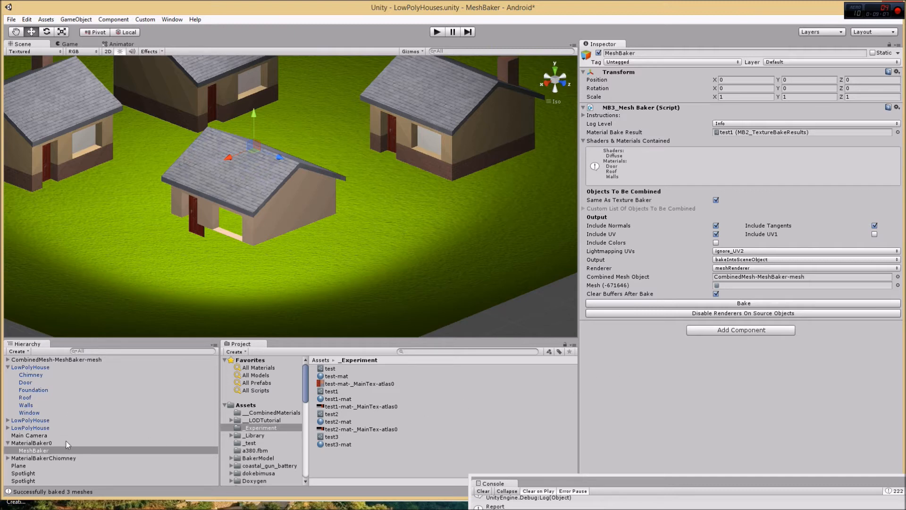
# Step: Examine the test1-mat-_MainTex-atlas0 texture produced by MaterialBaker0 and its Force Power-Of-Two Atlas option
pyautogui.click(47, 442)
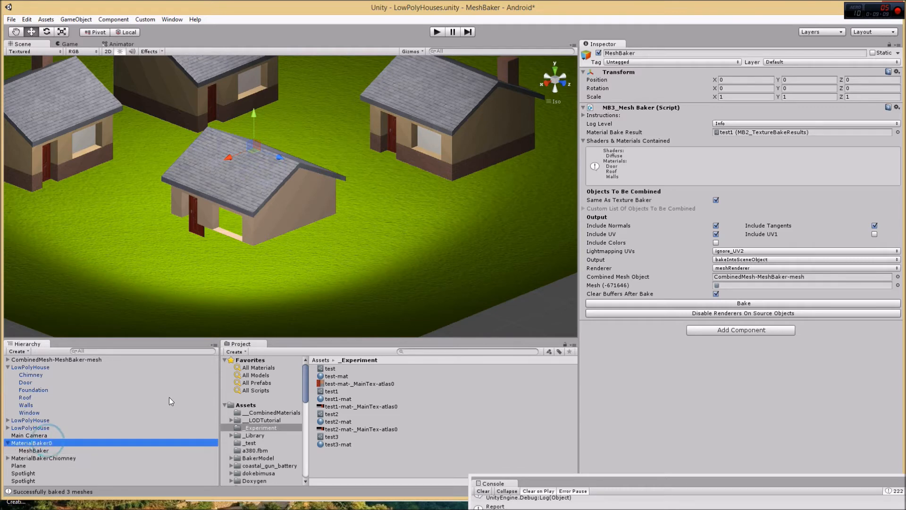
pyautogui.click(761, 220)
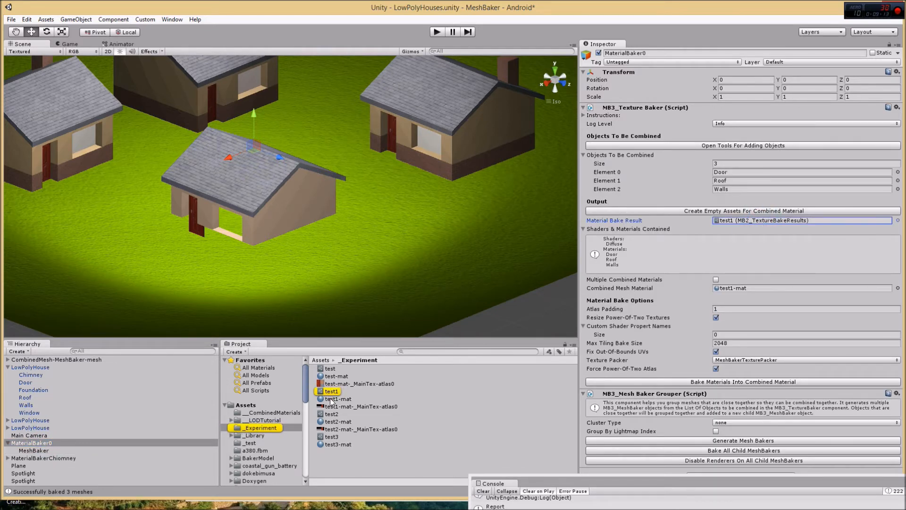
pyautogui.click(343, 407)
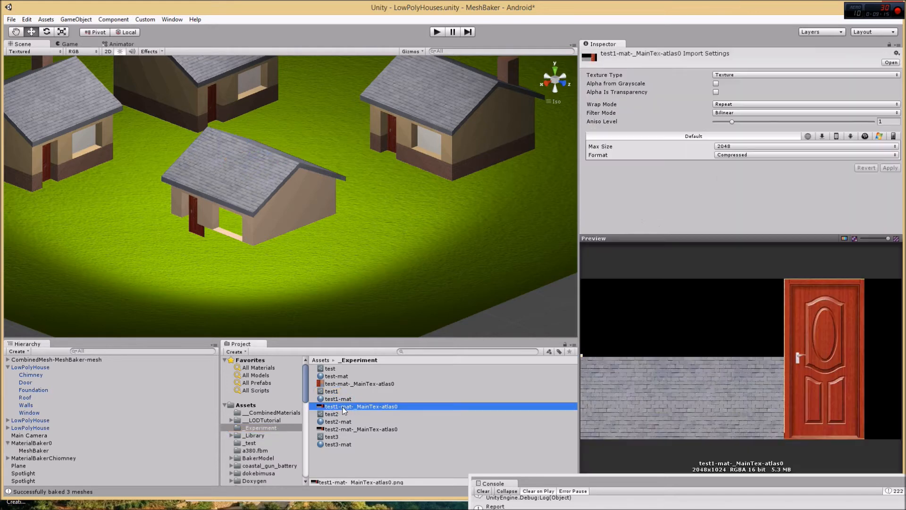
pyautogui.moveTo(579, 265)
pyautogui.mouseDown()
pyautogui.moveTo(536, 266)
pyautogui.moveTo(582, 266)
pyautogui.mouseUp()
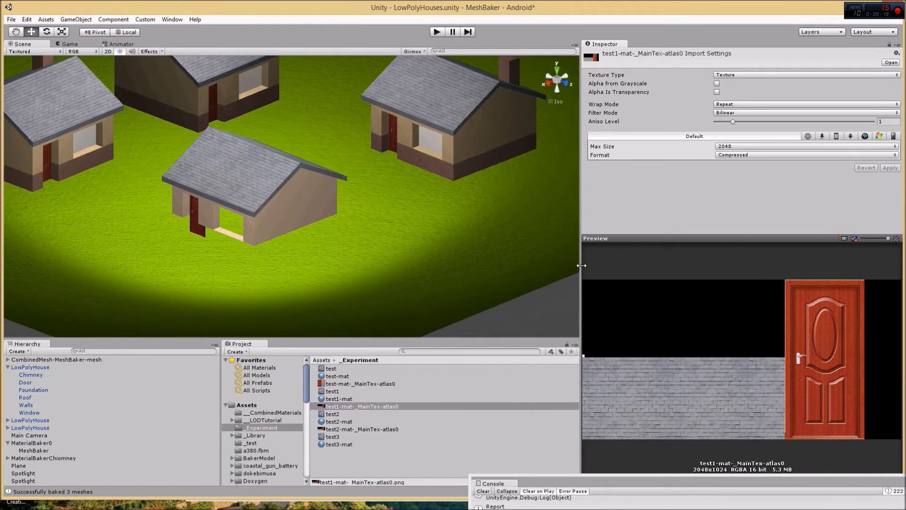
pyautogui.click(37, 443)
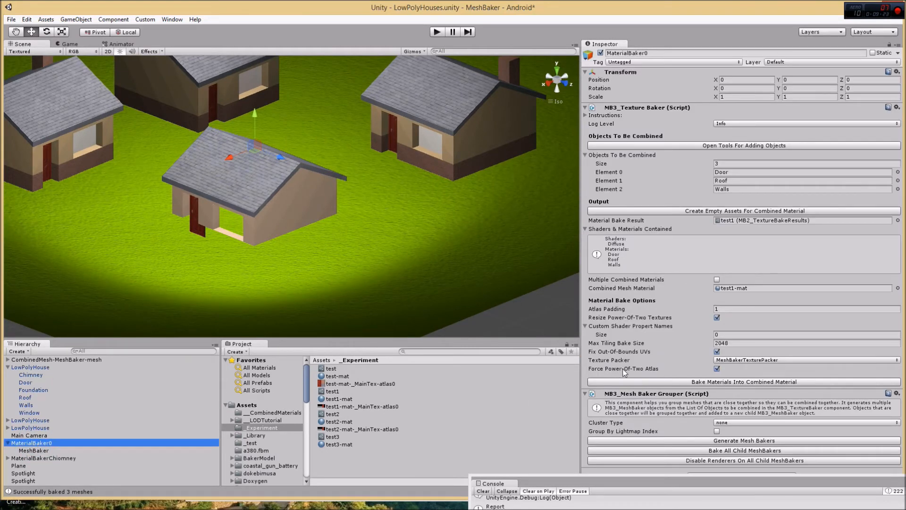
pyautogui.click(717, 369)
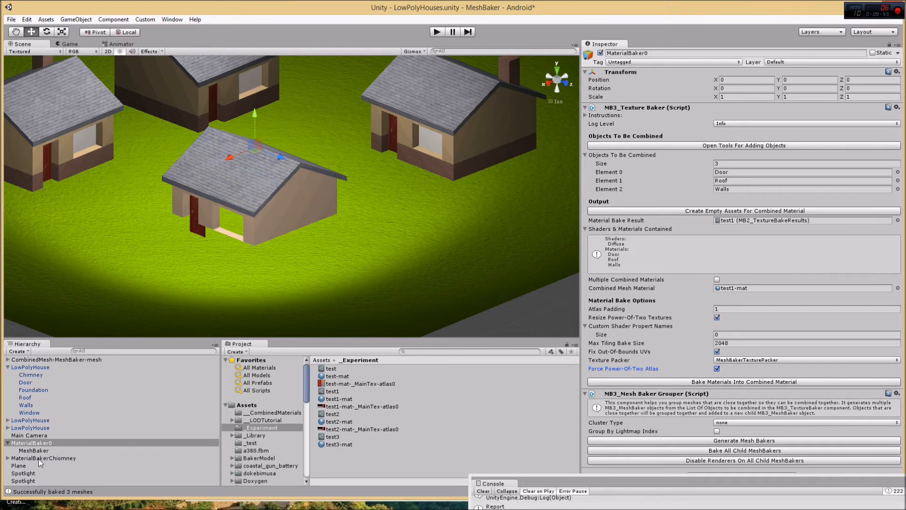
# Step: Bake MaterialBakerChiomney's Chimney and Foundation materials into the combined material and inspect the test3-mat-_MainTex-atlas0 texture
pyautogui.click(6, 458)
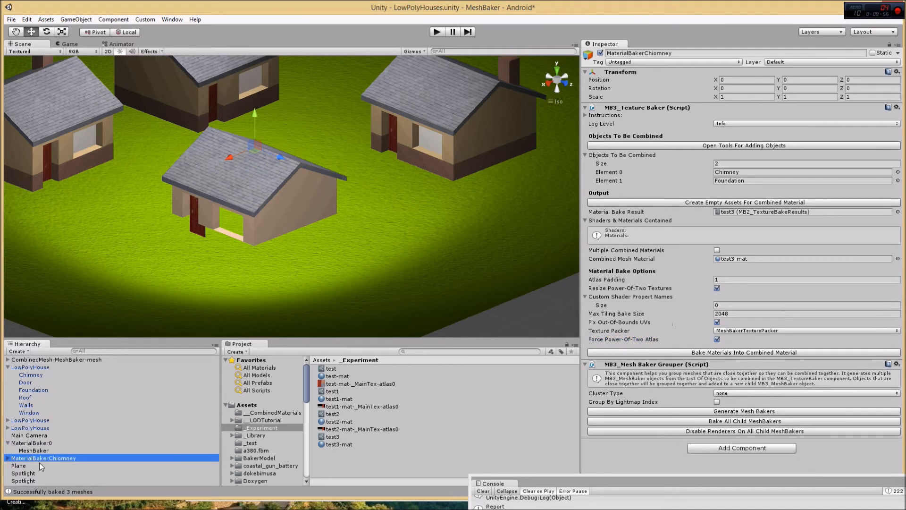
pyautogui.click(7, 458)
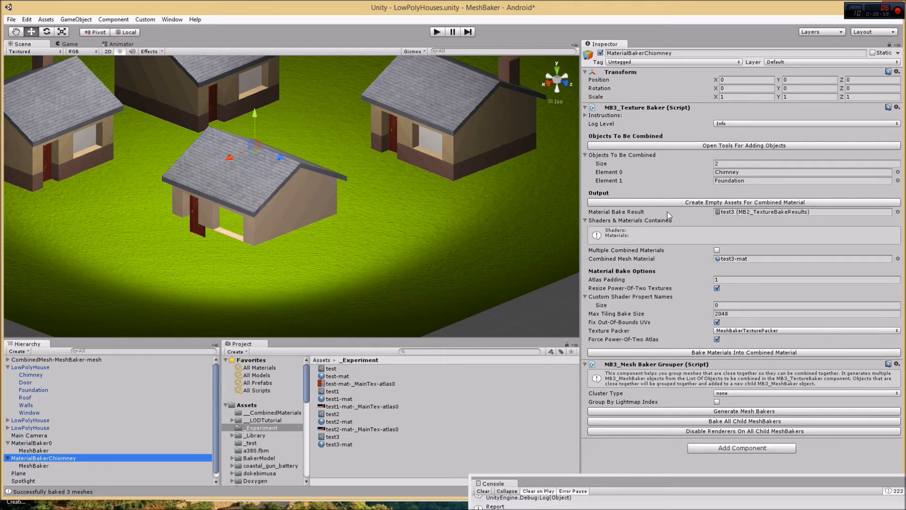
pyautogui.click(727, 353)
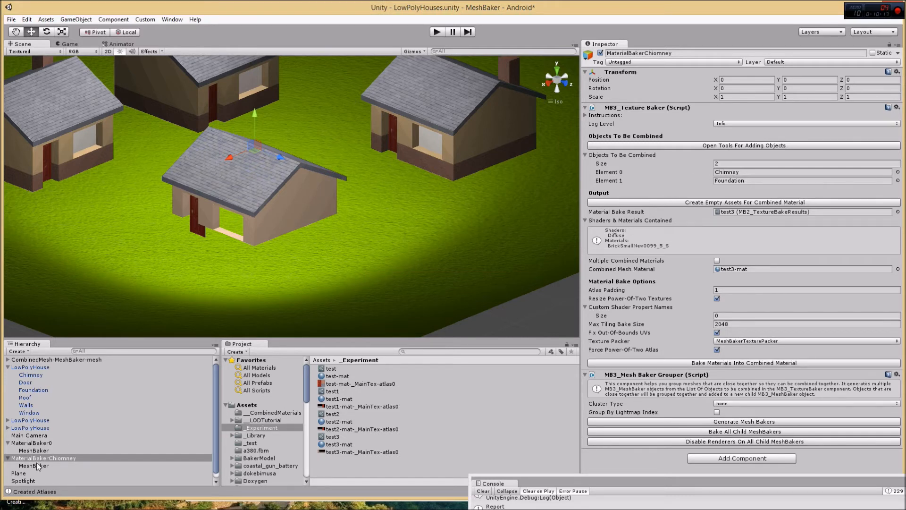
pyautogui.click(352, 451)
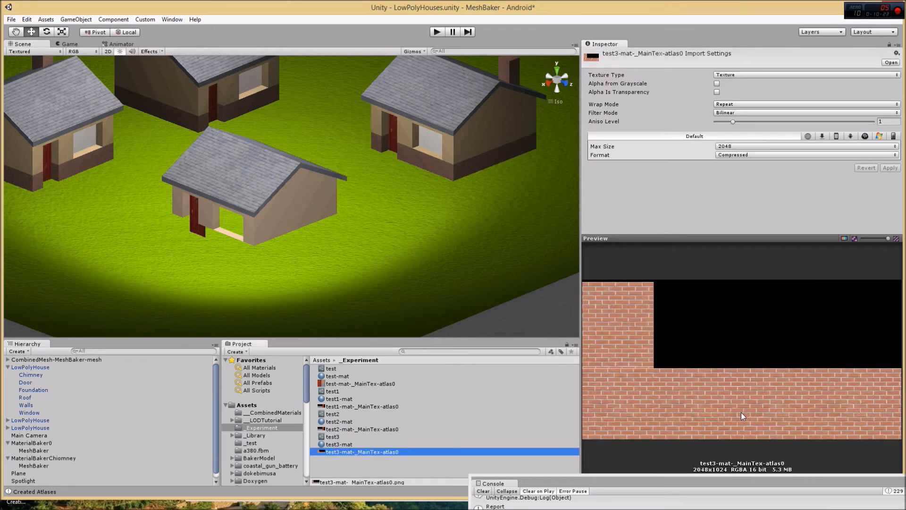
# Step: Turn off Fix Out-Of-Bounds UVs on MaterialBakerChiomney, rebake its materials, and check the texture used by test3-mat
pyautogui.click(29, 457)
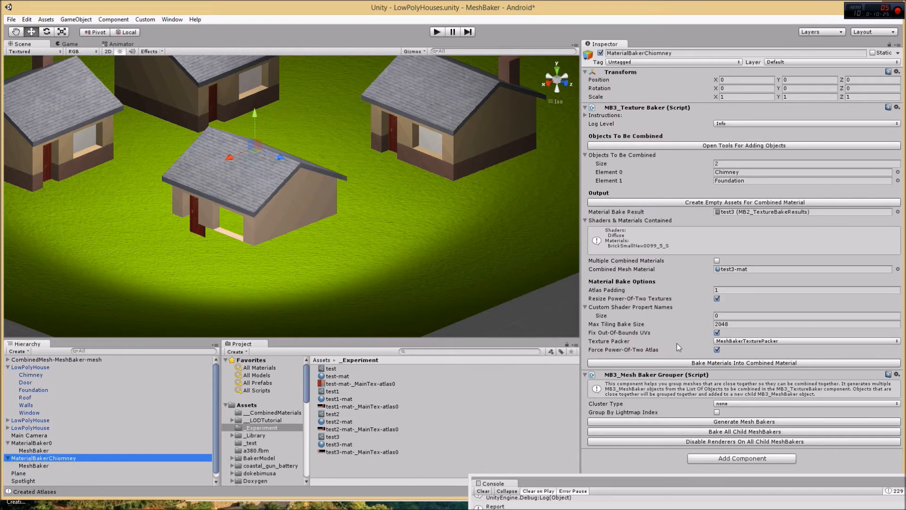
pyautogui.click(717, 332)
pyautogui.click(742, 362)
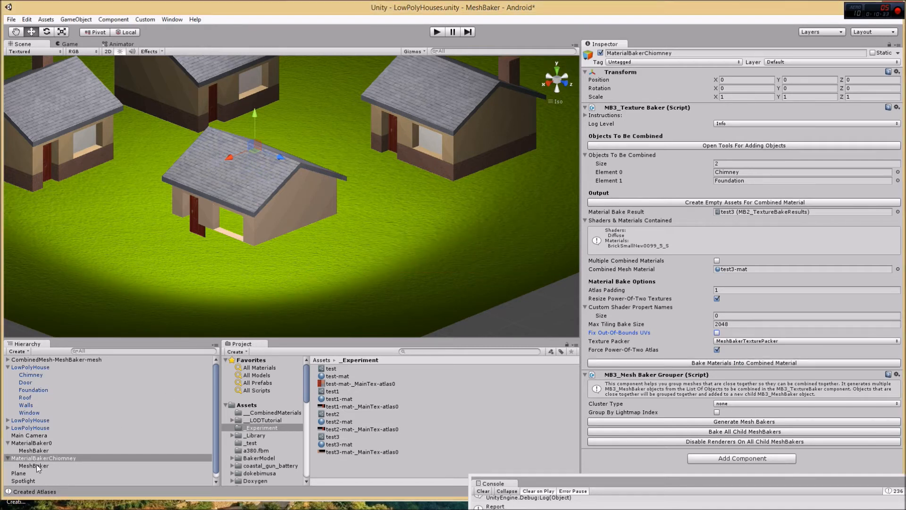
pyautogui.click(339, 451)
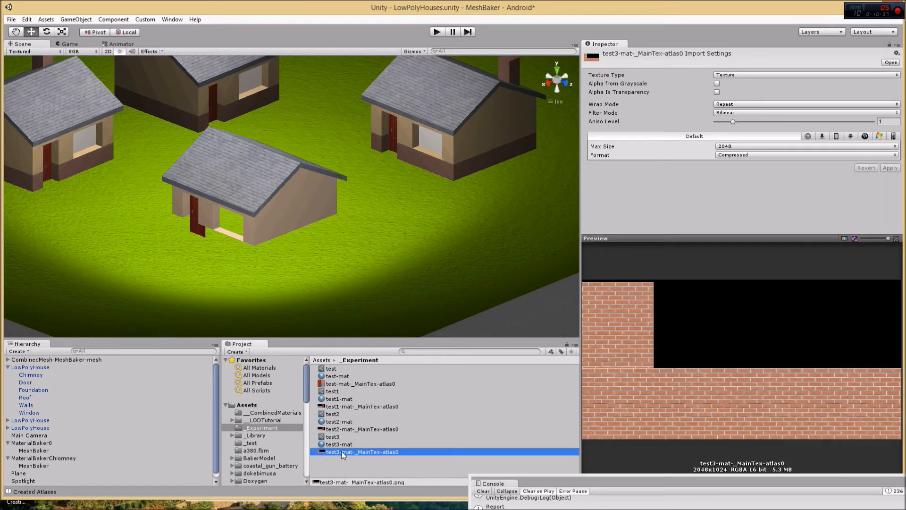
pyautogui.click(341, 443)
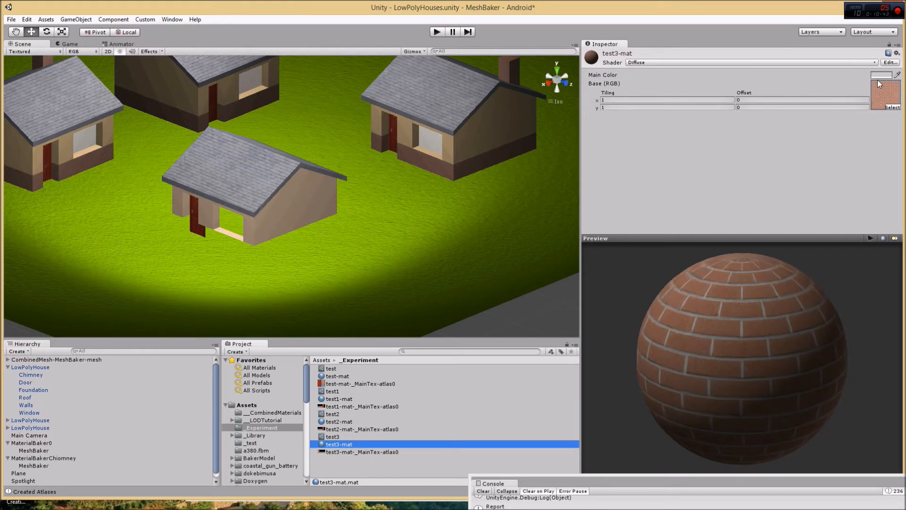
# Step: Bake the combined mesh of the Chimney and Foundation from MaterialBakerChiomney's MeshBaker
pyautogui.click(44, 457)
pyautogui.click(38, 465)
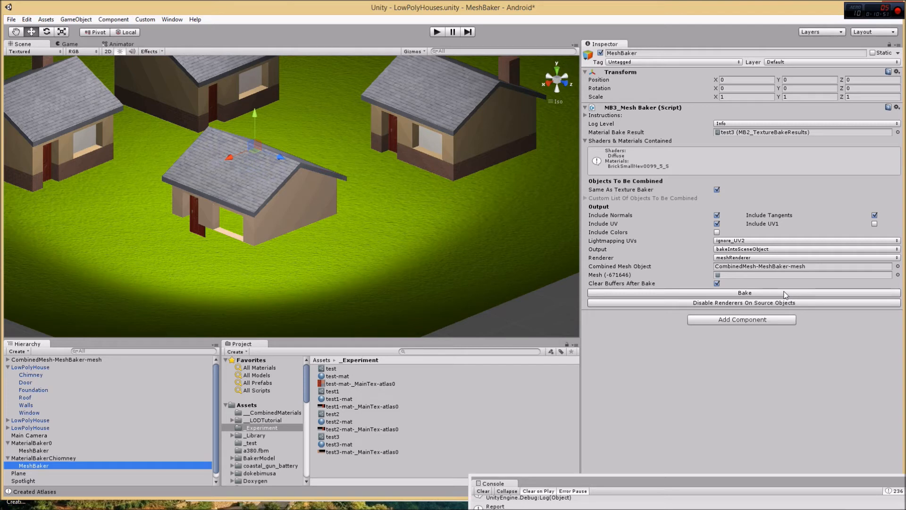
pyautogui.click(784, 293)
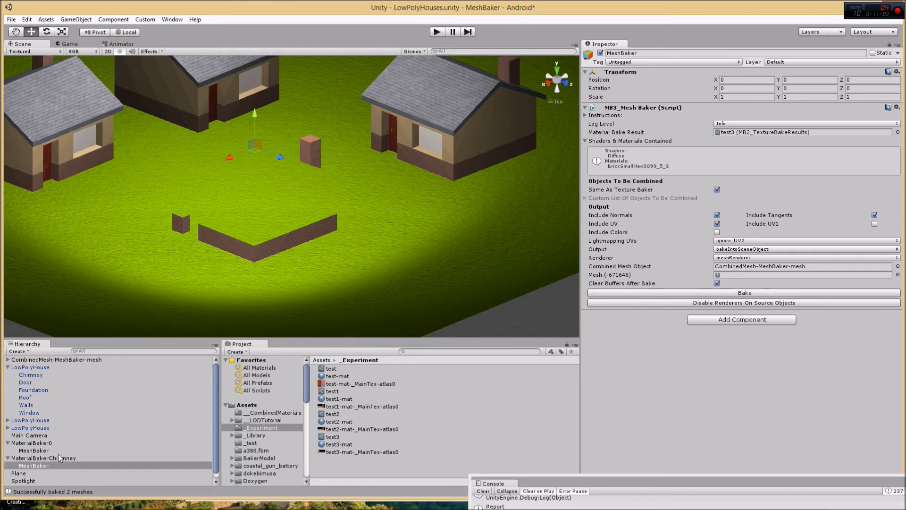
# Step: Compare the Combined Mesh Object assigned on the MeshBakers of MaterialBaker0 and MaterialBakerChiomney
pyautogui.click(36, 442)
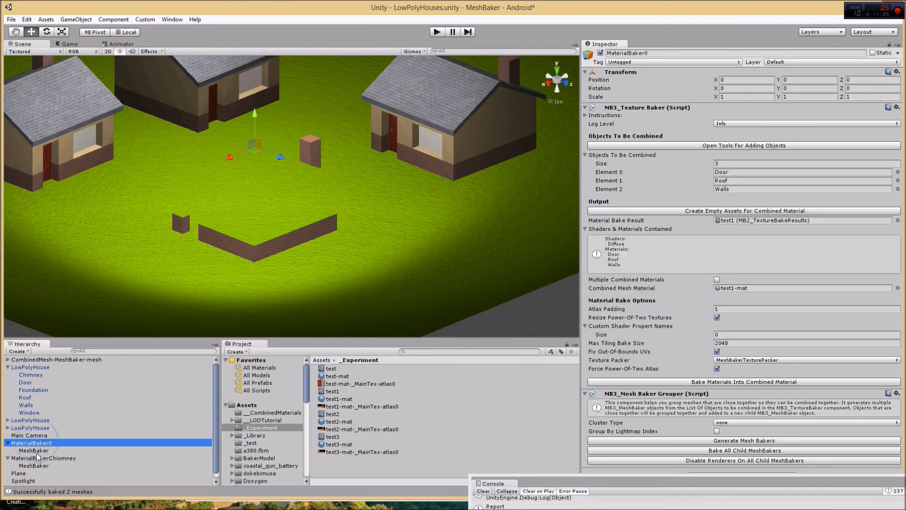
pyautogui.click(38, 452)
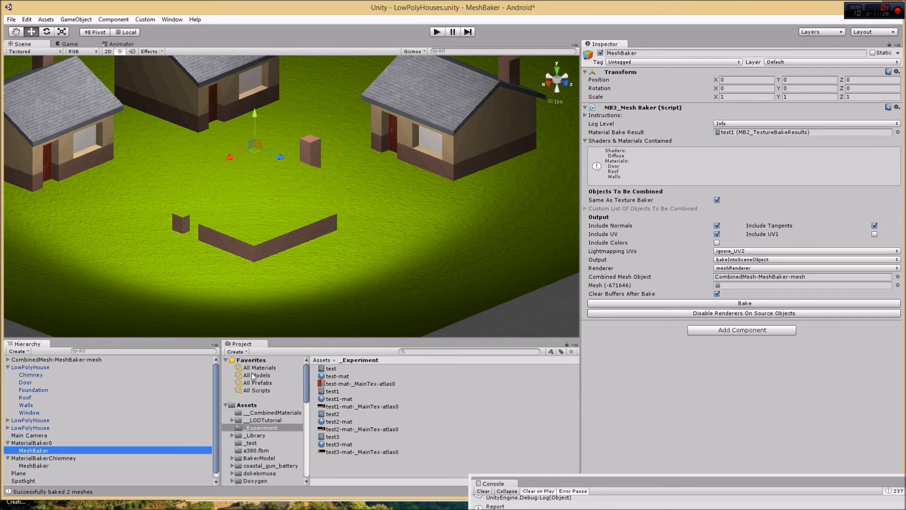
pyautogui.click(70, 360)
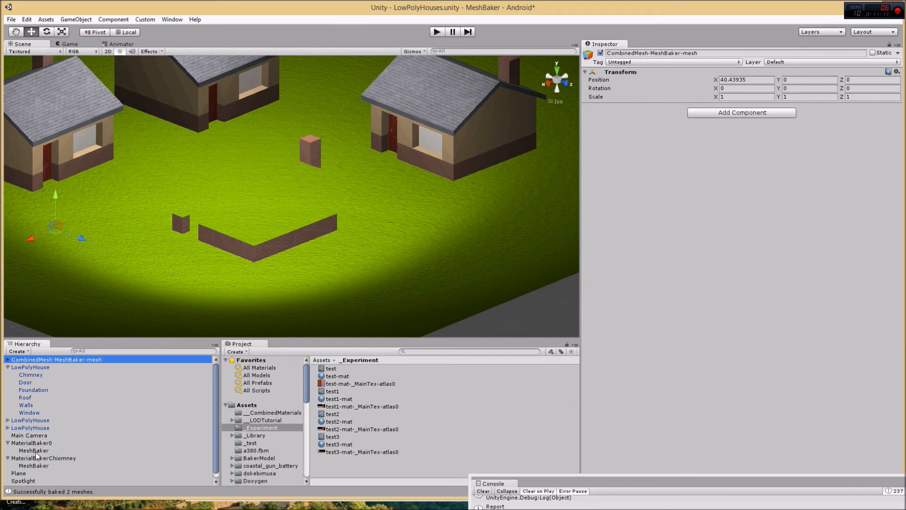
pyautogui.click(36, 465)
pyautogui.click(50, 360)
pyautogui.click(41, 465)
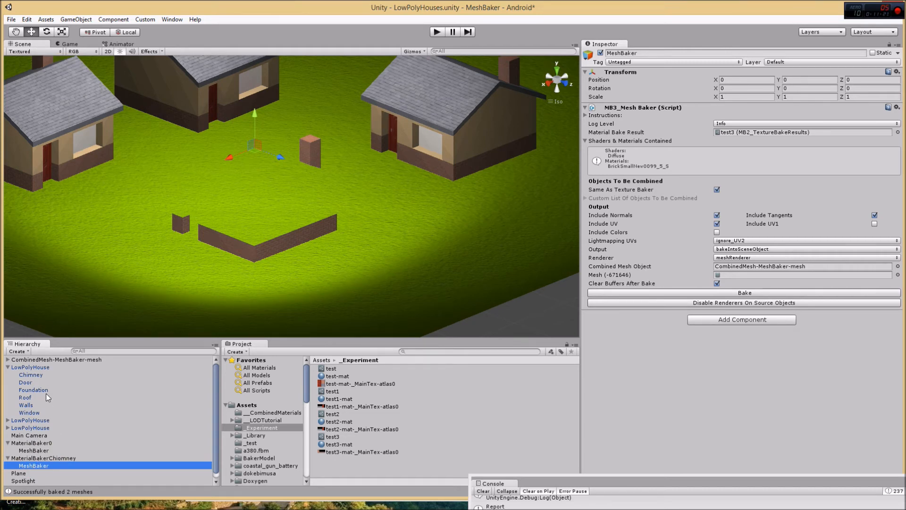
# Step: Create an empty GameObject at the root level of the scene hierarchy
pyautogui.click(76, 19)
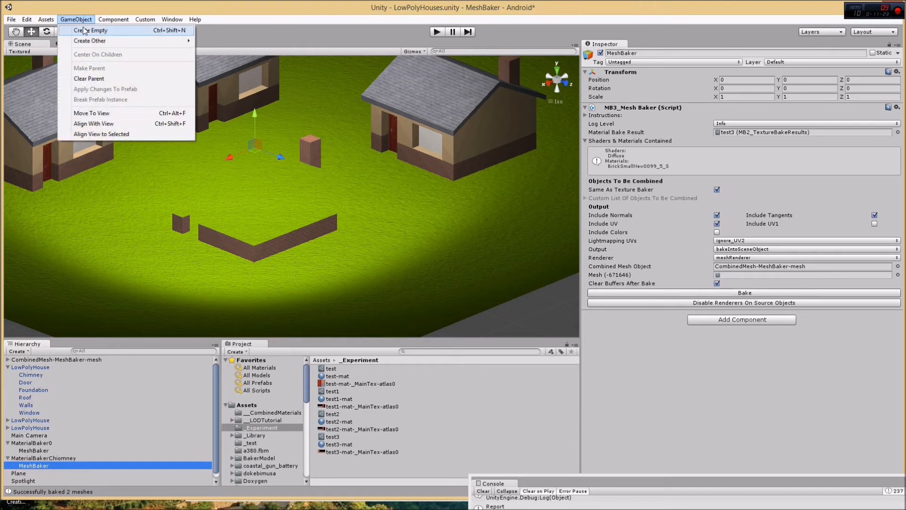
pyautogui.click(84, 30)
pyautogui.moveTo(37, 368); pyautogui.dragTo(47, 471)
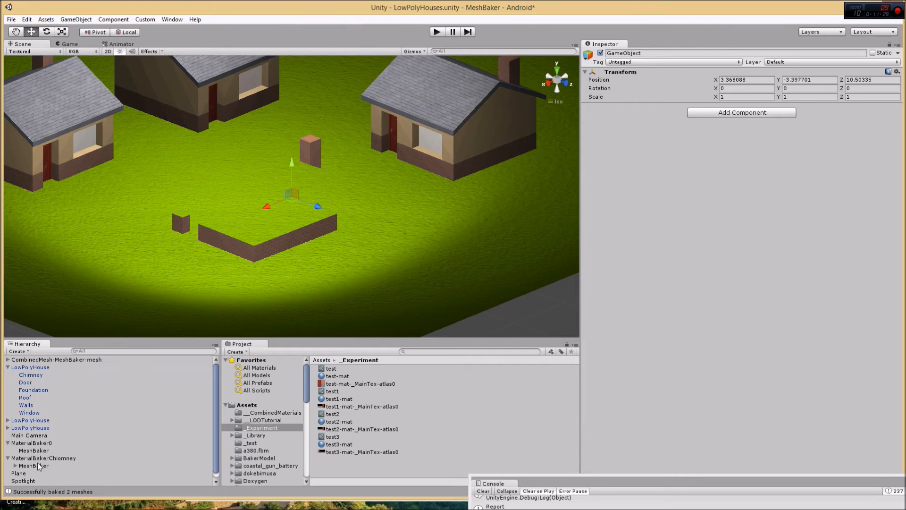
pyautogui.scroll(-1, 66, 457)
pyautogui.click(15, 460)
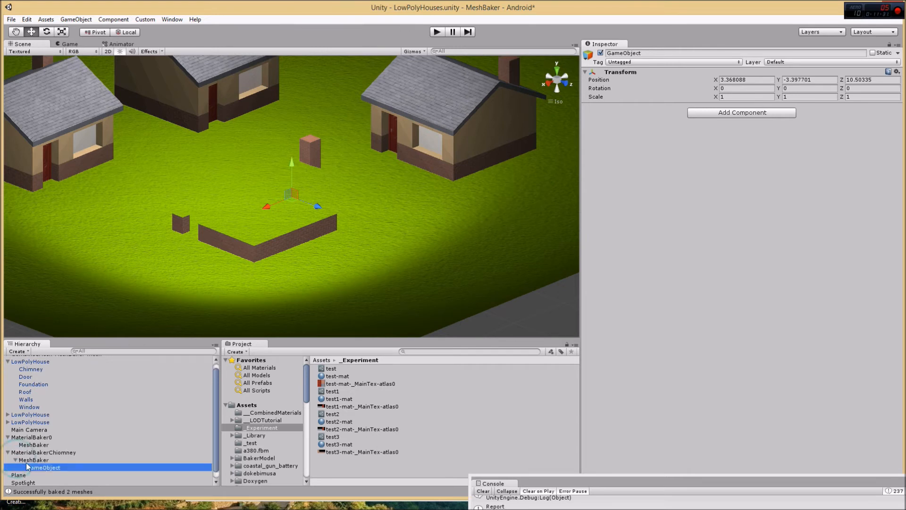
pyautogui.moveTo(41, 465); pyautogui.dragTo(64, 362)
# Step: Assign the empty GameObject as Combined Mesh Object on MaterialBakerChiomney's MeshBaker and bake its mesh
pyautogui.click(30, 473)
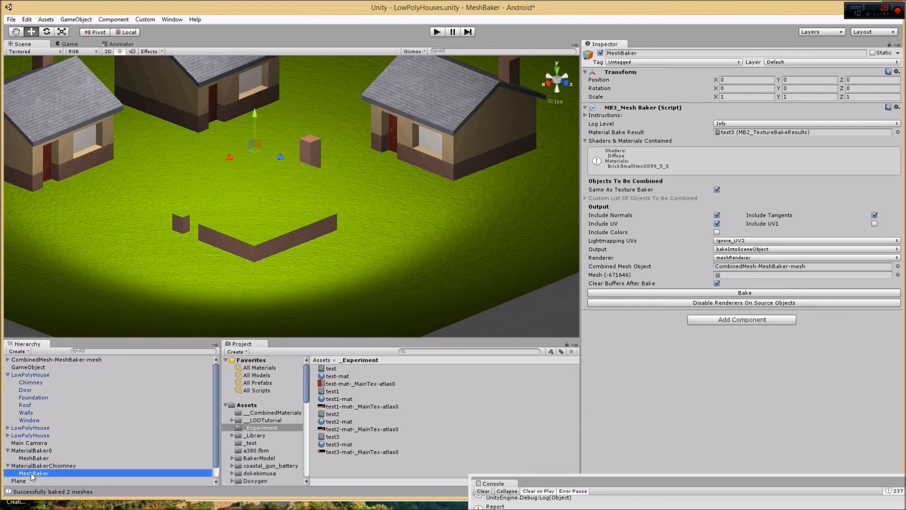
pyautogui.moveTo(36, 369); pyautogui.dragTo(797, 267)
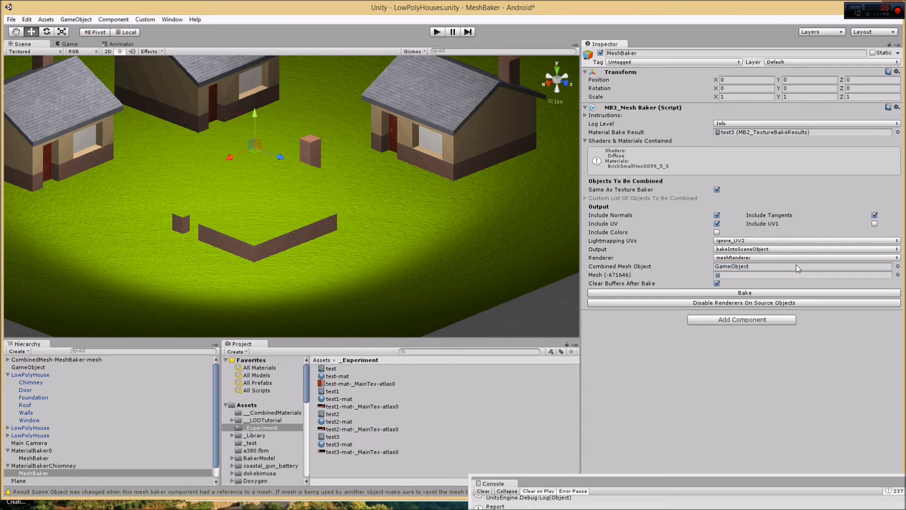
pyautogui.click(748, 293)
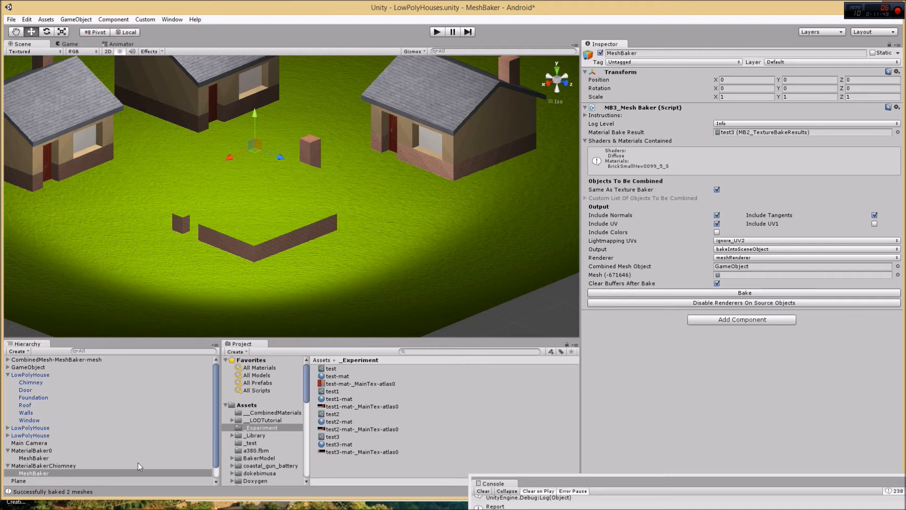
# Step: Rebake the mesh from MaterialBaker0's MeshBaker and move GameObject along the X axis to about 63.7
pyautogui.click(22, 458)
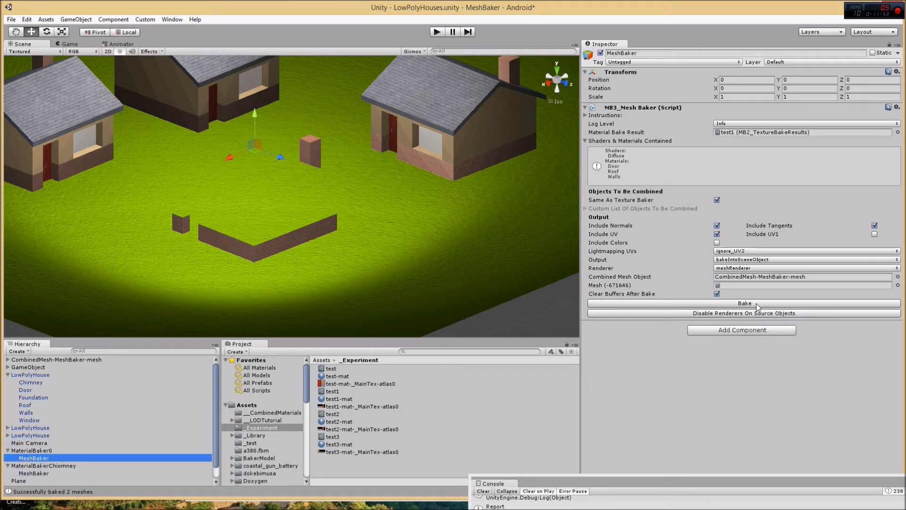
pyautogui.click(757, 302)
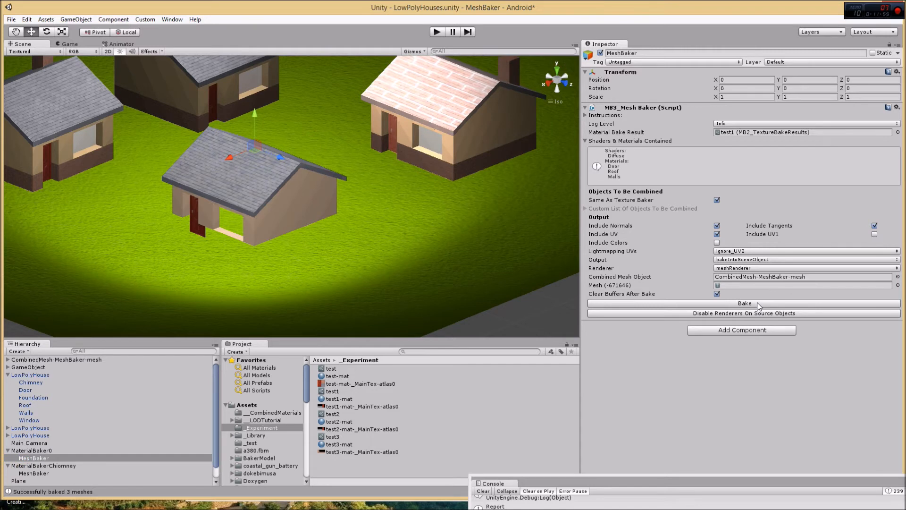
pyautogui.click(38, 367)
pyautogui.moveTo(267, 205); pyautogui.dragTo(2, 307)
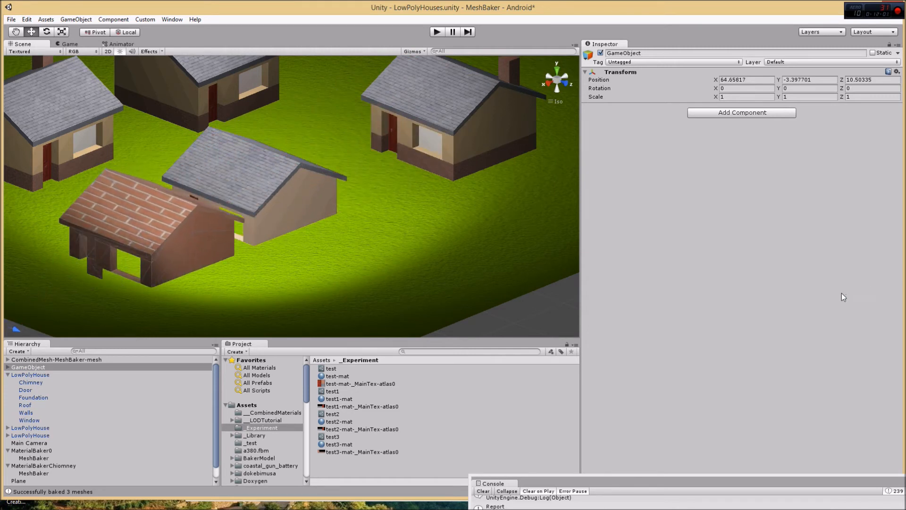
pyautogui.moveTo(841, 293); pyautogui.dragTo(856, 292)
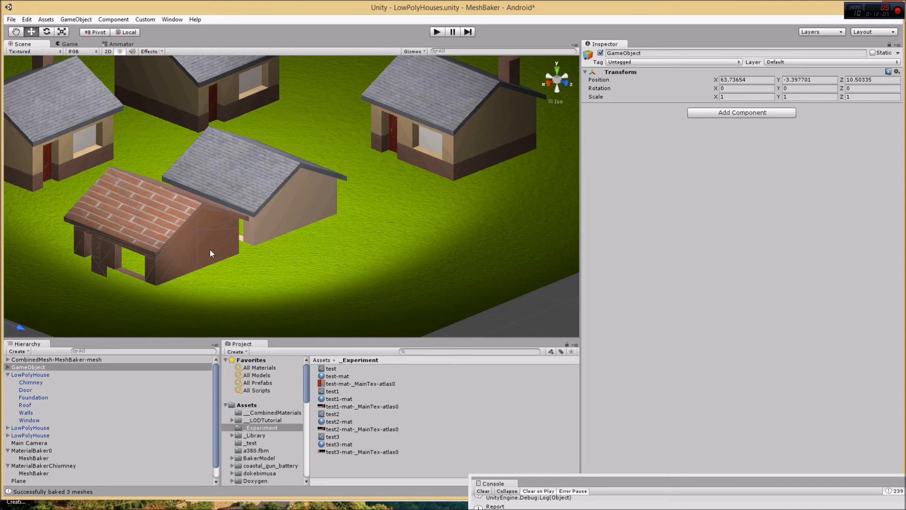
# Step: Inspect the child meshes of CombinedMesh-MeshBaker-mesh and GameObject, and the Mesh reference on MaterialBaker0's MeshBaker
pyautogui.click(7, 366)
pyautogui.click(8, 360)
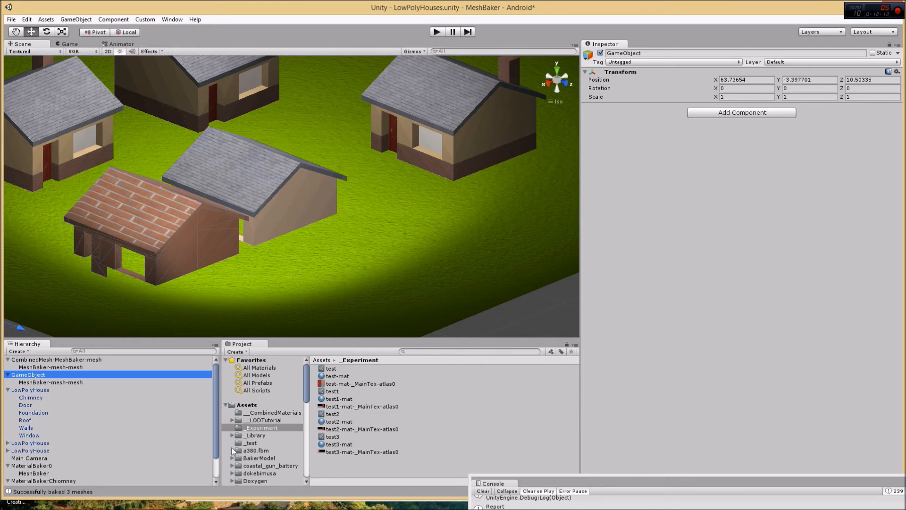
pyautogui.moveTo(214, 446); pyautogui.dragTo(216, 465)
pyautogui.click(44, 445)
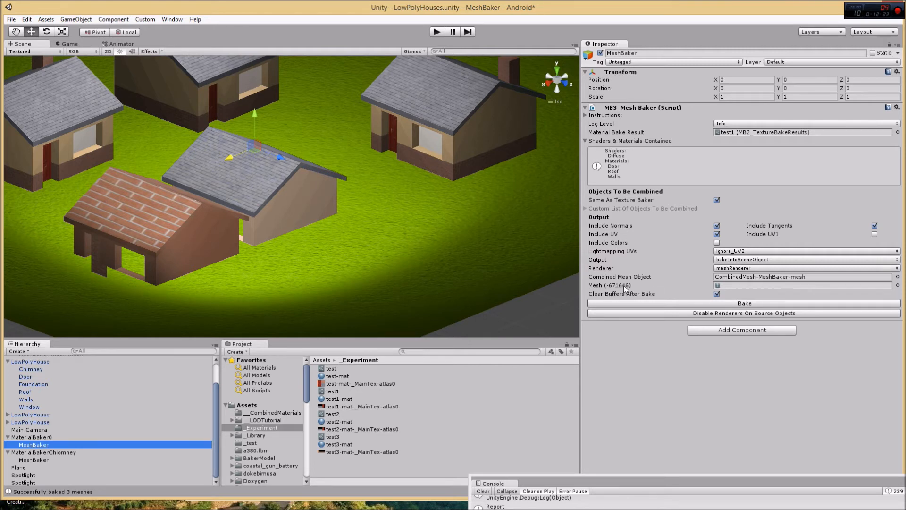
# Step: Clear the Mesh reference on MaterialBakerChiomney's MeshBaker by setting it to None
pyautogui.click(38, 460)
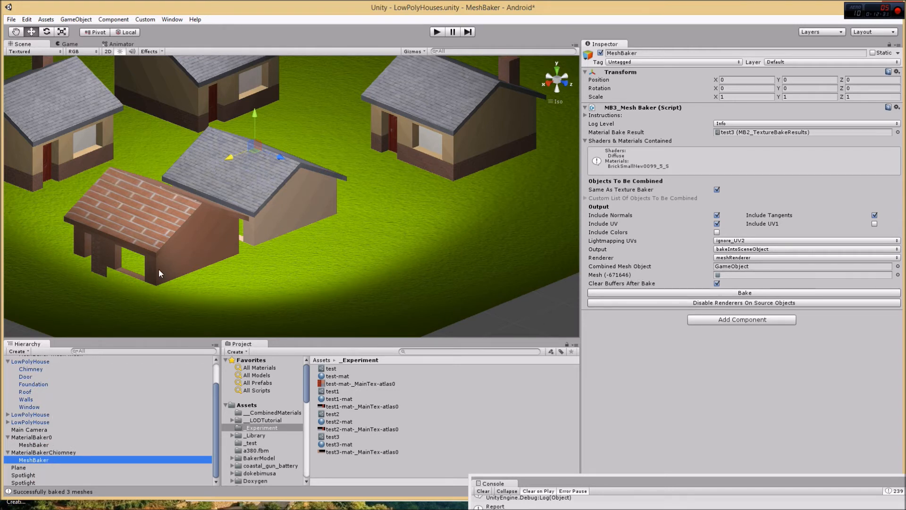
pyautogui.click(898, 275)
pyautogui.click(108, 96)
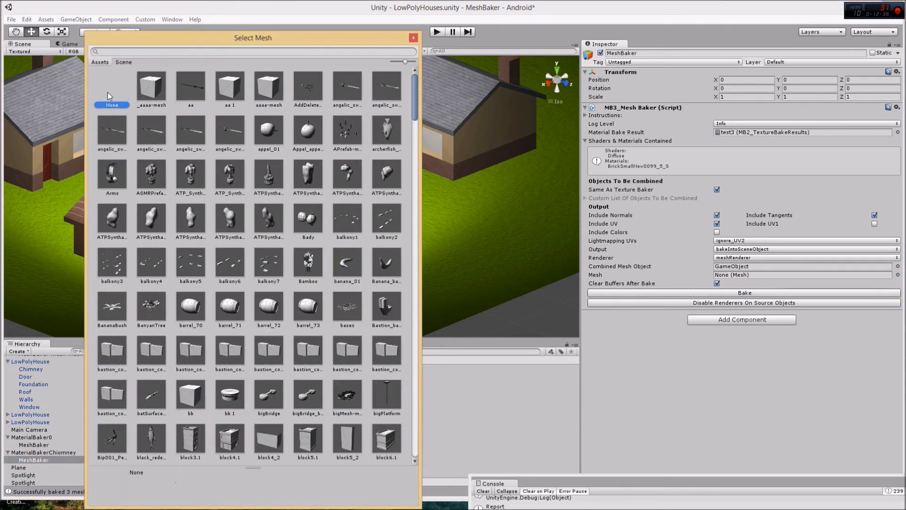
pyautogui.click(413, 38)
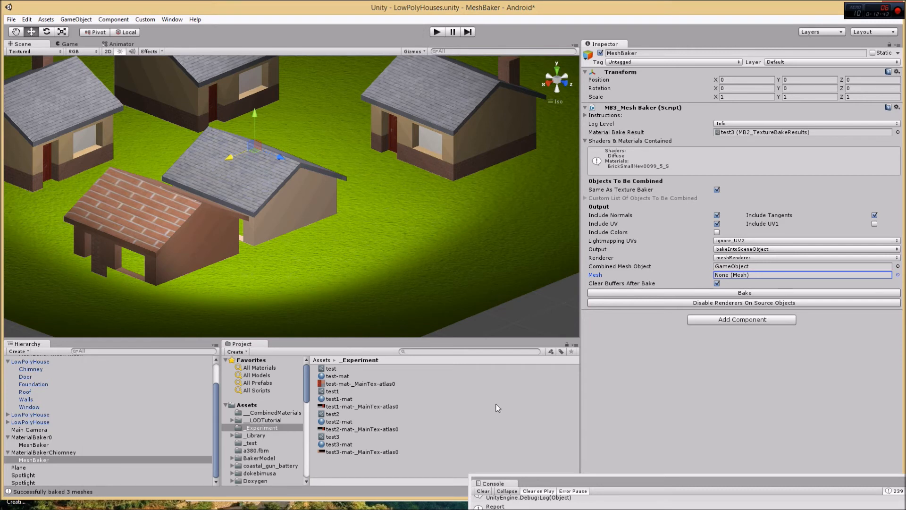
# Step: Bake MaterialBakerChiomney's MeshBaker into GameObject, then move GameObject along the X axis to about 43.8 to line up with the house
pyautogui.click(731, 292)
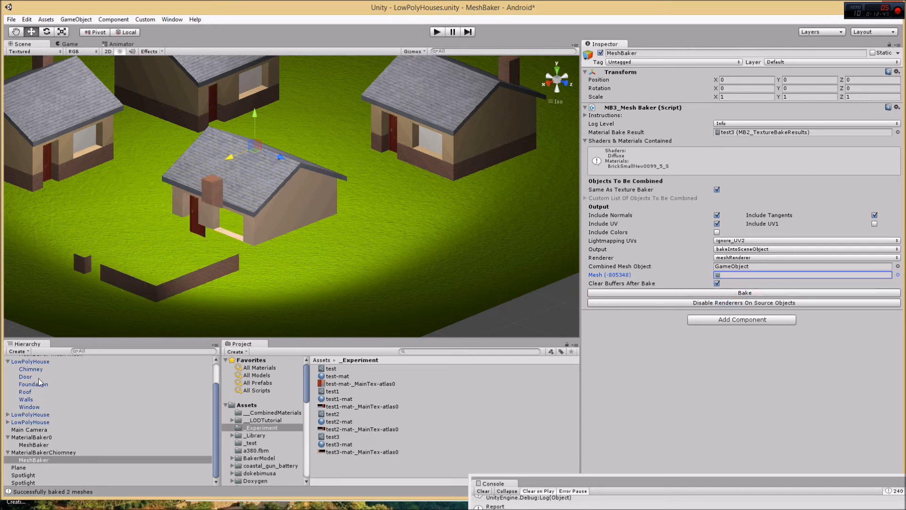
pyautogui.moveTo(213, 440); pyautogui.dragTo(214, 416)
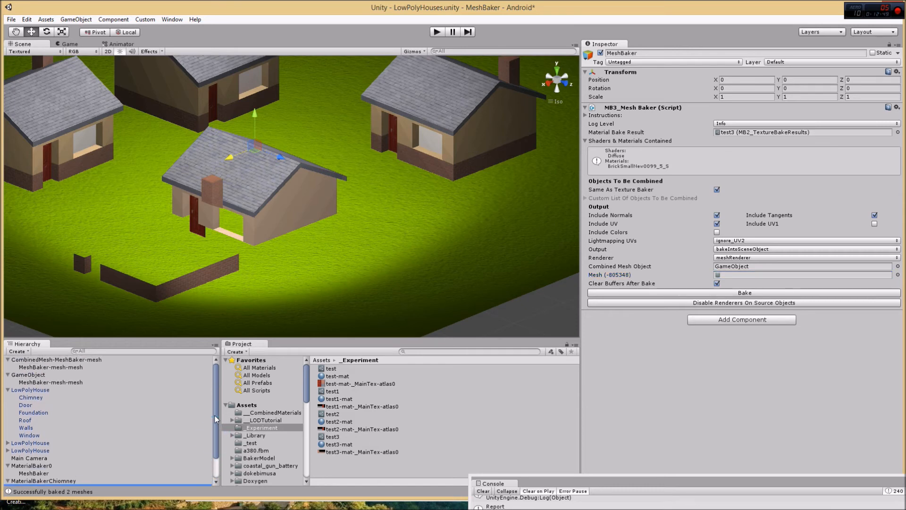
pyautogui.click(39, 374)
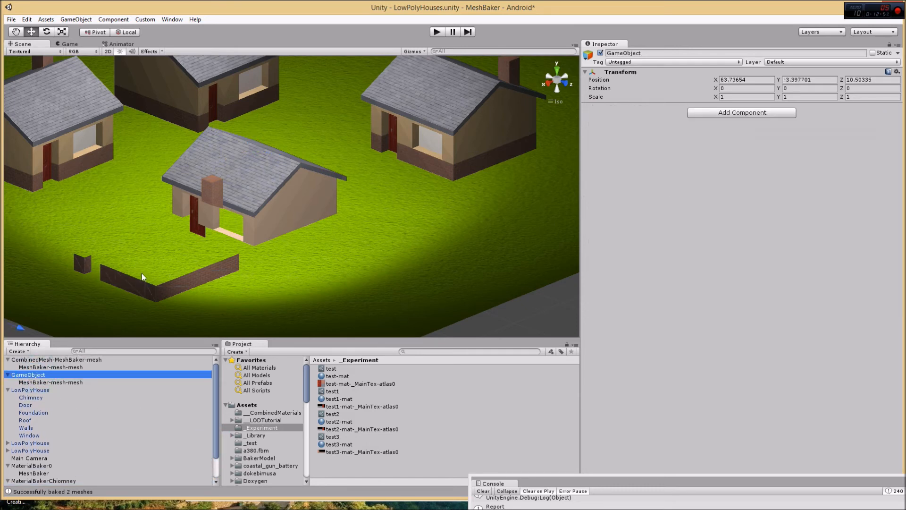
pyautogui.scroll(-3, 141, 273)
pyautogui.moveTo(49, 294); pyautogui.dragTo(124, 284)
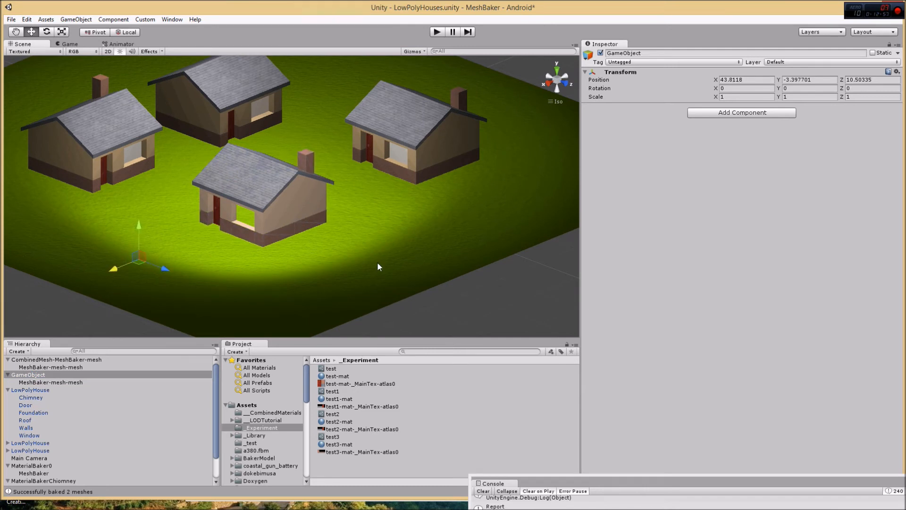
pyautogui.scroll(10, 344, 264)
pyautogui.moveTo(293, 187); pyautogui.dragTo(332, 245, button='middle')
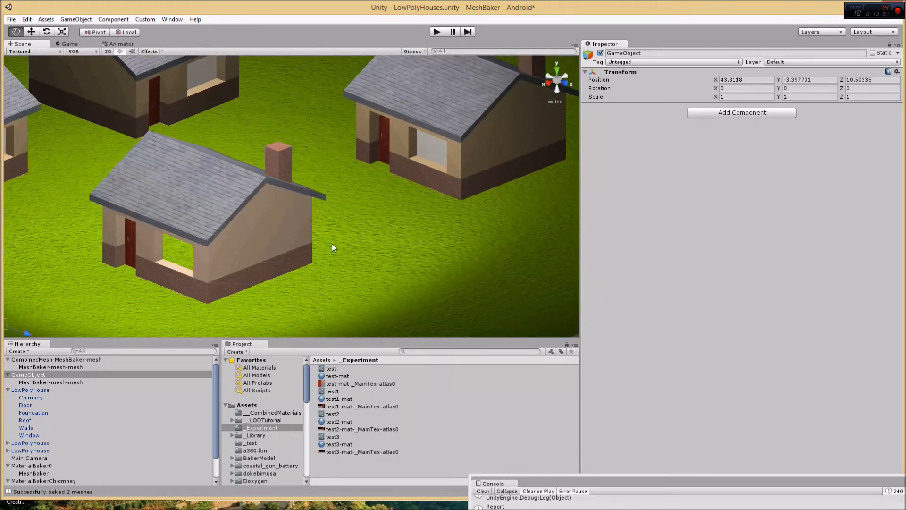
pyautogui.scroll(2, 329, 254)
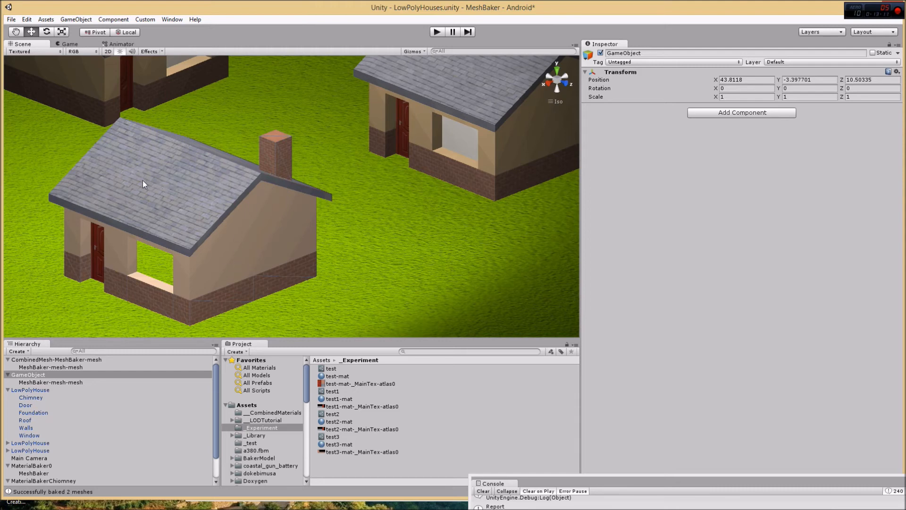
pyautogui.scroll(-5, 276, 276)
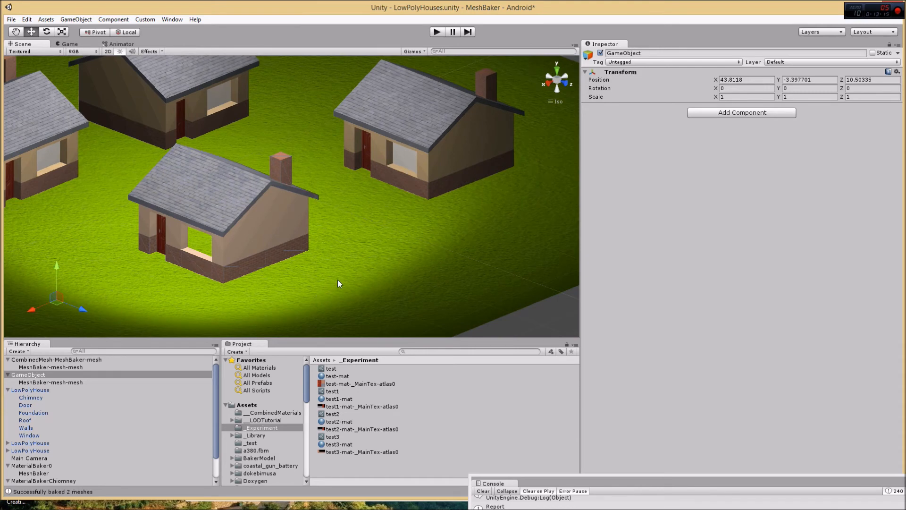
# Step: Switch to PossibleSolutions.rtf in WordPad and review the three tiling solutions, ending on Map Tile Objects To Their Own Submesh, then return to Unity
pyautogui.click(787, 486)
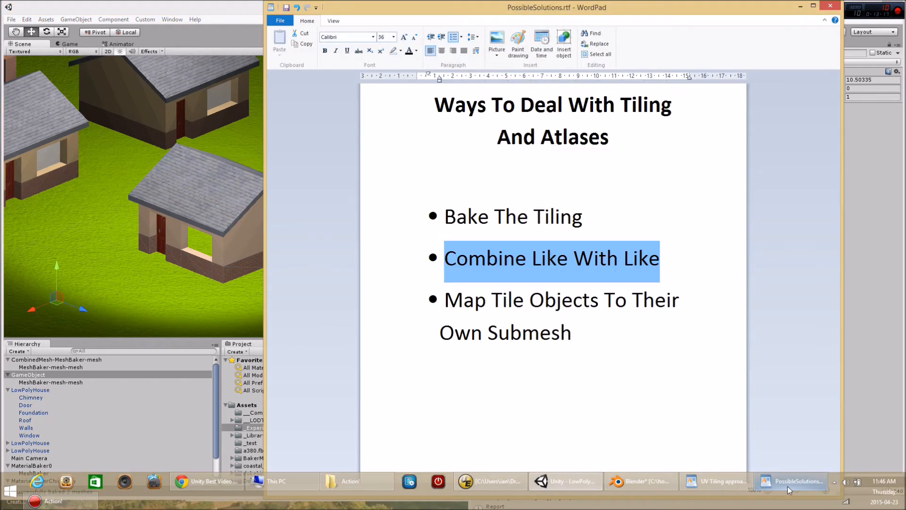
pyautogui.moveTo(450, 217); pyautogui.dragTo(532, 218)
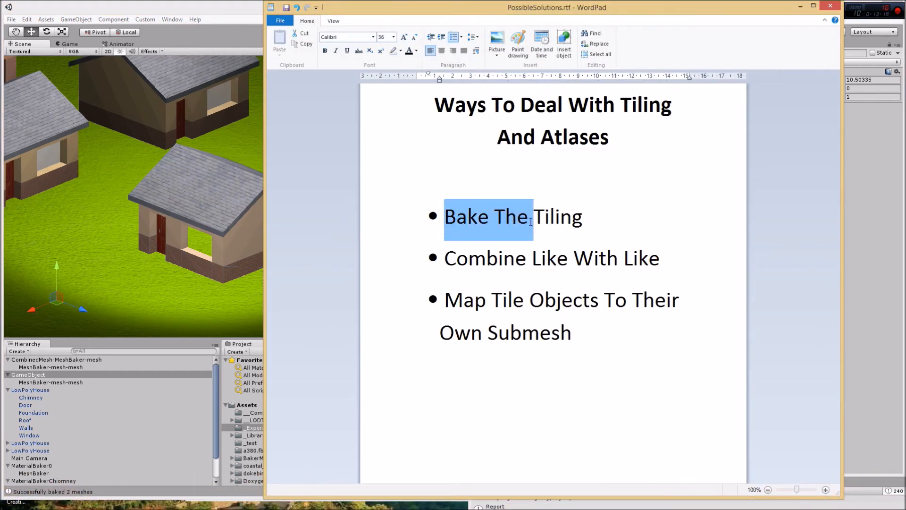
pyautogui.moveTo(445, 257); pyautogui.dragTo(645, 257)
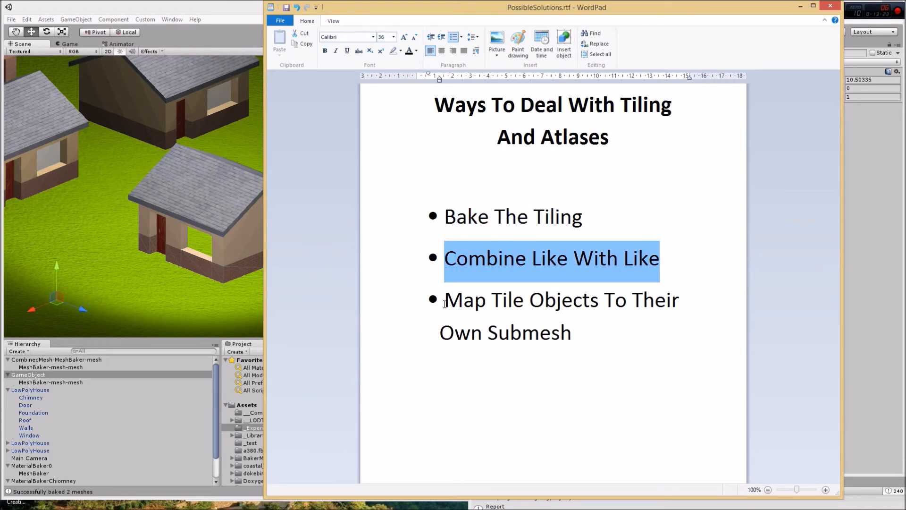
pyautogui.moveTo(434, 300); pyautogui.dragTo(540, 307)
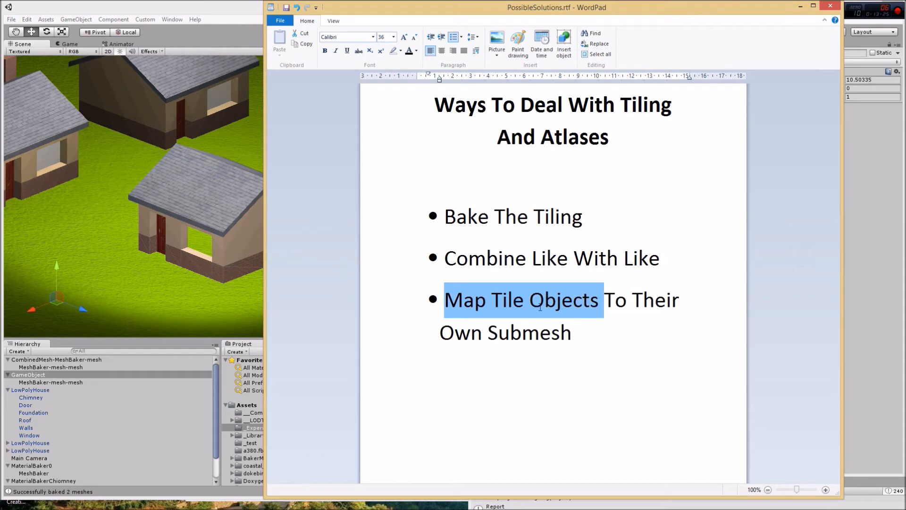
pyautogui.moveTo(608, 302); pyautogui.dragTo(619, 323)
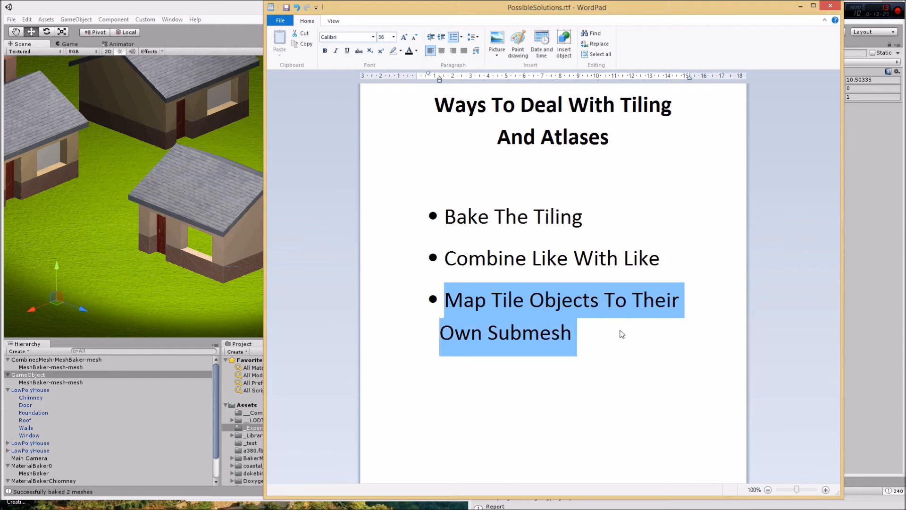
pyautogui.click(253, 13)
# Step: Delete MaterialBakerChiomney and its MeshBaker child from the scene hierarchy
pyautogui.scroll(-5, 355, 127)
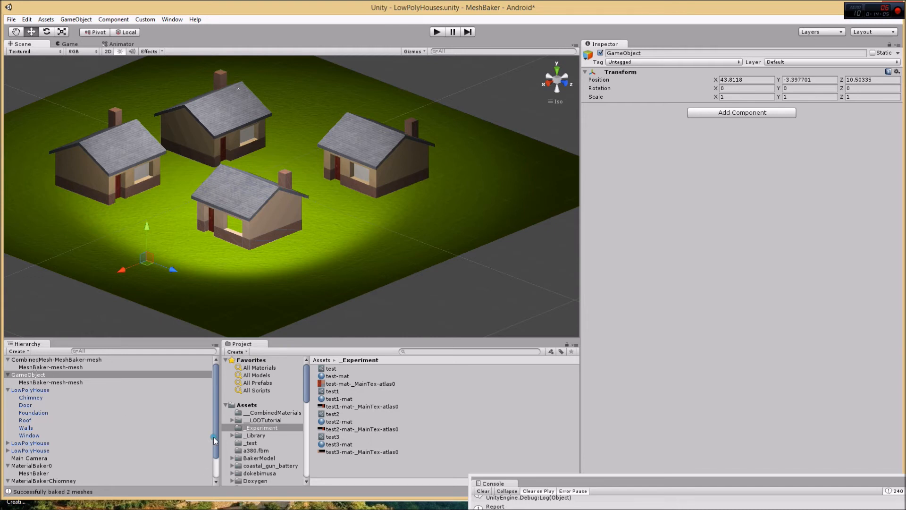
pyautogui.moveTo(215, 438); pyautogui.dragTo(208, 460)
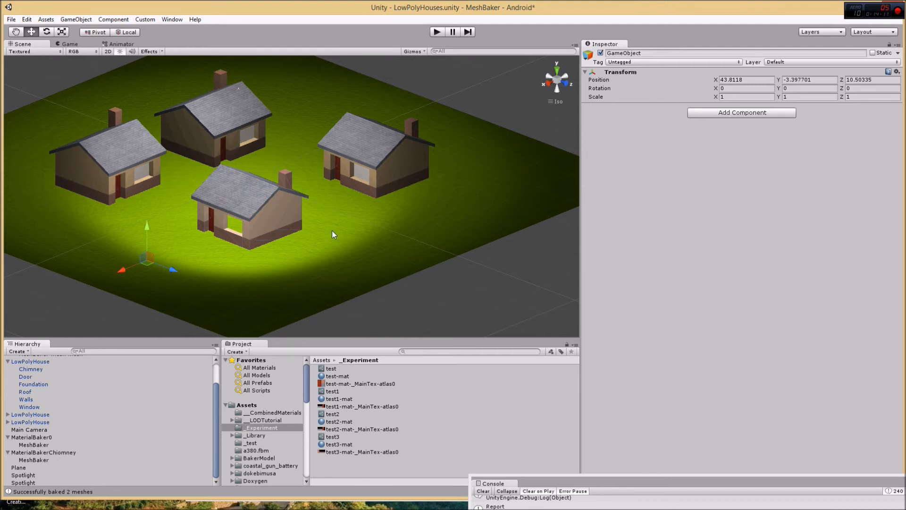
pyautogui.click(38, 451)
pyautogui.rightClick(38, 451)
pyautogui.click(62, 431)
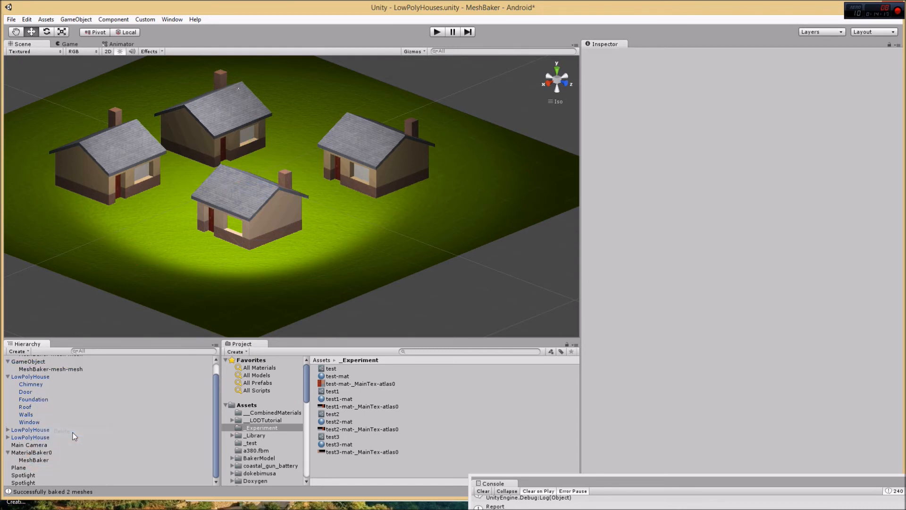
pyautogui.moveTo(217, 454); pyautogui.dragTo(218, 436)
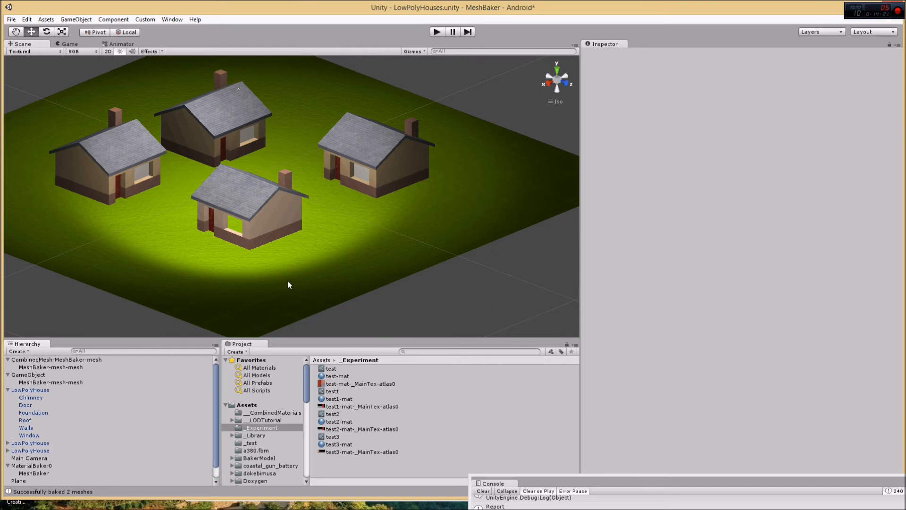
# Step: Recheck the submesh option in the WordPad notes and delete GameObject with its child mesh from the Unity scene
pyautogui.click(786, 486)
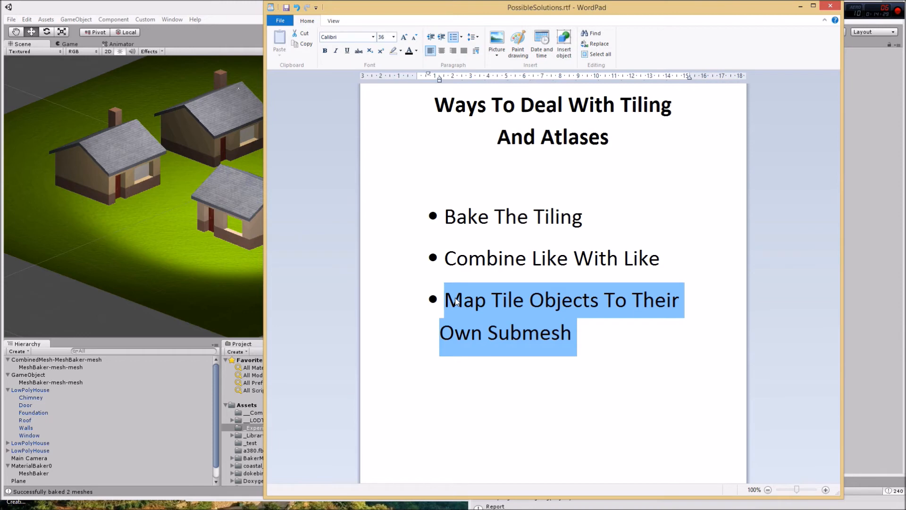
pyautogui.click(802, 6)
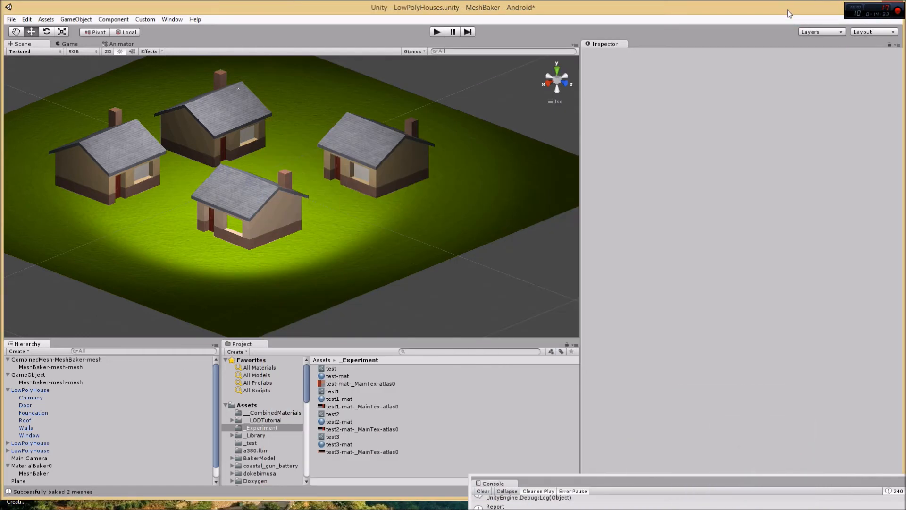
pyautogui.click(28, 374)
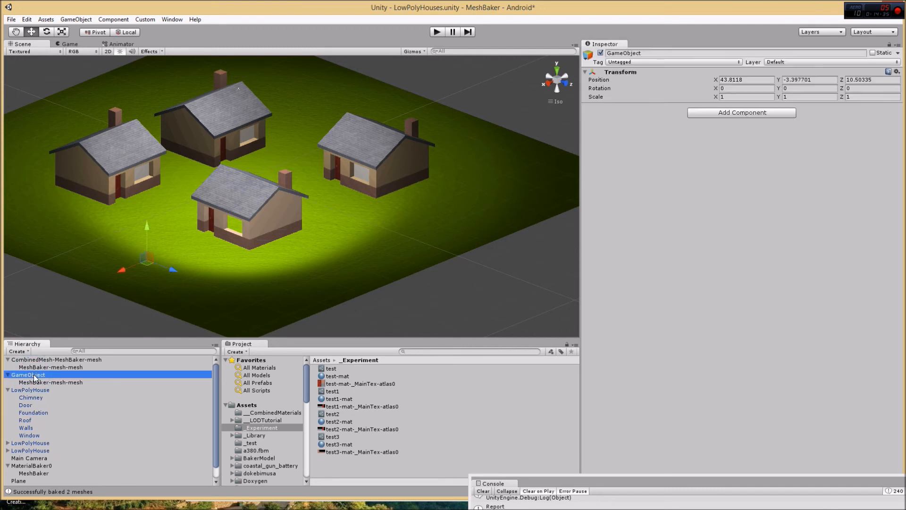
pyautogui.rightClick(33, 375)
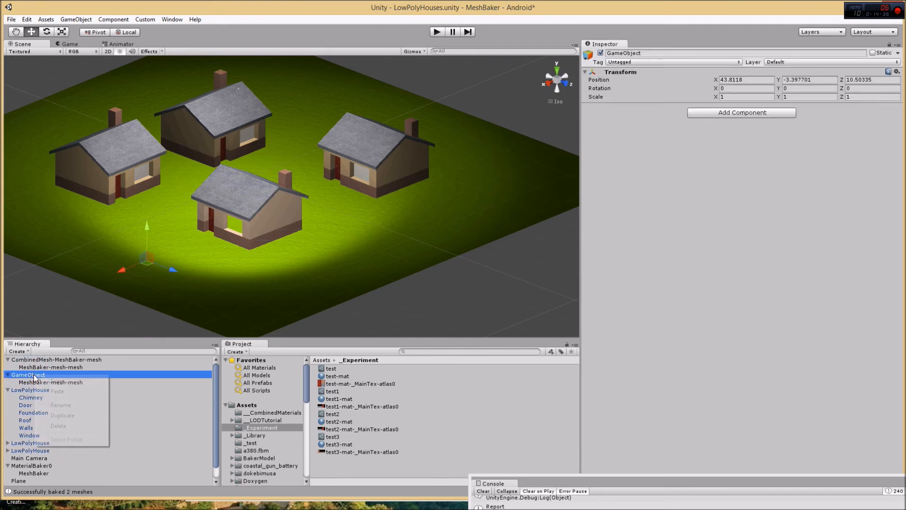
pyautogui.click(69, 426)
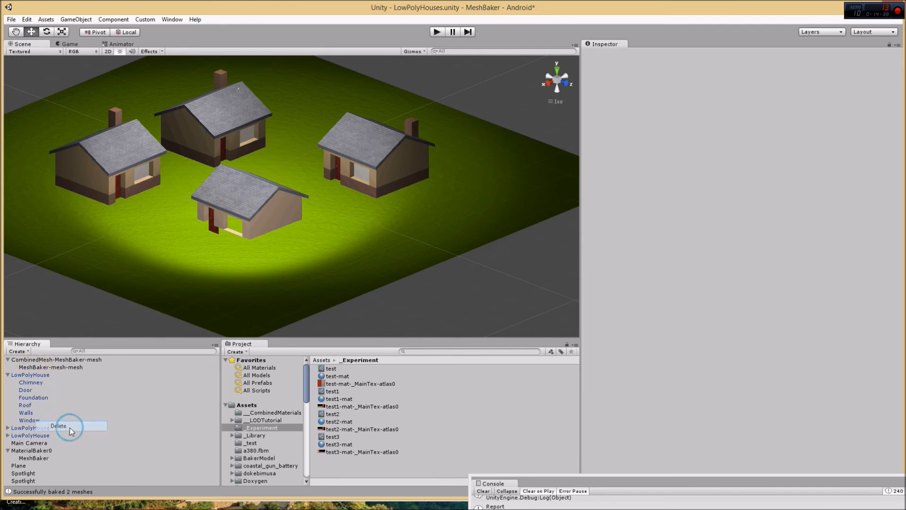
# Step: Set MaterialBaker0's Objects To Be Combined size to 5 and assign Chimney to Element 3 and Foundation to Element 4
pyautogui.click(39, 450)
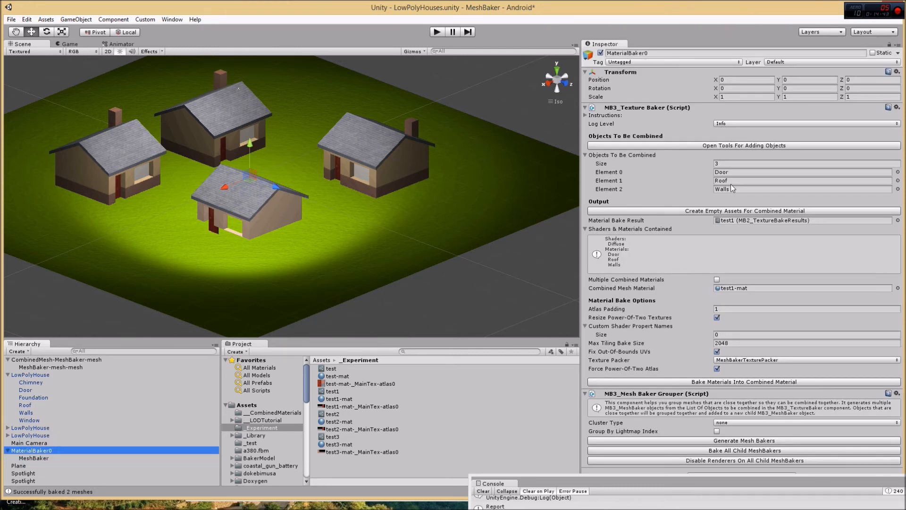
pyautogui.click(716, 164)
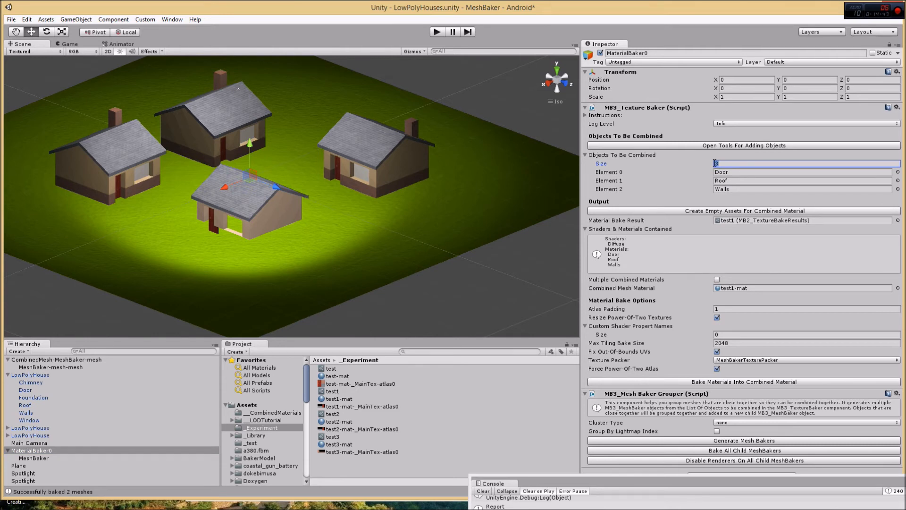
pyautogui.write('5')
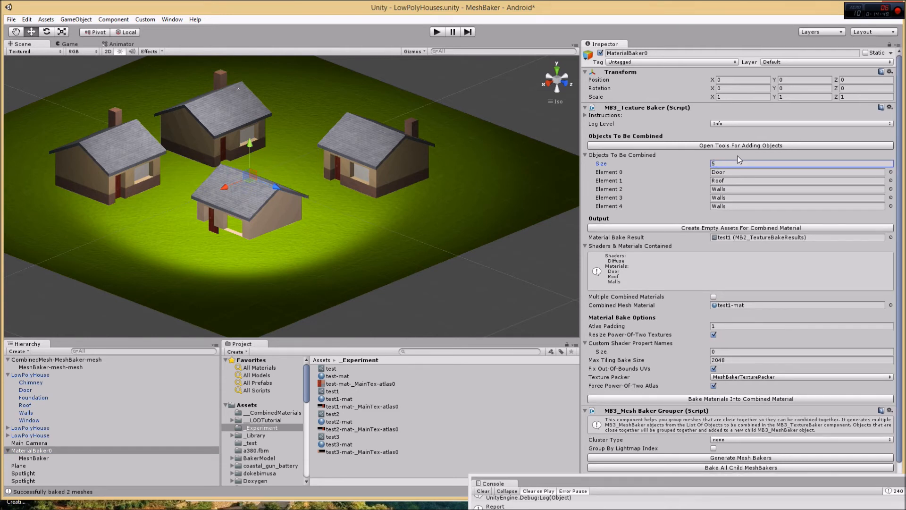
pyautogui.moveTo(35, 384); pyautogui.dragTo(763, 197)
pyautogui.moveTo(41, 395); pyautogui.dragTo(740, 208)
# Step: Enable Multiple Combined Materials on MaterialBaker0 and build the source-to-combined mapping from the objects to be combined
pyautogui.click(715, 296)
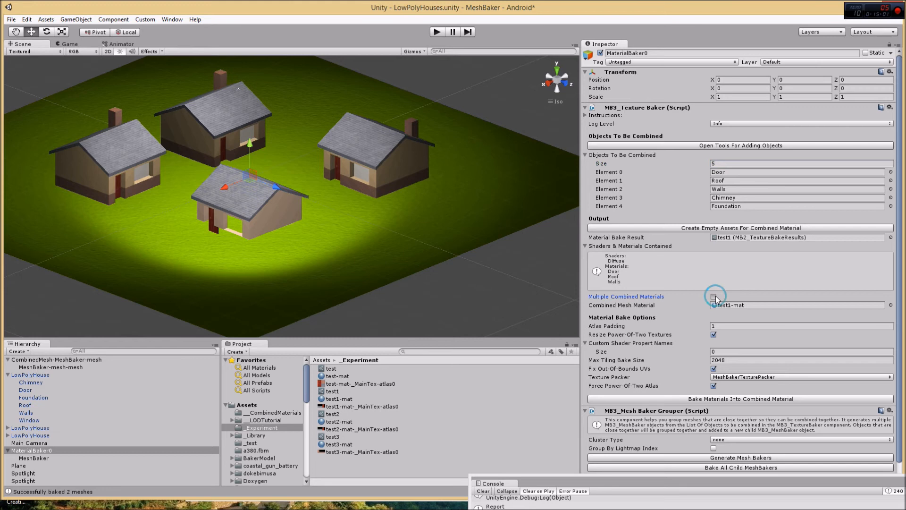
pyautogui.scroll(-3, 900, 293)
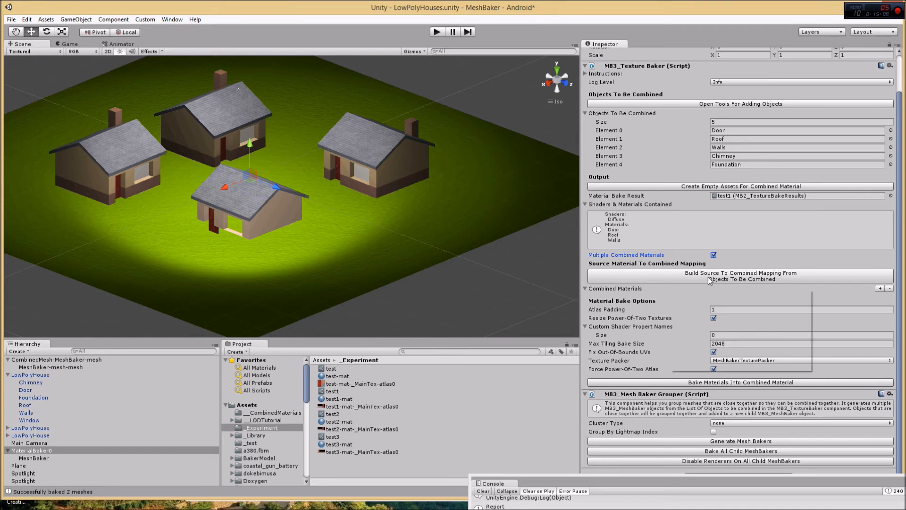
pyautogui.click(669, 277)
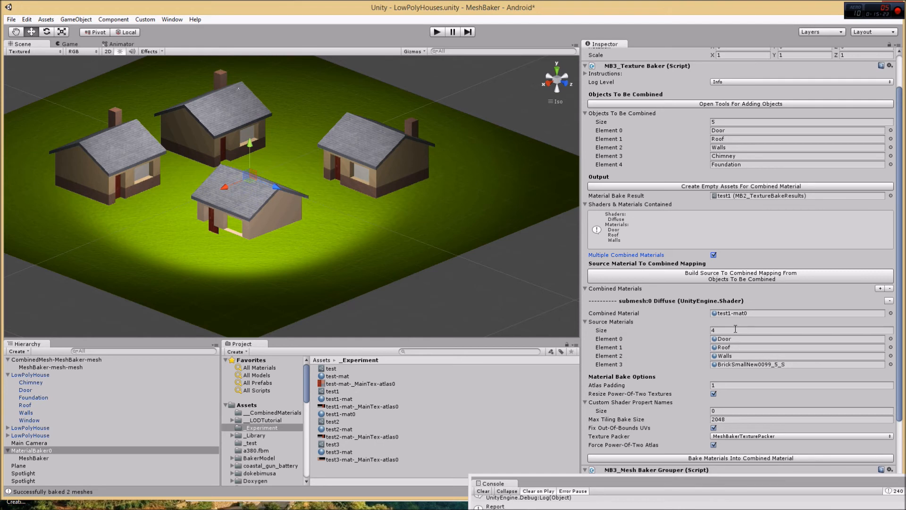
pyautogui.scroll(-3, 645, 288)
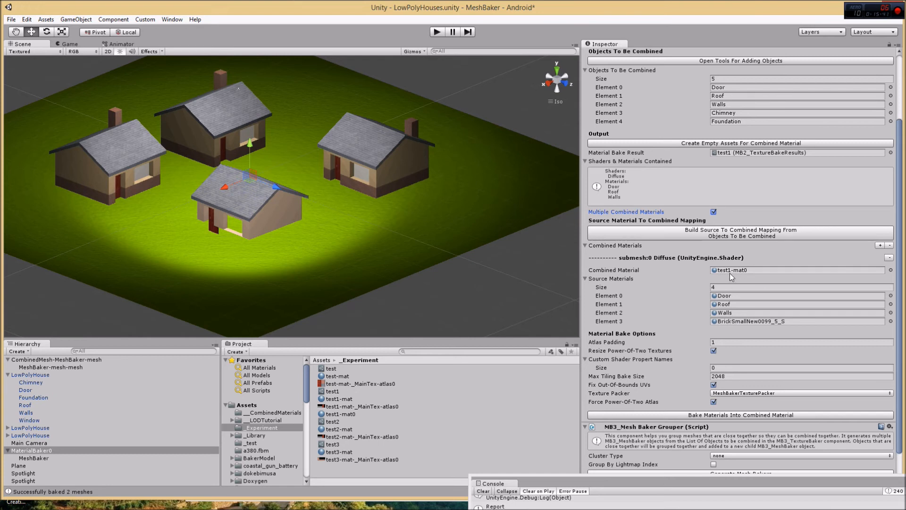
# Step: Add a second combined material entry to MaterialBaker0, duplicate test1-mat0, and assign the copy as submesh:1's Combined Material
pyautogui.click(880, 246)
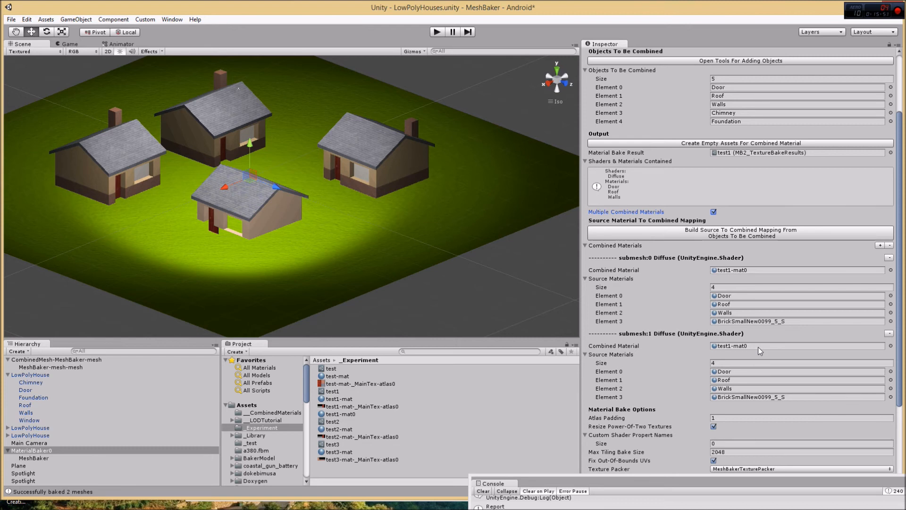
pyautogui.click(343, 415)
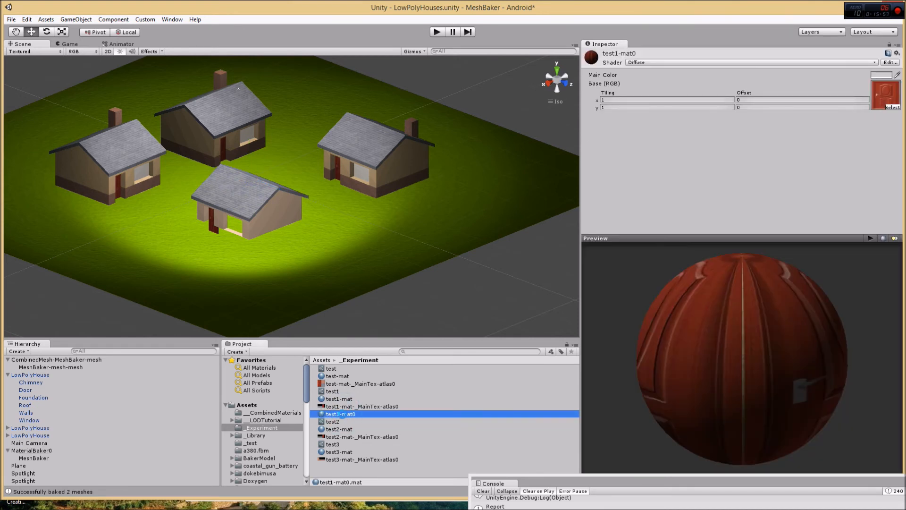
pyautogui.hotkey('ctrl', 'd')
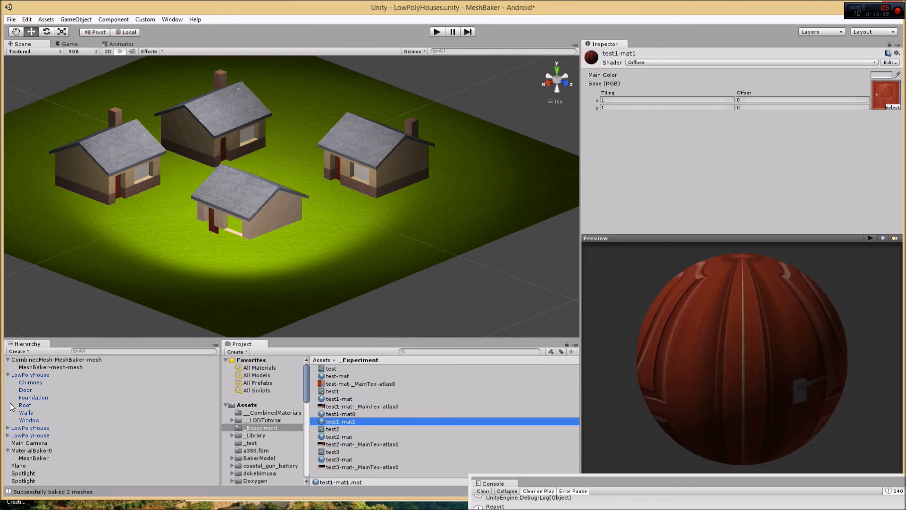
pyautogui.click(40, 450)
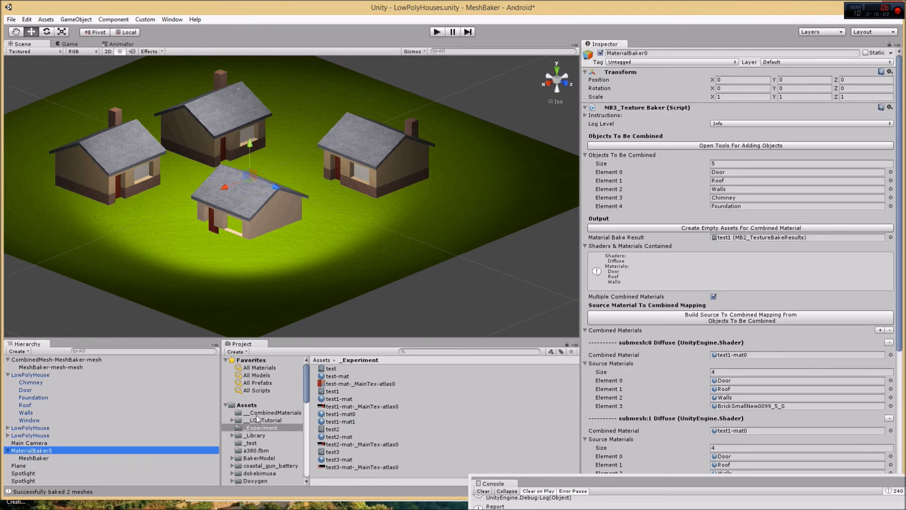
pyautogui.moveTo(343, 423); pyautogui.dragTo(729, 431)
pyautogui.scroll(-5, 895, 346)
pyautogui.scroll(-2, 827, 369)
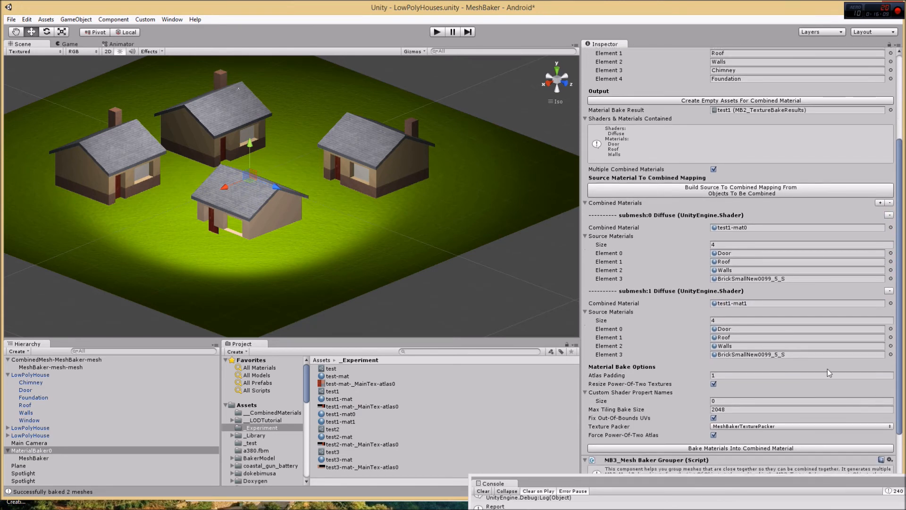
# Step: Set submesh:1's Source Materials size to 1 with BrickSmallNew0099_5_S as Element 0, and remove that brick material from submesh:0
pyautogui.click(729, 343)
pyautogui.click(728, 338)
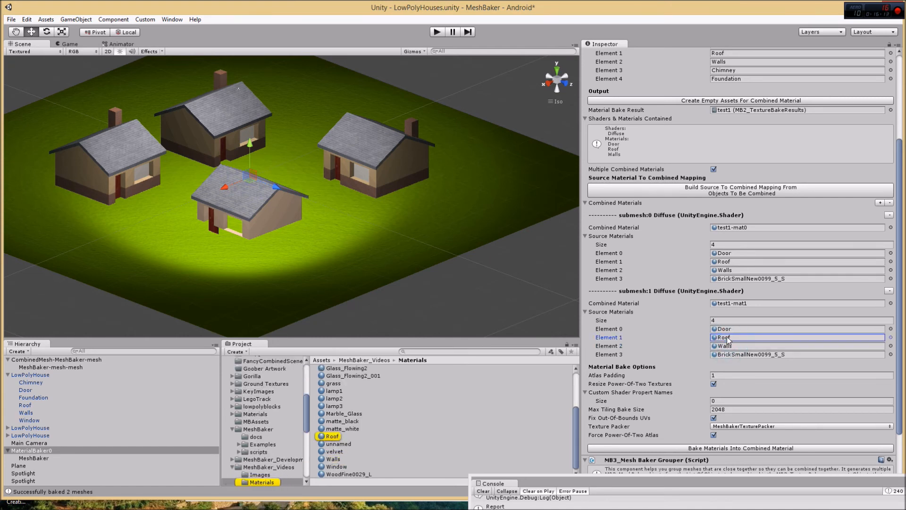
pyautogui.click(733, 346)
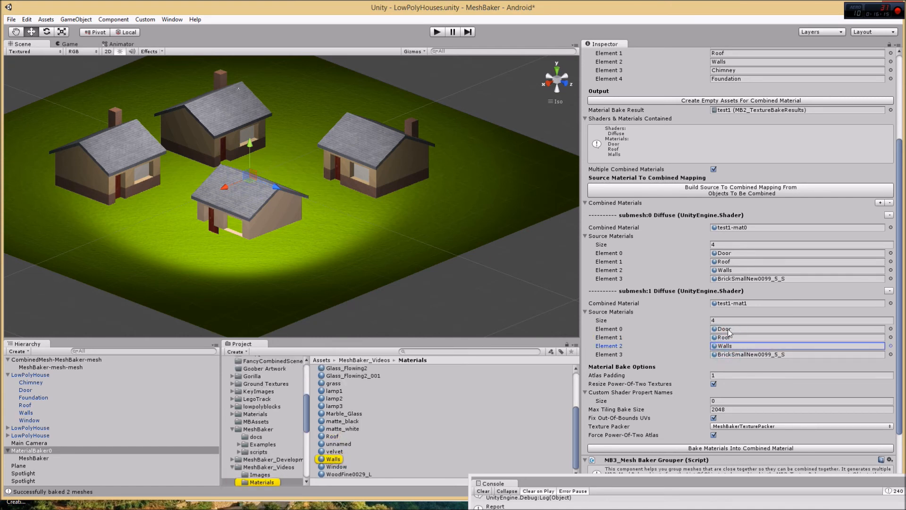
pyautogui.moveTo(729, 319); pyautogui.dragTo(707, 316)
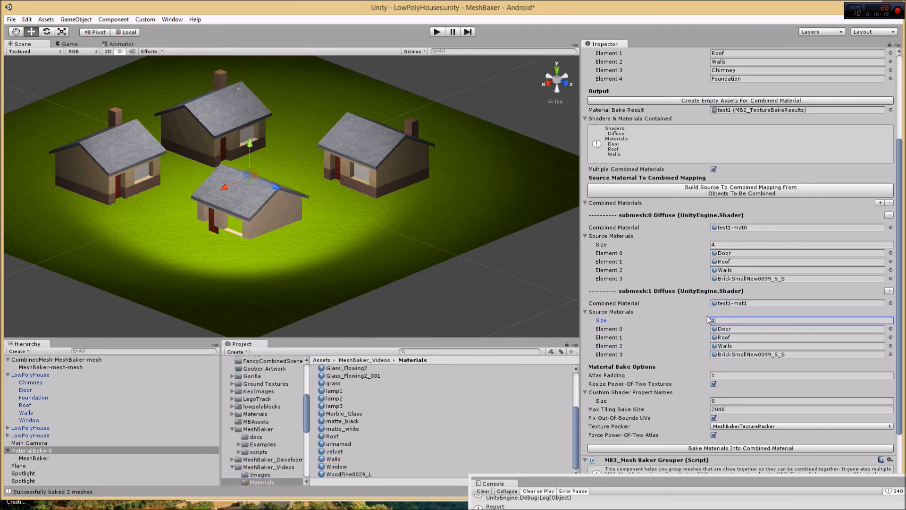
pyautogui.press('Return')
pyautogui.click(747, 278)
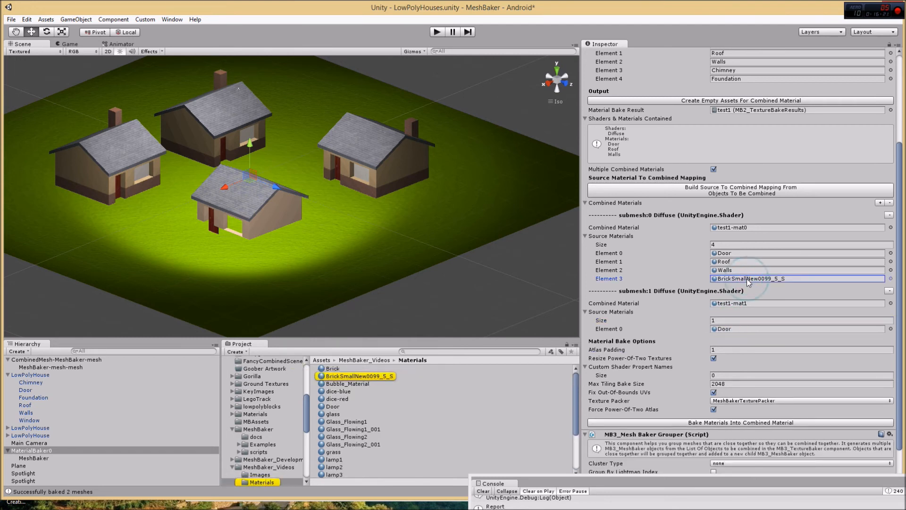
pyautogui.moveTo(375, 377); pyautogui.dragTo(737, 333)
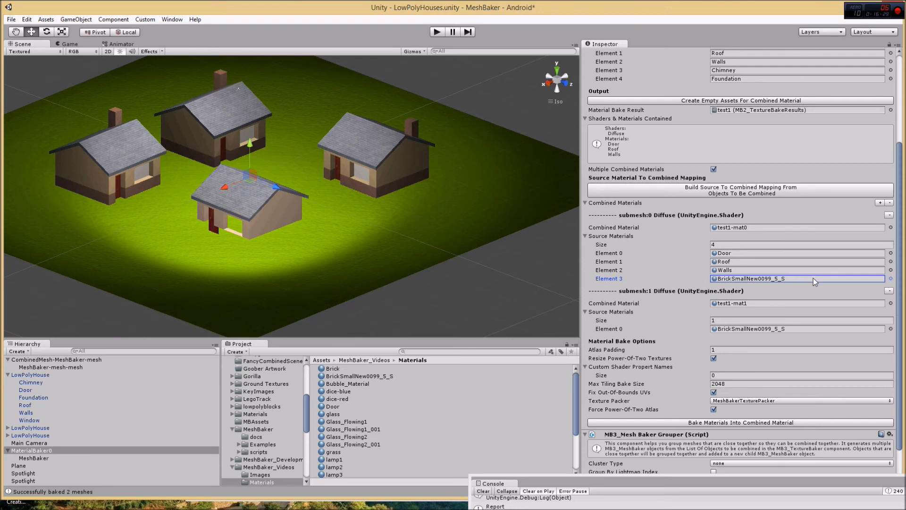
pyautogui.press('Delete')
pyautogui.press('Delete')
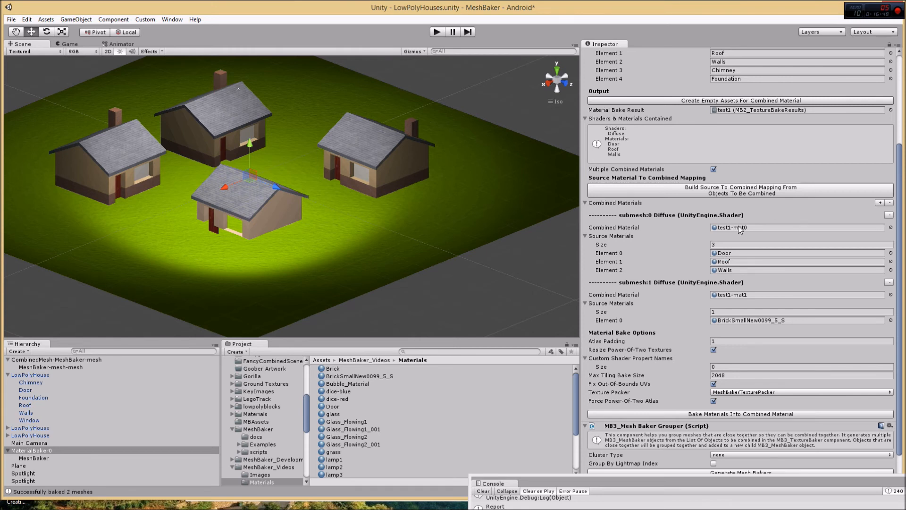
# Step: Bake MaterialBaker0's materials into the combined materials, bake the mesh with MeshBaker, and inspect the brick parts of the combined house
pyautogui.click(742, 415)
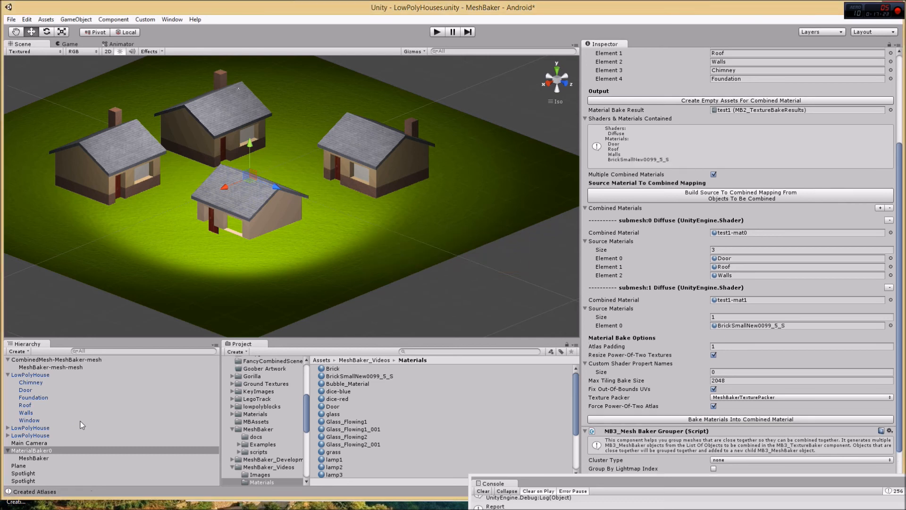
pyautogui.click(44, 456)
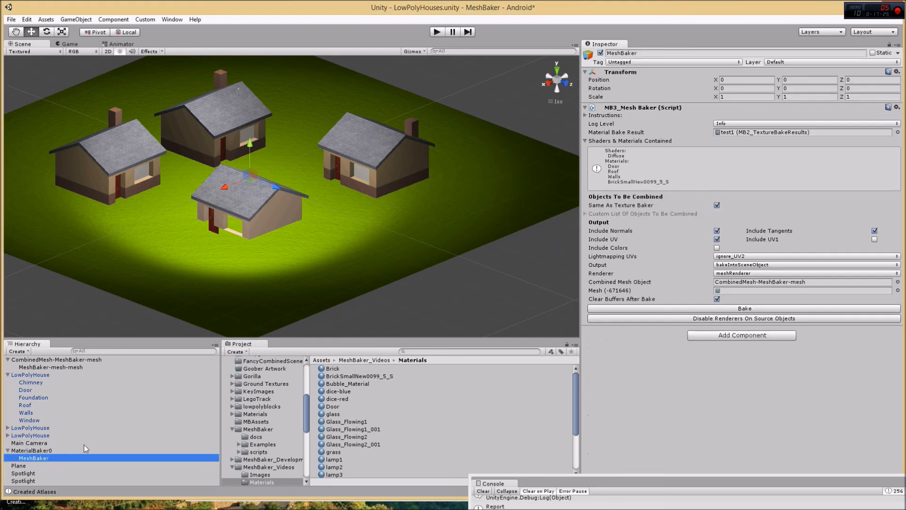
pyautogui.click(694, 307)
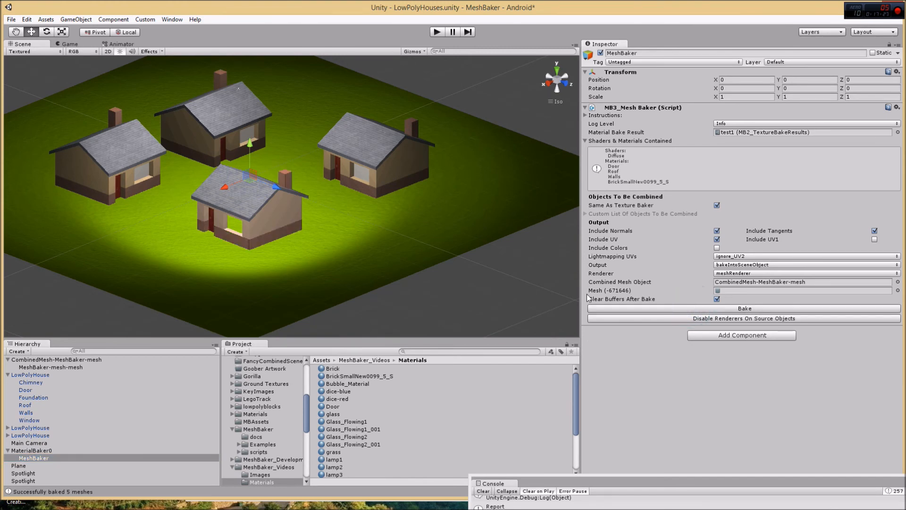
pyautogui.scroll(10, 356, 258)
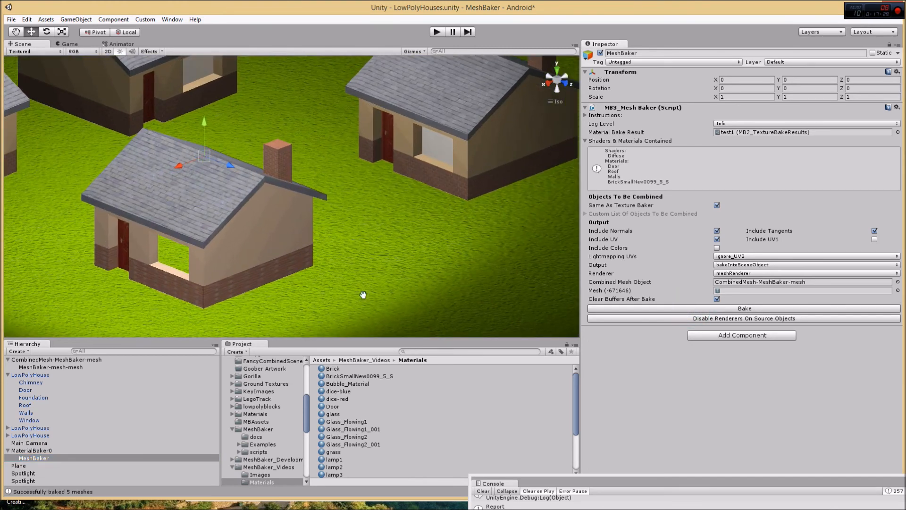
pyautogui.moveTo(296, 328); pyautogui.dragTo(388, 281, button='middle')
pyautogui.scroll(4, 388, 281)
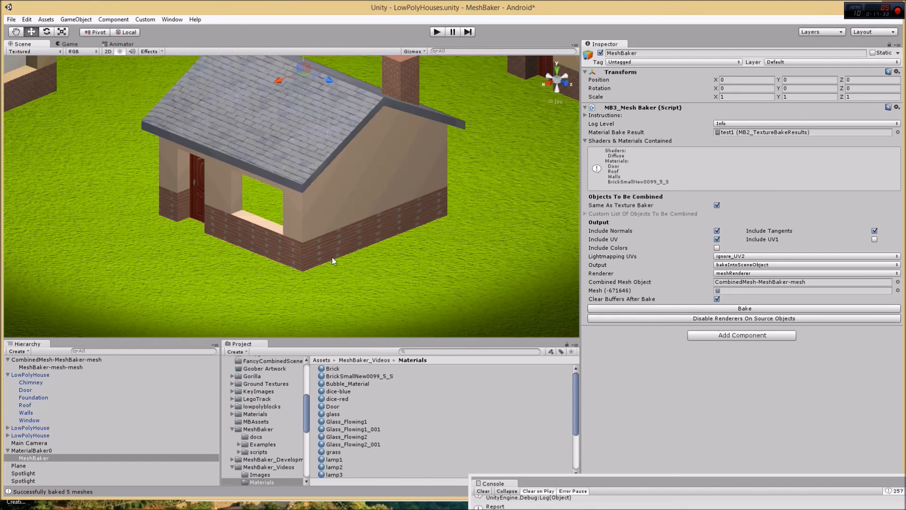
pyautogui.scroll(-3, 333, 257)
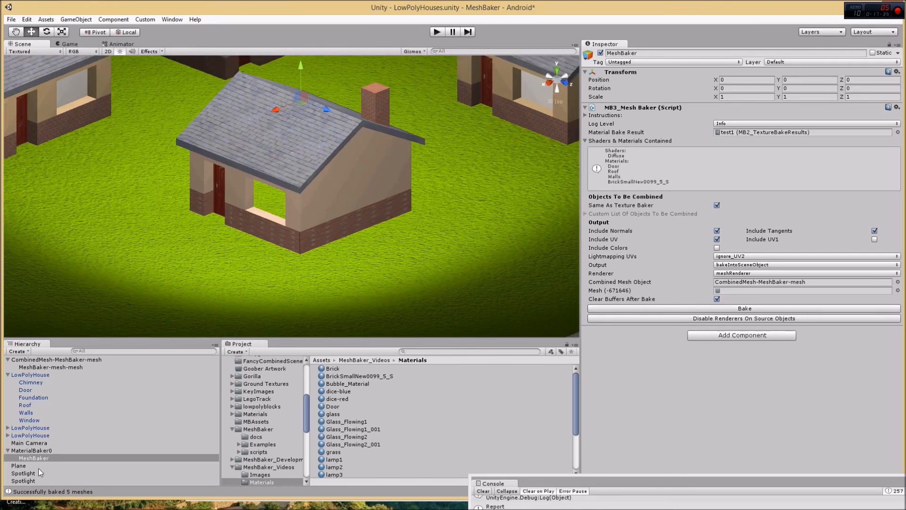
# Step: Disable Fix Out-Of-Bounds UVs in MaterialBaker0's material bake options
pyautogui.click(32, 450)
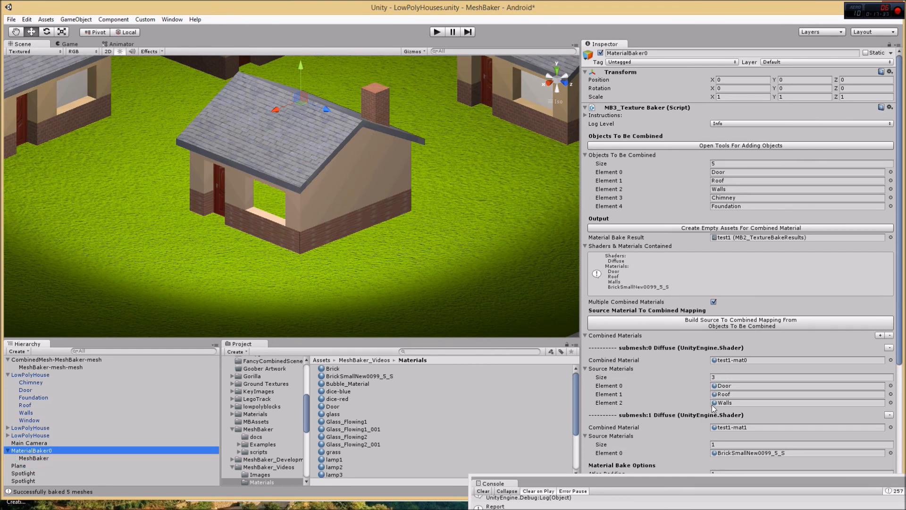
pyautogui.moveTo(900, 290); pyautogui.dragTo(902, 368)
pyautogui.scroll(-1, 614, 375)
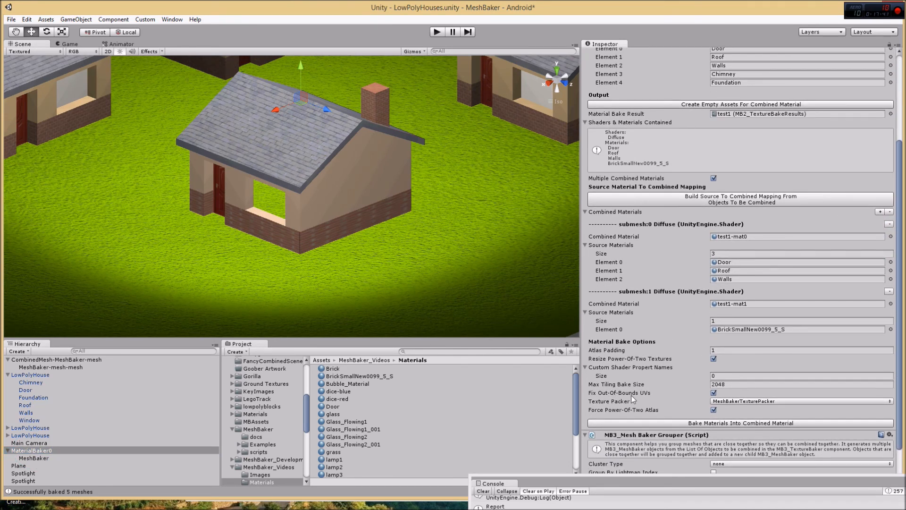
pyautogui.click(714, 393)
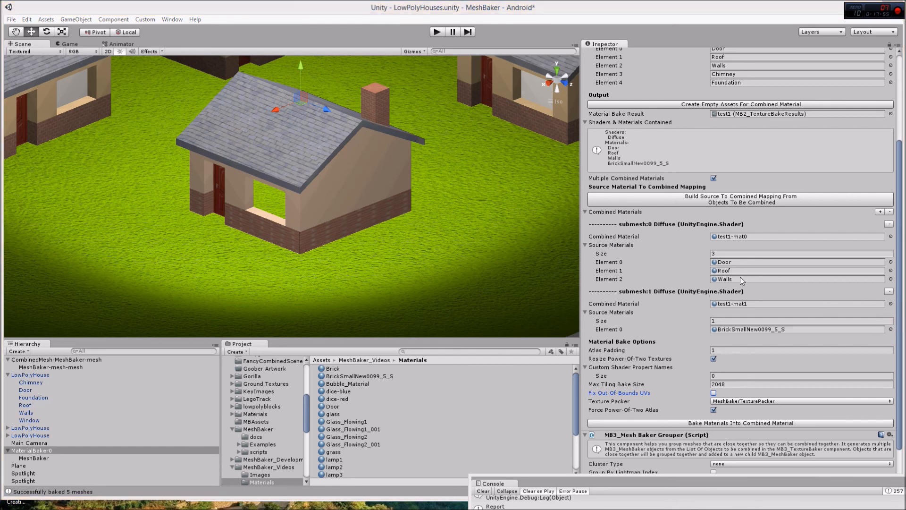
# Step: Add a third combined material entry to MaterialBaker0, duplicate test1-mat1, and assign the copy test1-mat2 as submesh:2's Combined Material
pyautogui.click(879, 212)
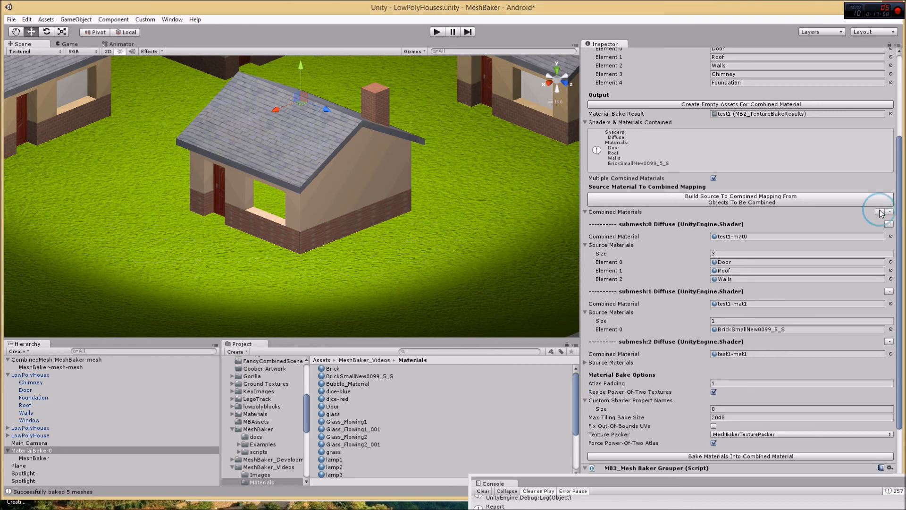
pyautogui.click(748, 355)
pyautogui.click(350, 425)
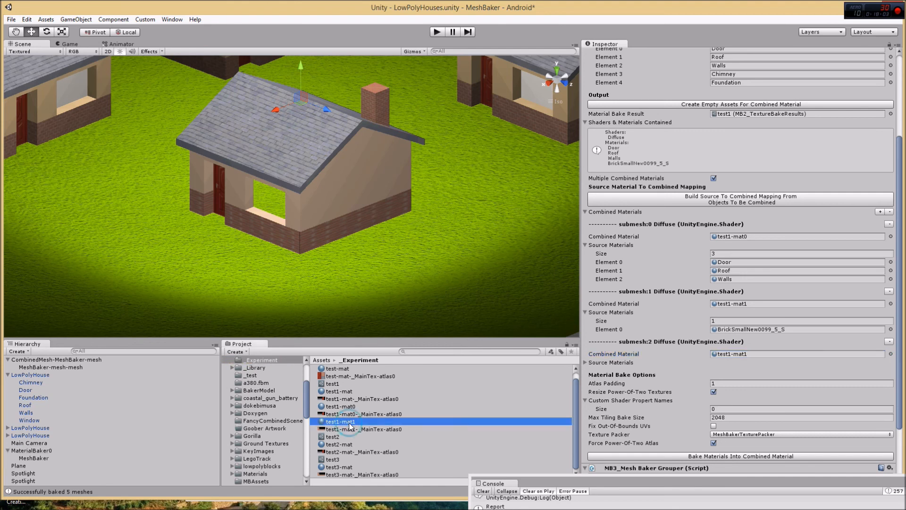
pyautogui.hotkey('ctrl', 'd')
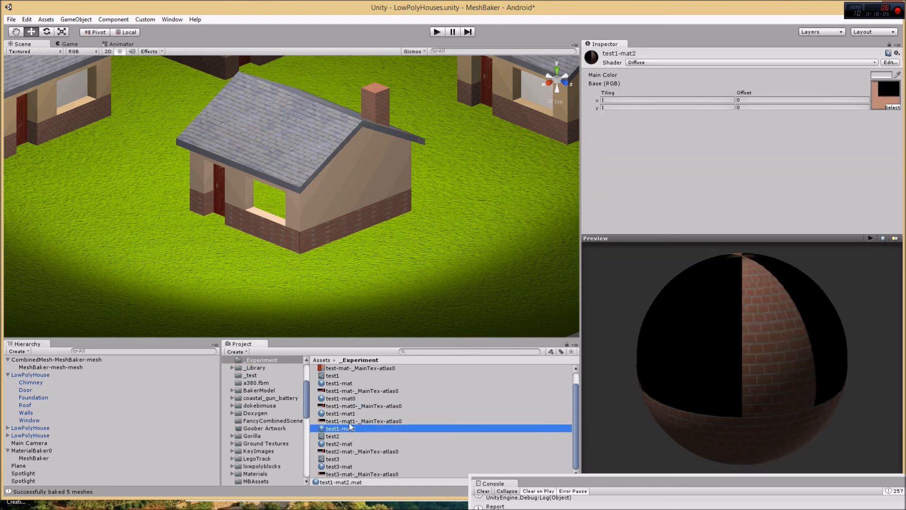
pyautogui.click(31, 451)
pyautogui.moveTo(336, 428)
pyautogui.mouseDown()
pyautogui.moveTo(747, 424)
pyautogui.moveTo(747, 488)
pyautogui.moveTo(670, 185)
pyautogui.moveTo(426, 400)
pyautogui.moveTo(339, 426)
pyautogui.moveTo(343, 419)
pyautogui.mouseUp()
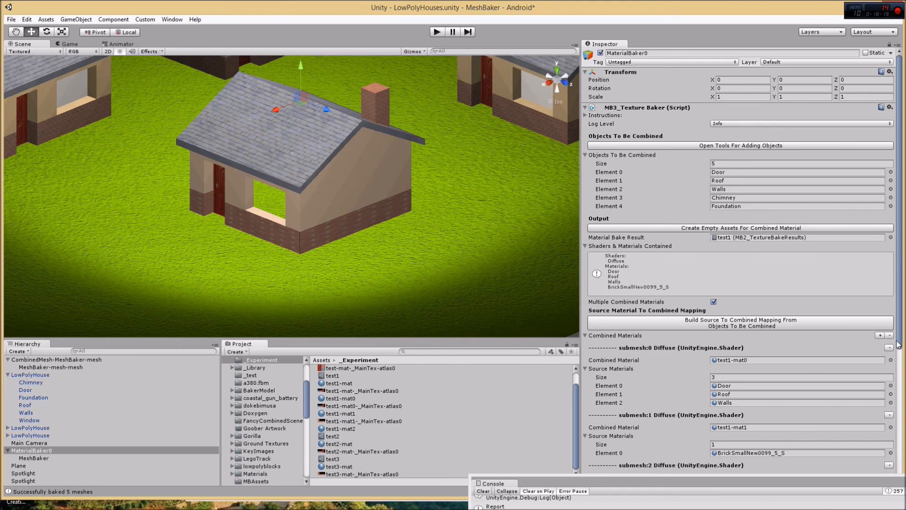
pyautogui.scroll(-5, 898, 345)
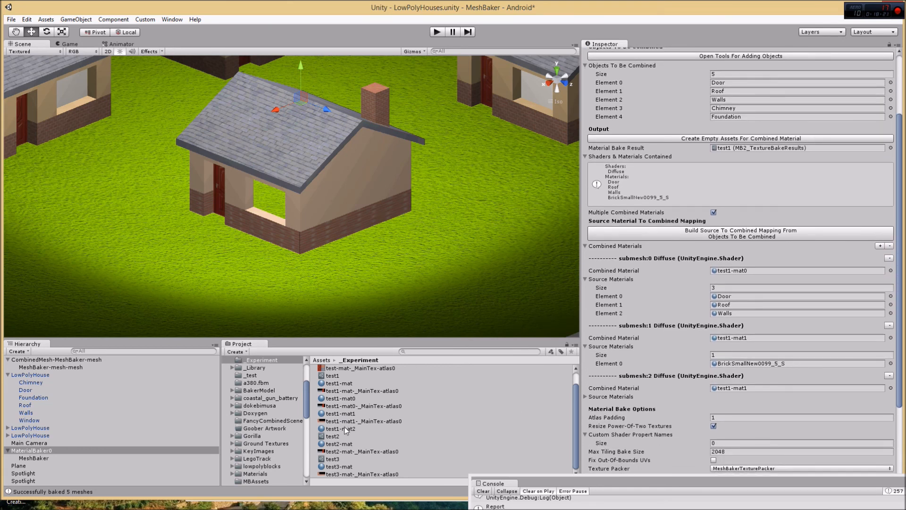
pyautogui.moveTo(346, 429); pyautogui.dragTo(755, 389)
# Step: Assign the Roof material to Element 0 of submesh:2's Source Materials and remove Roof from submesh:0
pyautogui.click(585, 396)
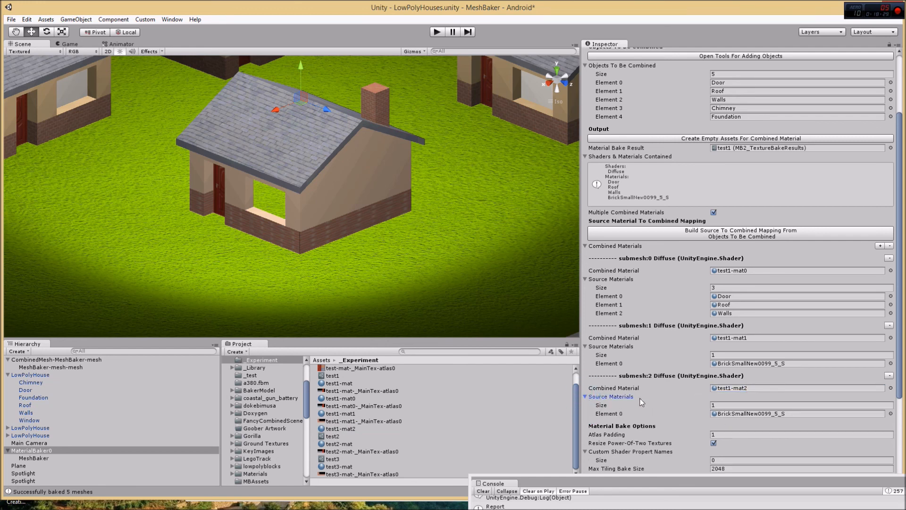
pyautogui.click(729, 305)
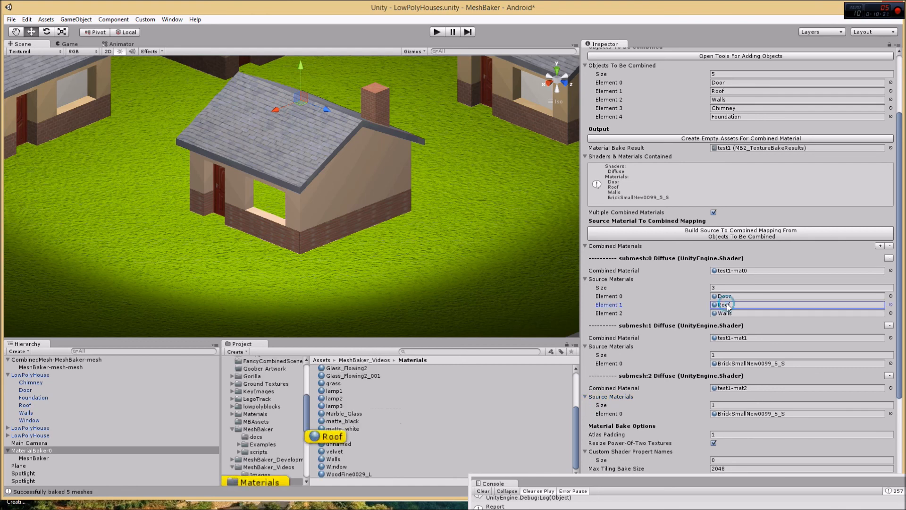
pyautogui.click(721, 414)
pyautogui.moveTo(729, 413); pyautogui.dragTo(730, 413)
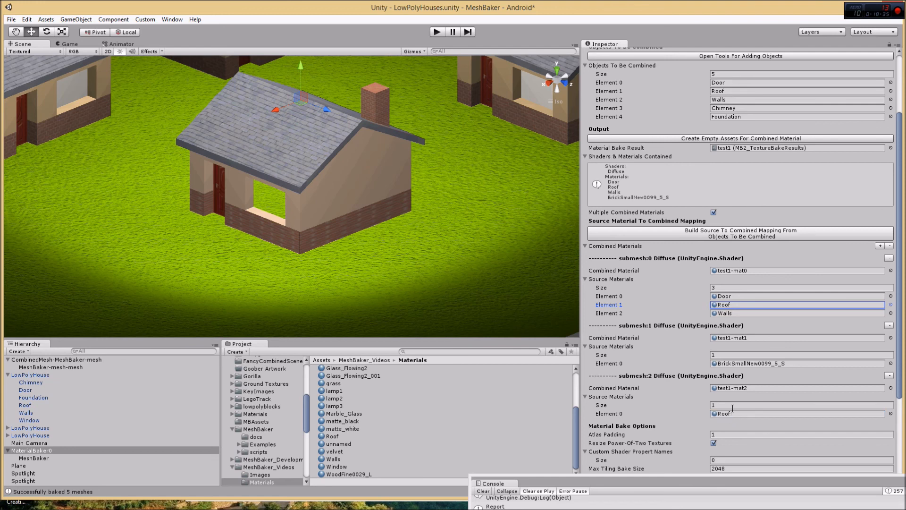
pyautogui.click(729, 306)
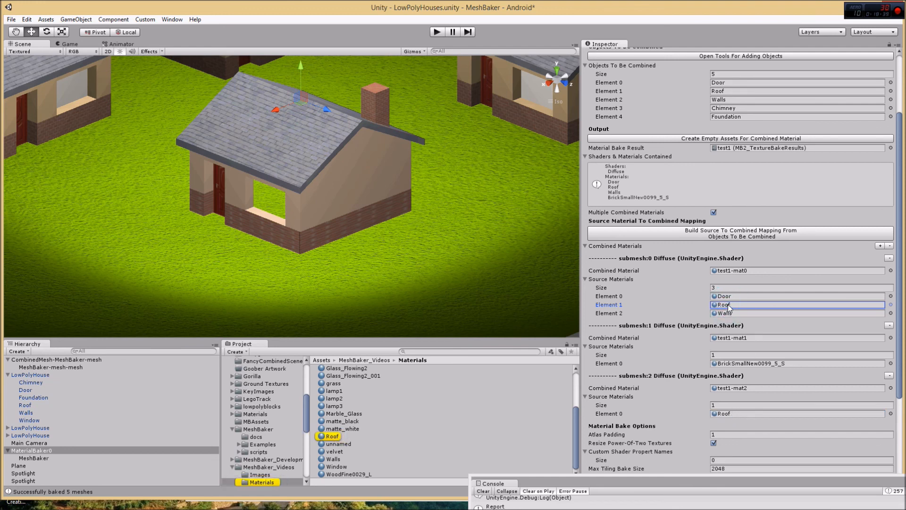
pyautogui.press('Delete')
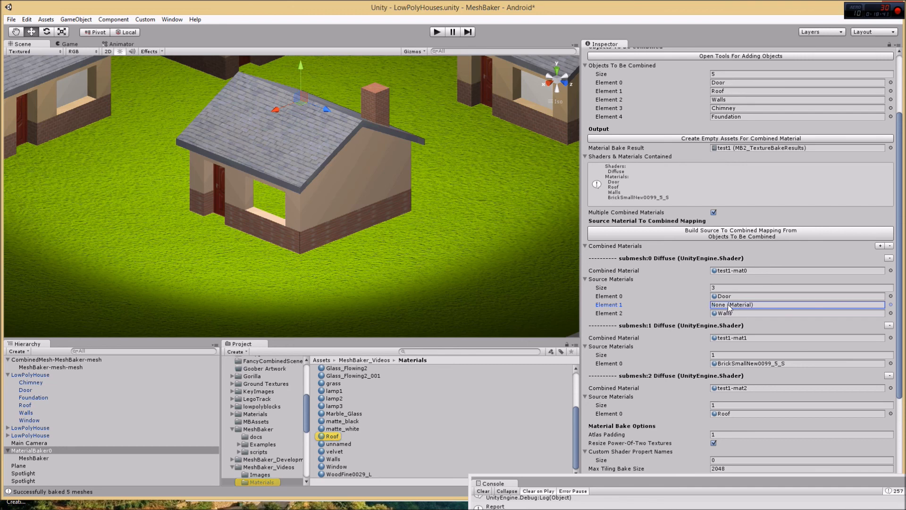
pyautogui.press('Delete')
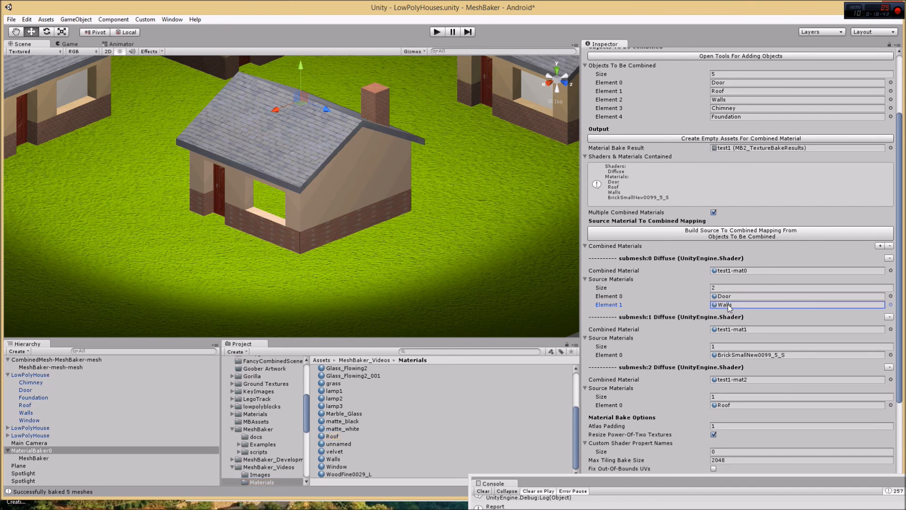
# Step: Bake the materials again with the three-submesh mapping and rebake the combined house mesh with MeshBaker
pyautogui.scroll(-3, 781, 402)
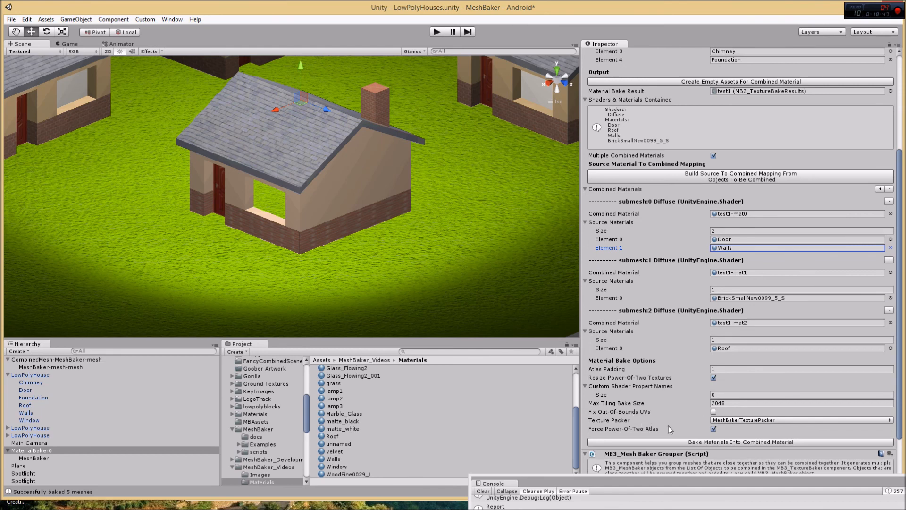
pyautogui.click(792, 442)
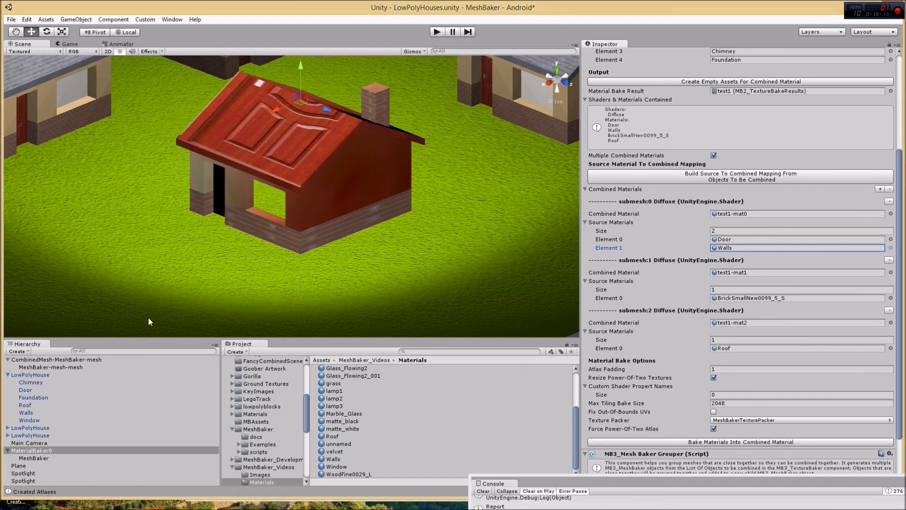
pyautogui.click(38, 458)
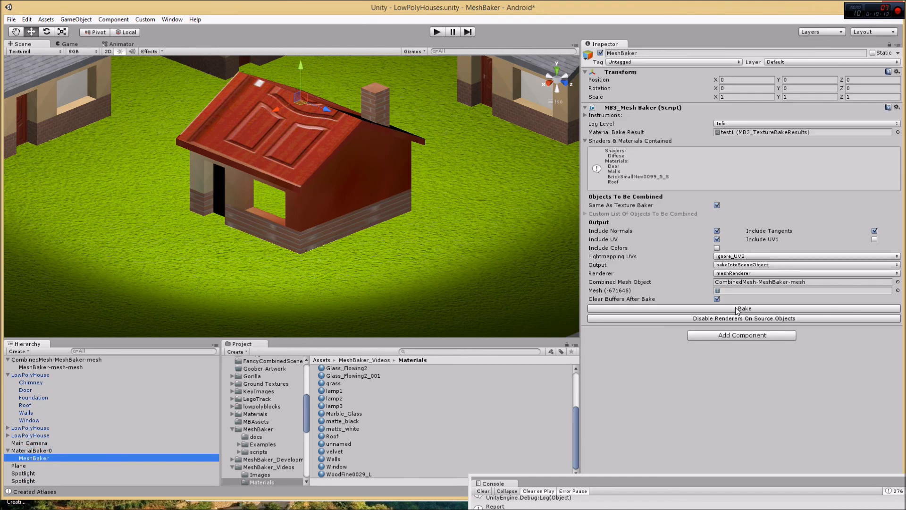
pyautogui.click(736, 307)
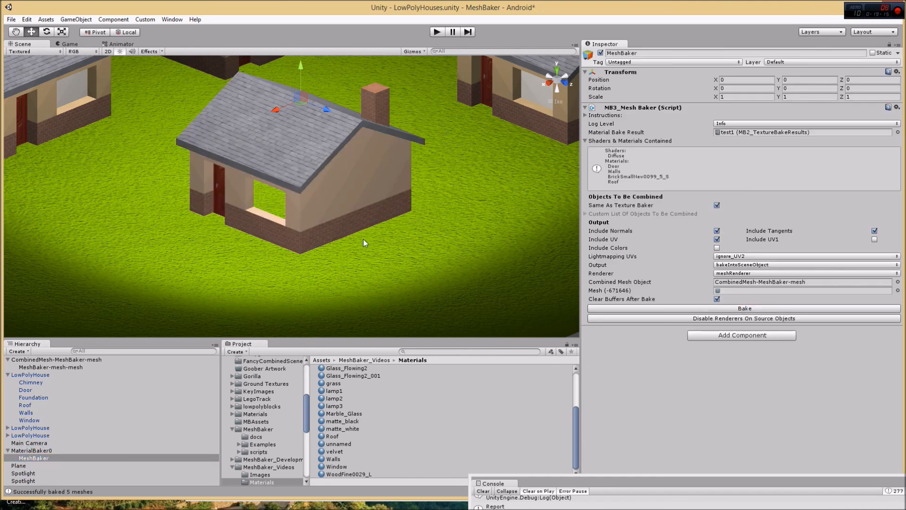
pyautogui.scroll(-5, 456, 201)
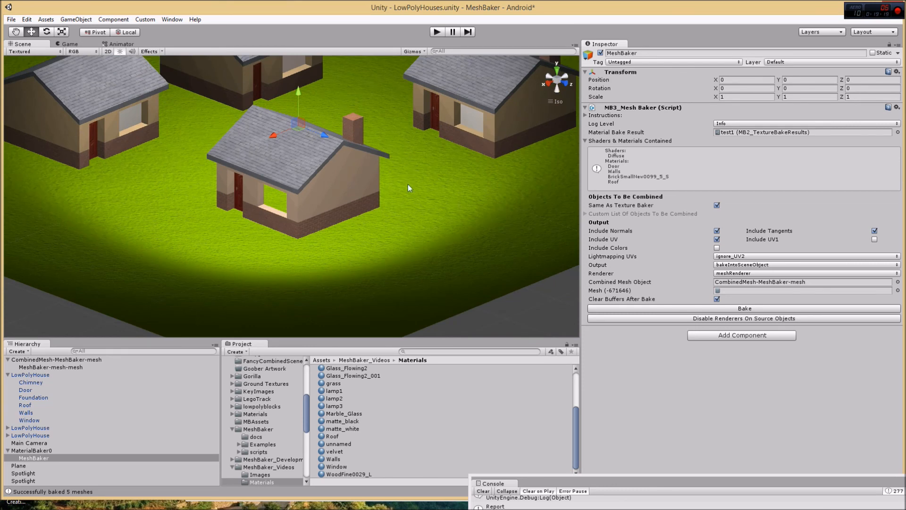
# Step: Examine MeshBaker-mesh-mesh's renderer materials and compare the combined house with the original houses in the scene
pyautogui.click(56, 360)
pyautogui.click(60, 367)
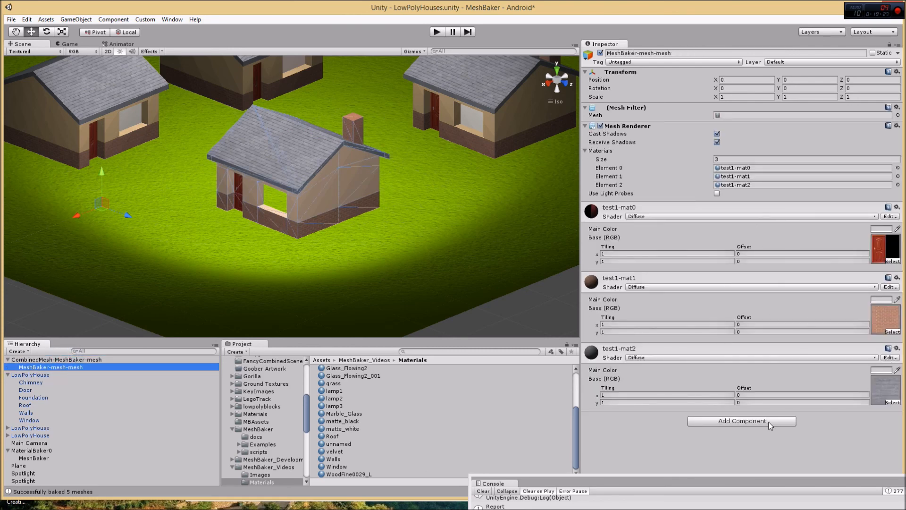
pyautogui.scroll(4, 410, 234)
pyautogui.moveTo(427, 219); pyautogui.dragTo(414, 236, button='middle')
pyautogui.scroll(-5, 415, 237)
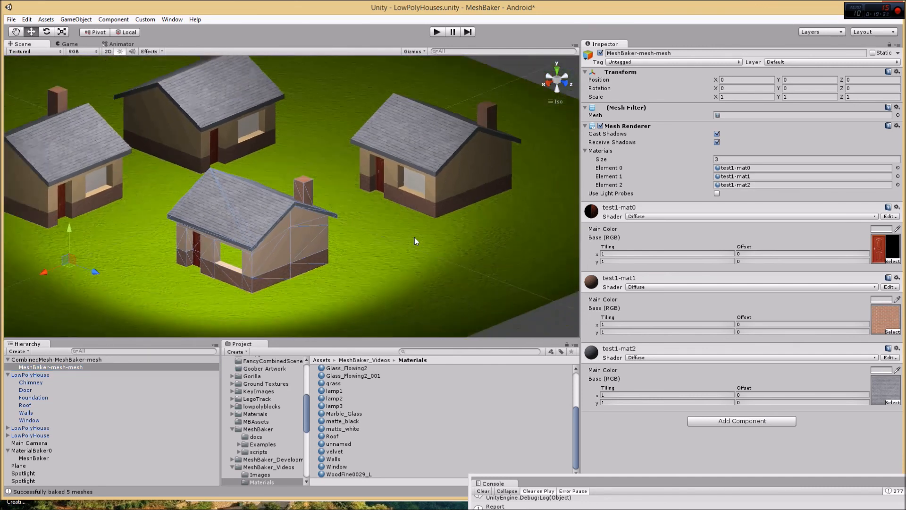
pyautogui.moveTo(398, 263); pyautogui.dragTo(407, 259, button='middle')
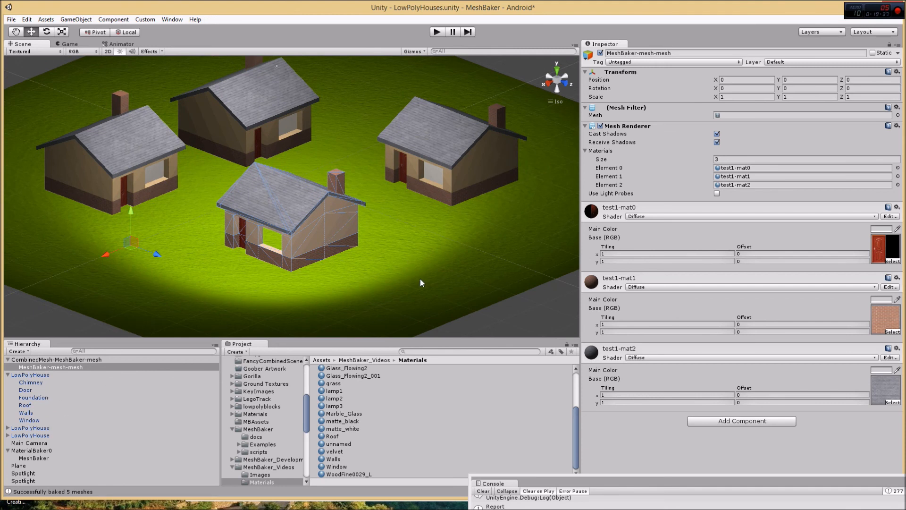
pyautogui.scroll(-1, 421, 283)
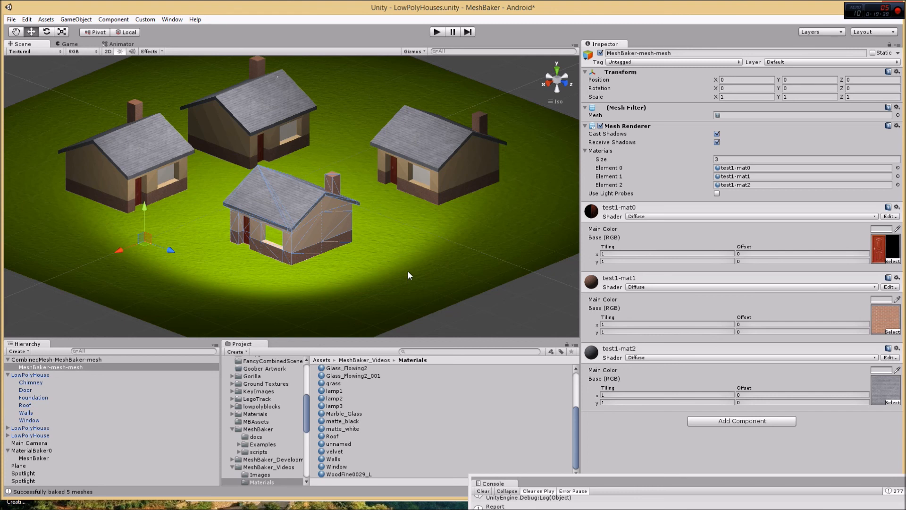
pyautogui.moveTo(408, 277); pyautogui.dragTo(404, 275, button='middle')
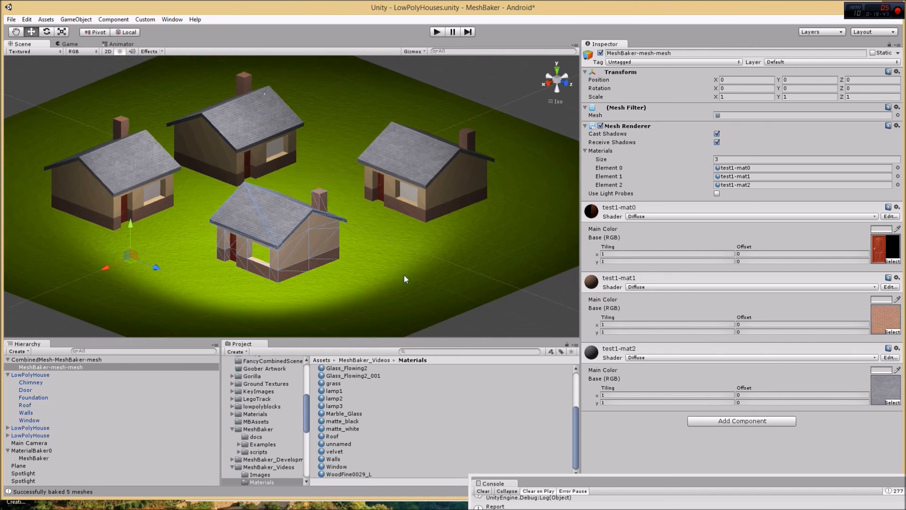
pyautogui.scroll(-1, 404, 279)
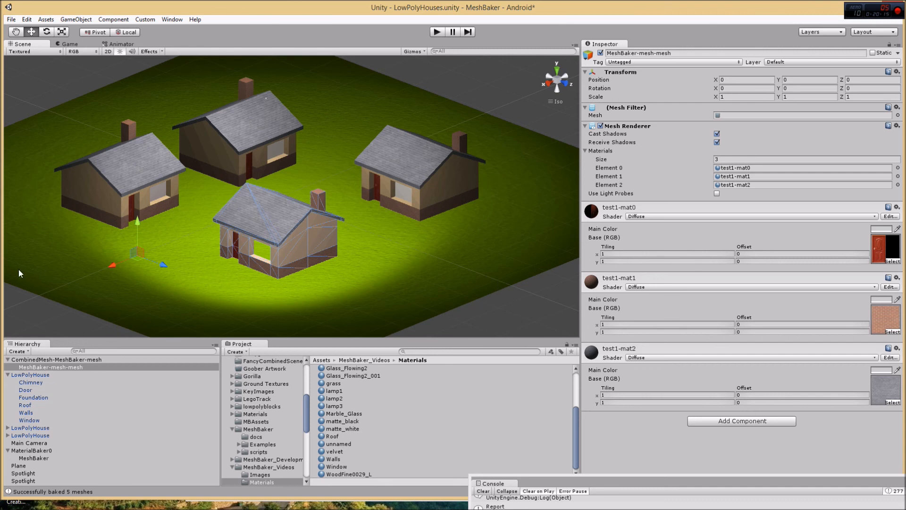
pyautogui.moveTo(3, 266); pyautogui.dragTo(14, 267)
pyautogui.moveTo(382, 7); pyautogui.dragTo(373, 14)
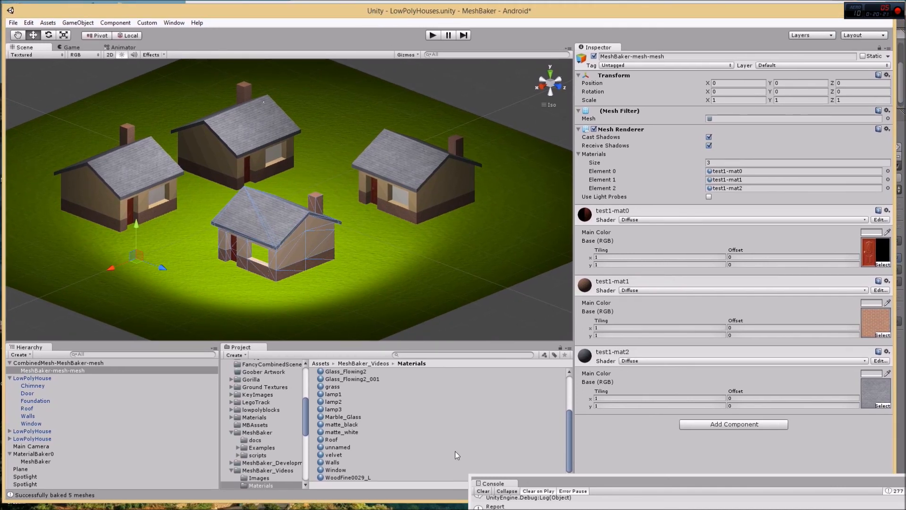
pyautogui.moveTo(460, 509)
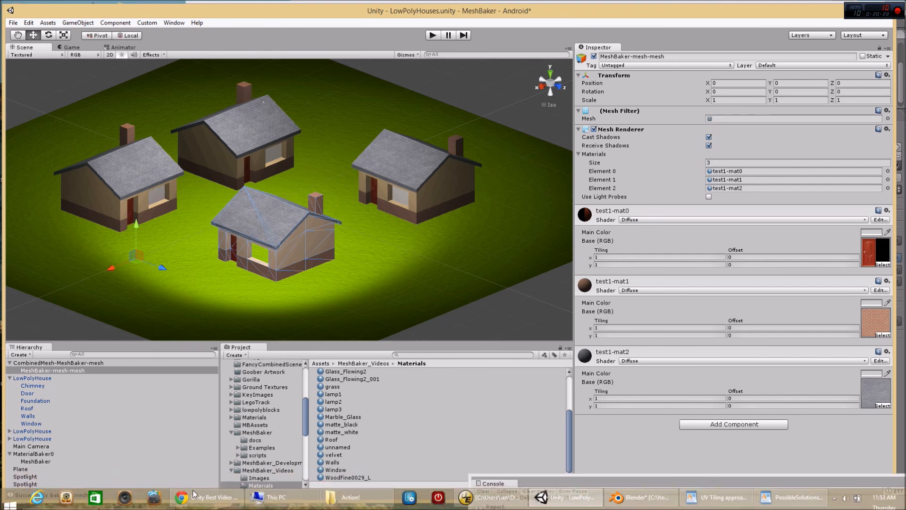
pyautogui.click(47, 501)
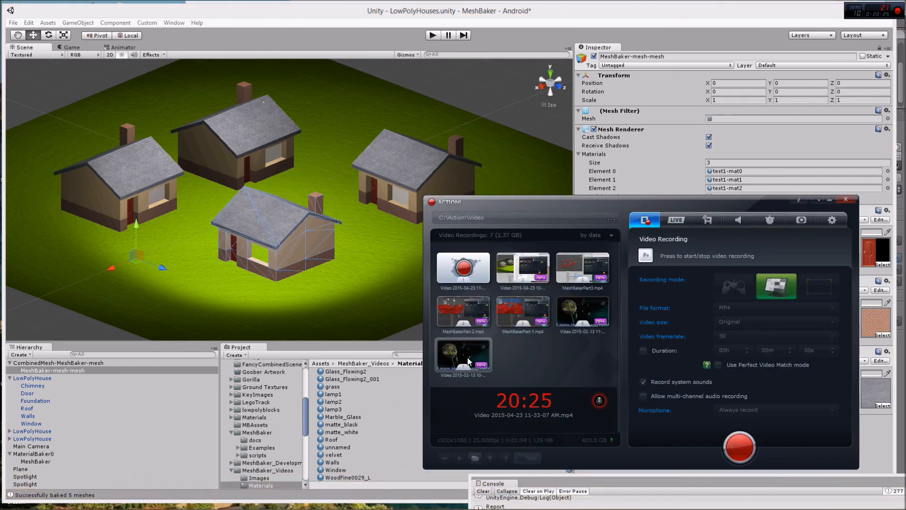